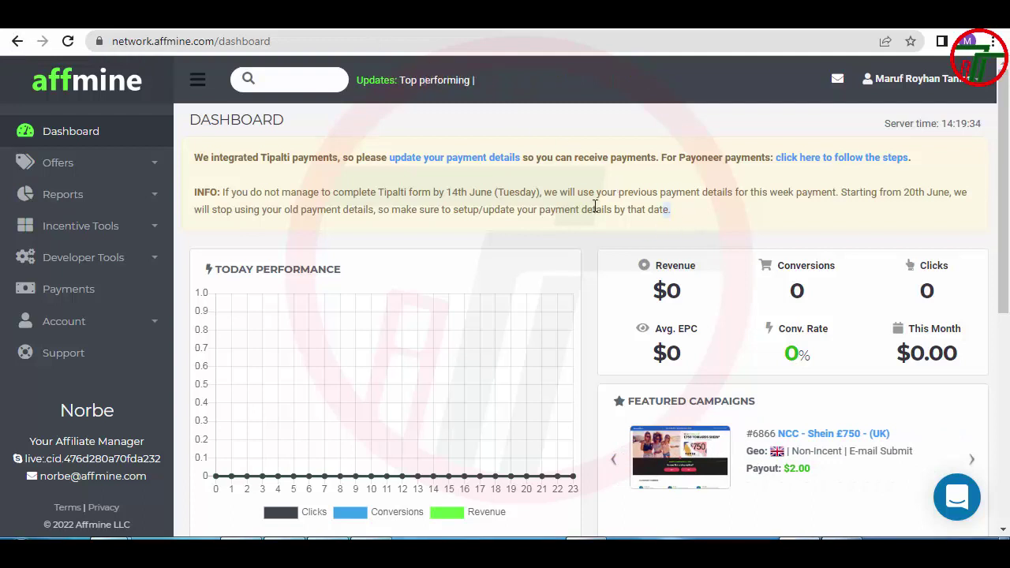
Highlight the payment notice paragraphs about the Tipalti integration and updating payment details
drag(672, 211, 195, 158)
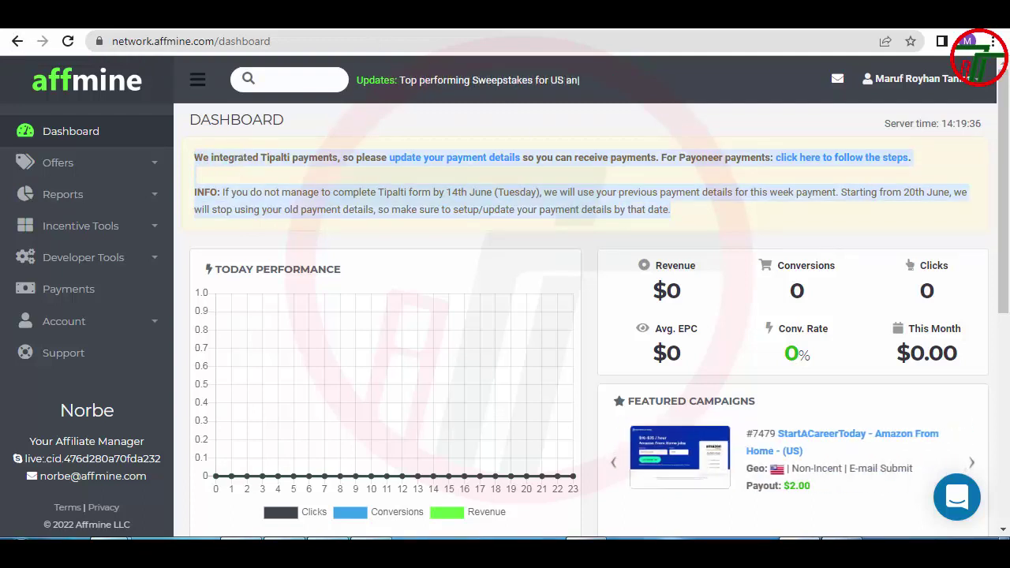
click(286, 182)
drag(194, 158, 741, 222)
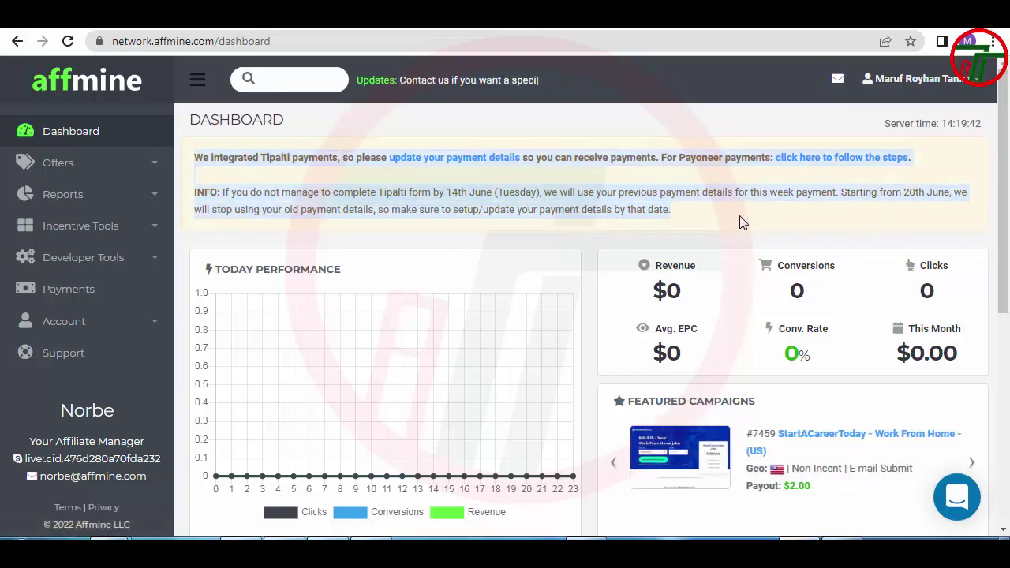
drag(631, 209, 198, 157)
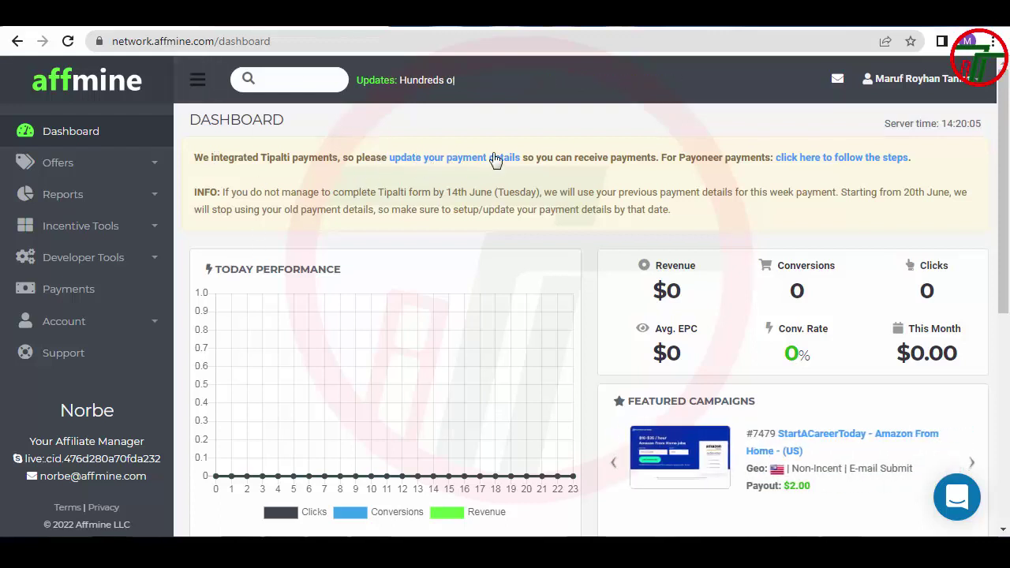
drag(535, 158, 667, 158)
click(700, 161)
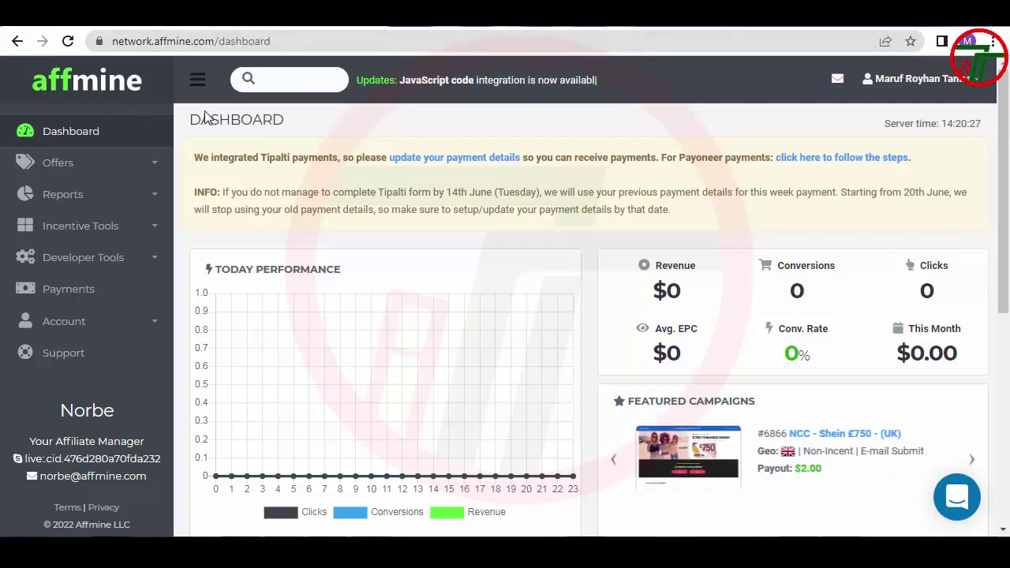
Inspect the Payoneer steps link and highlight the Tipalti form's 14th June deadline
right_click(866, 169)
click(887, 173)
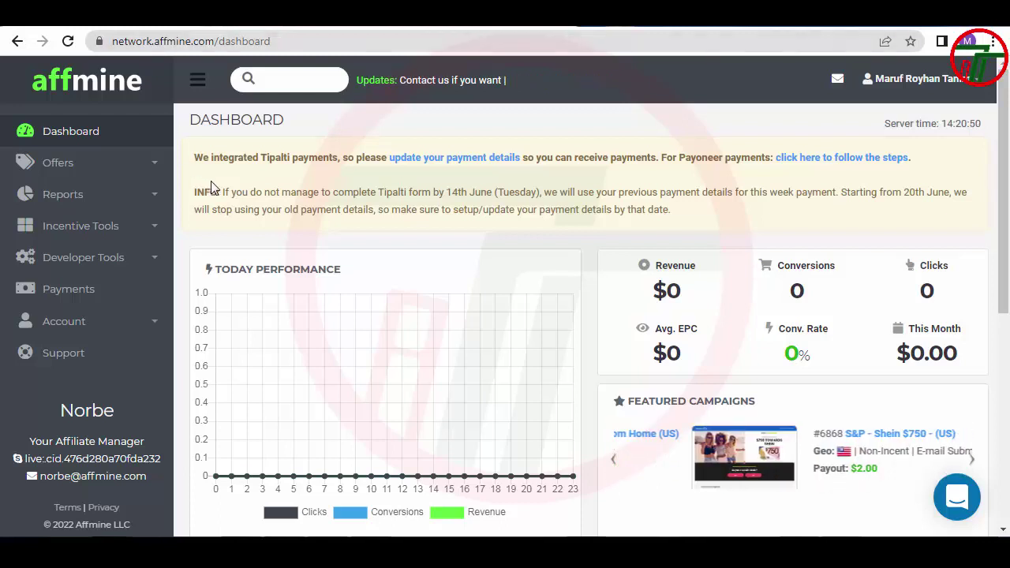
drag(223, 191, 422, 192)
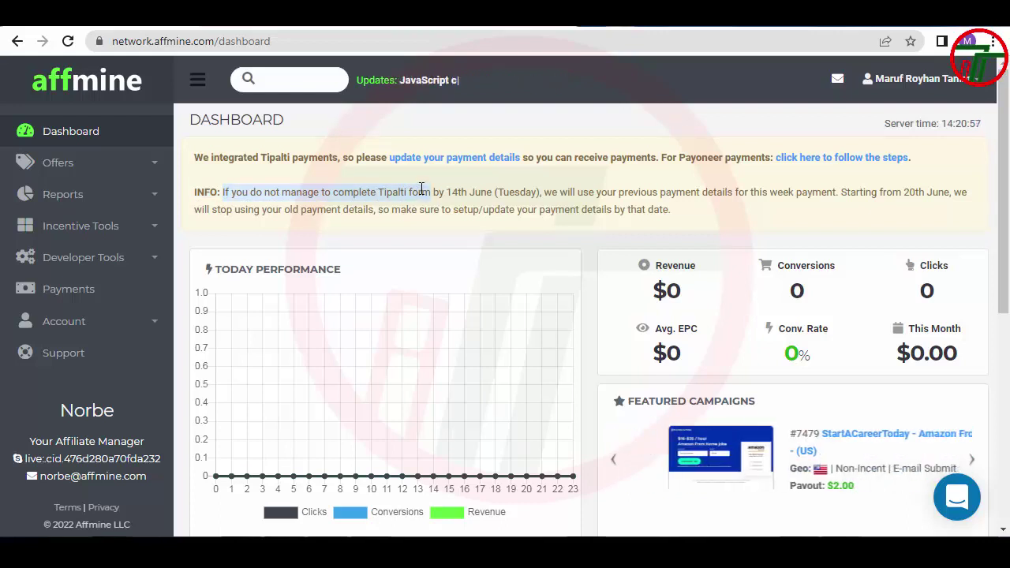
click(395, 195)
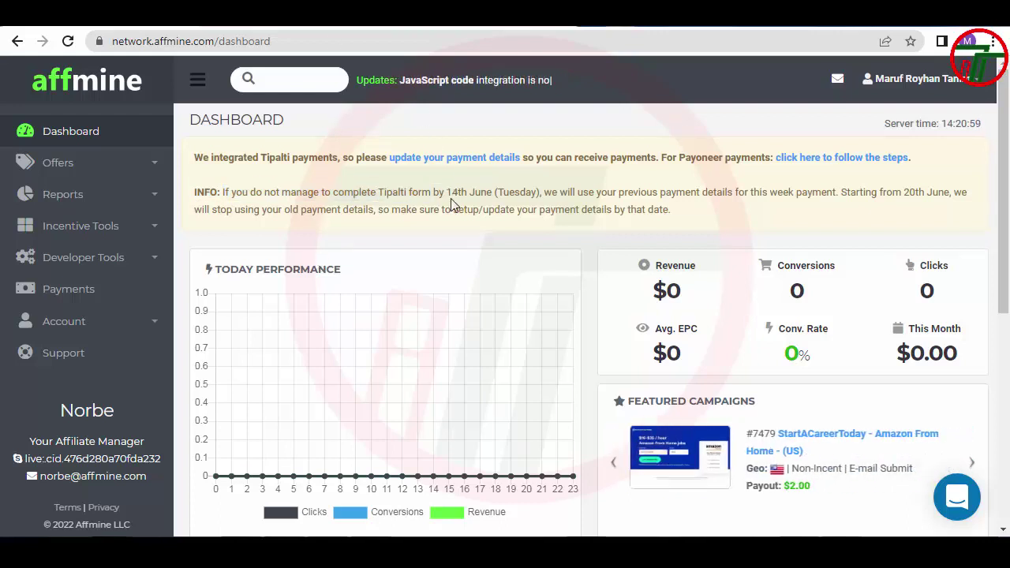
drag(447, 193, 499, 192)
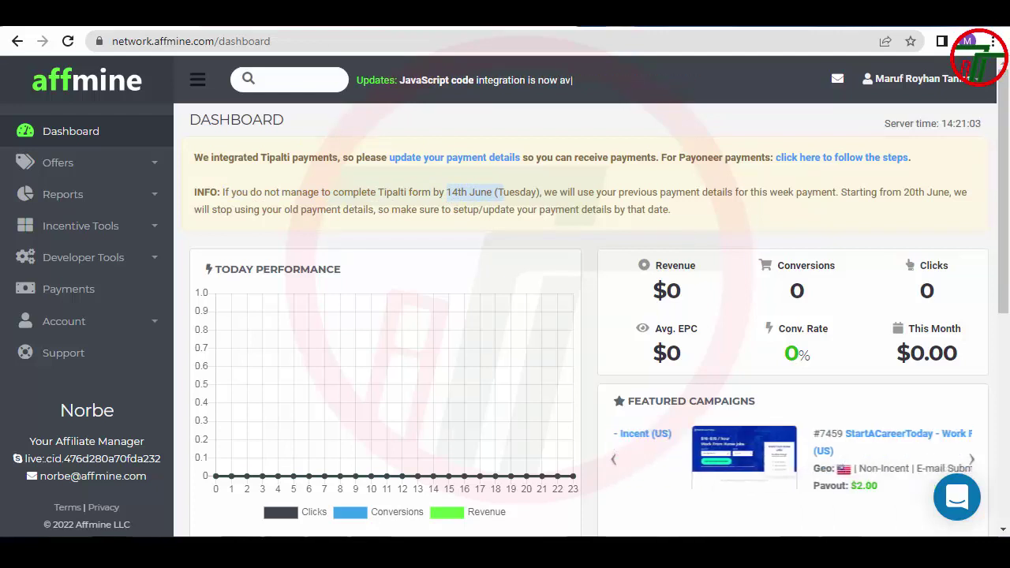
drag(543, 192, 336, 194)
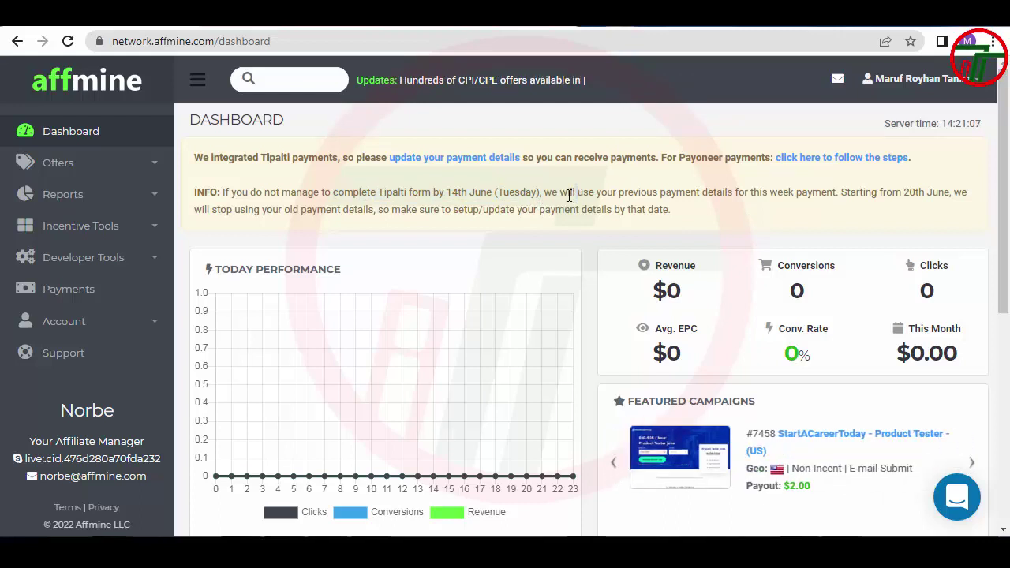
Highlight the previous-payment-details clause, the 20th June cutoff and the update warning
drag(555, 194, 751, 192)
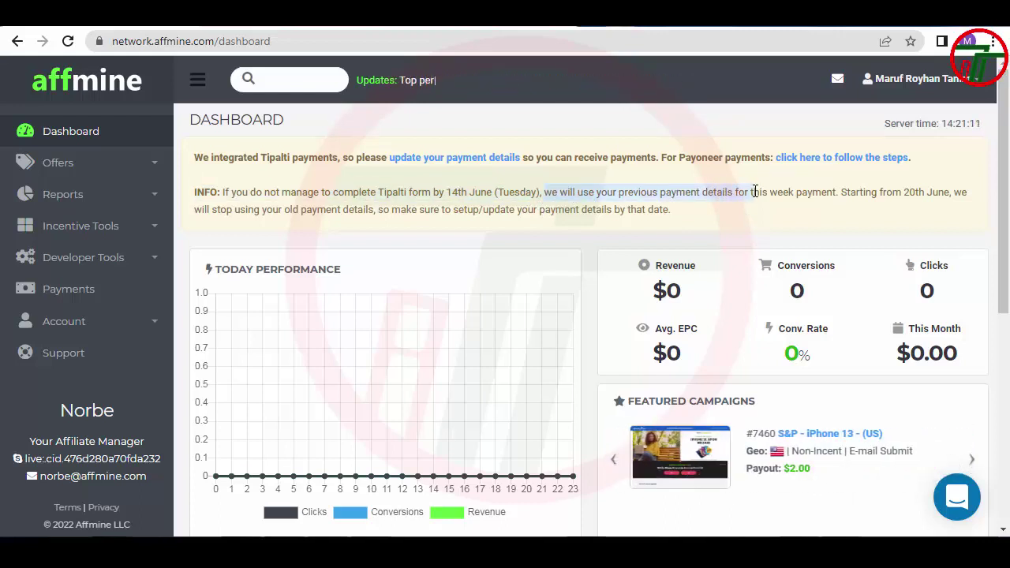
click(823, 192)
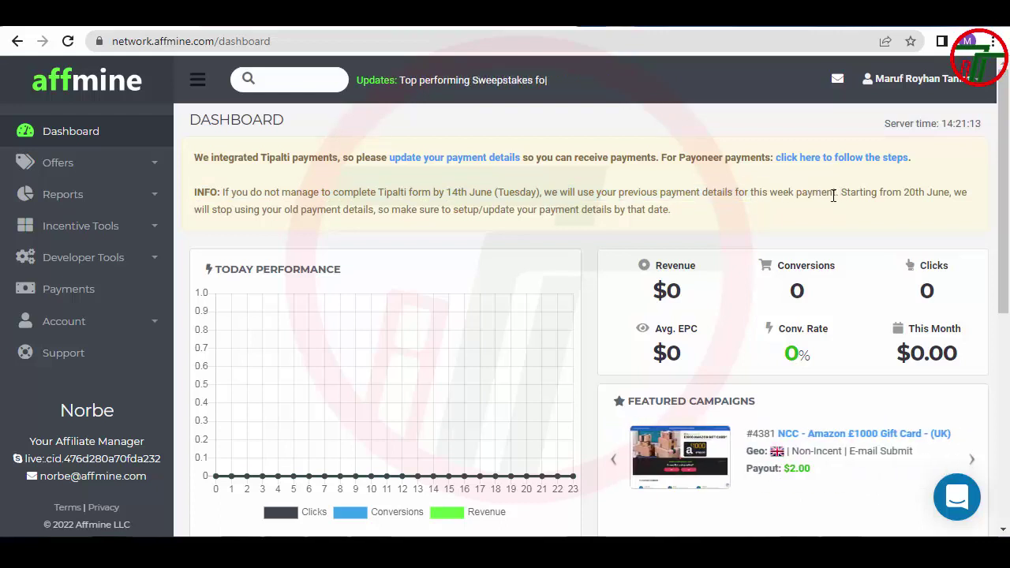
drag(836, 193, 544, 193)
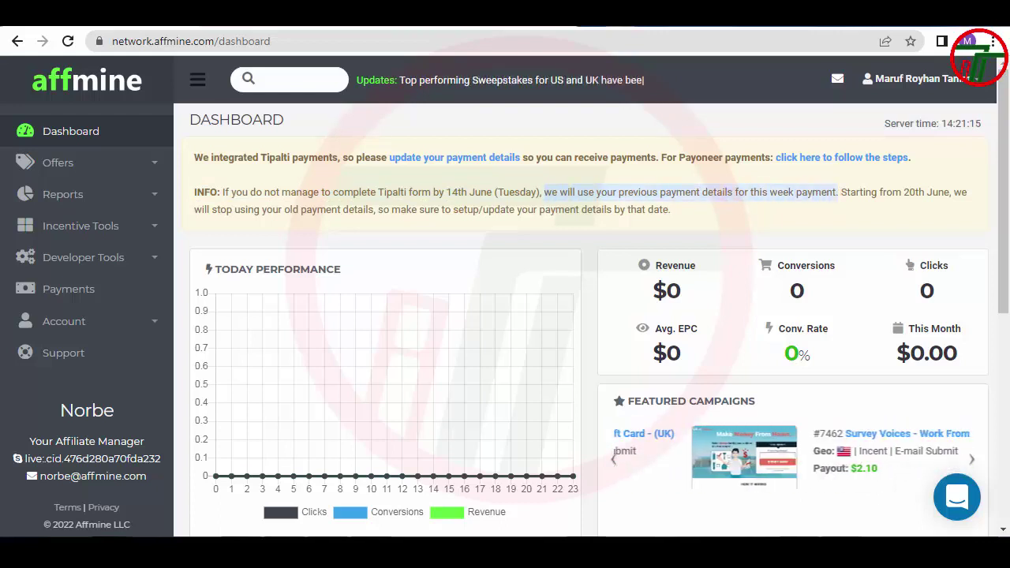
click(859, 198)
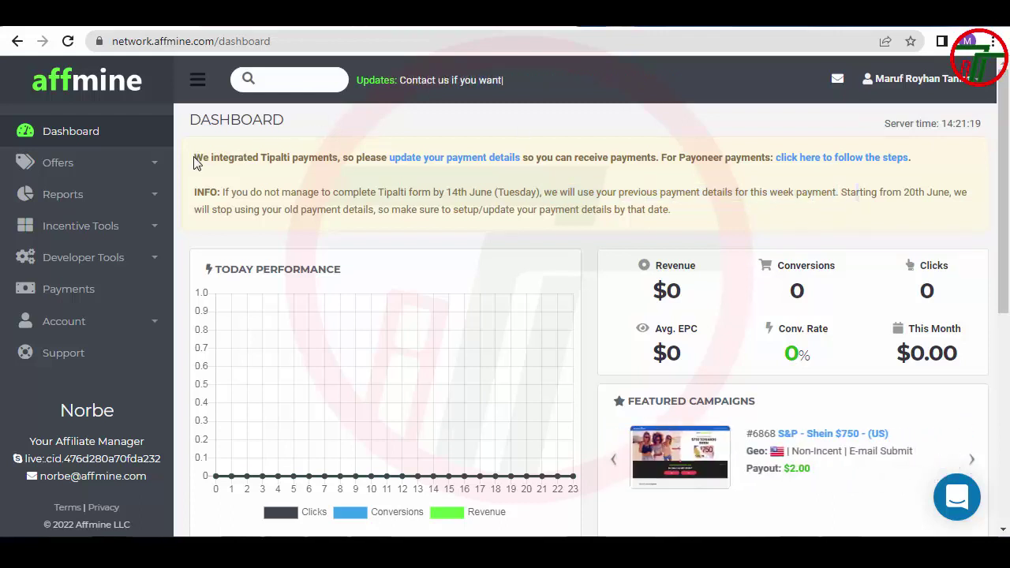
drag(196, 162, 408, 193)
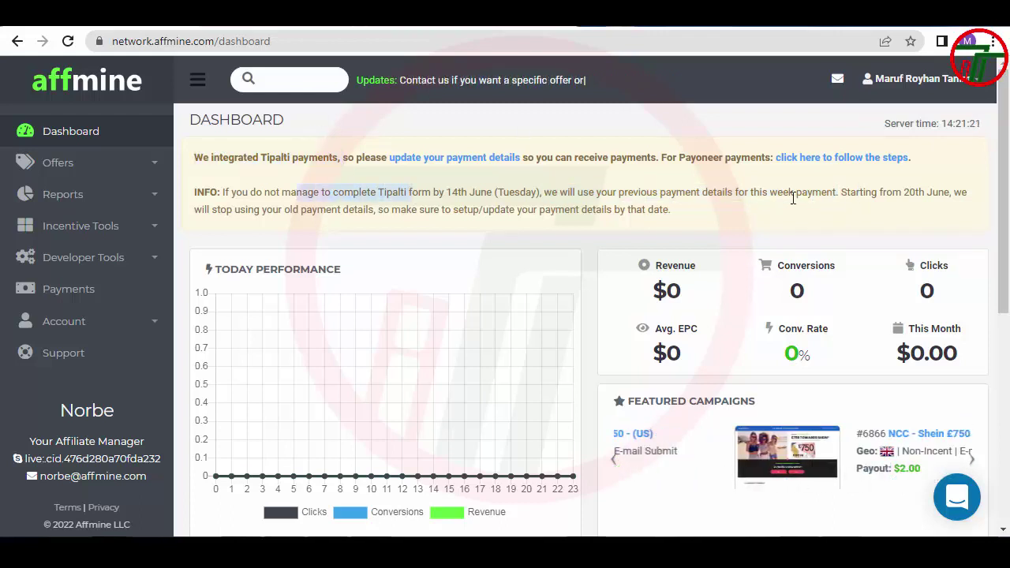
drag(842, 192, 966, 195)
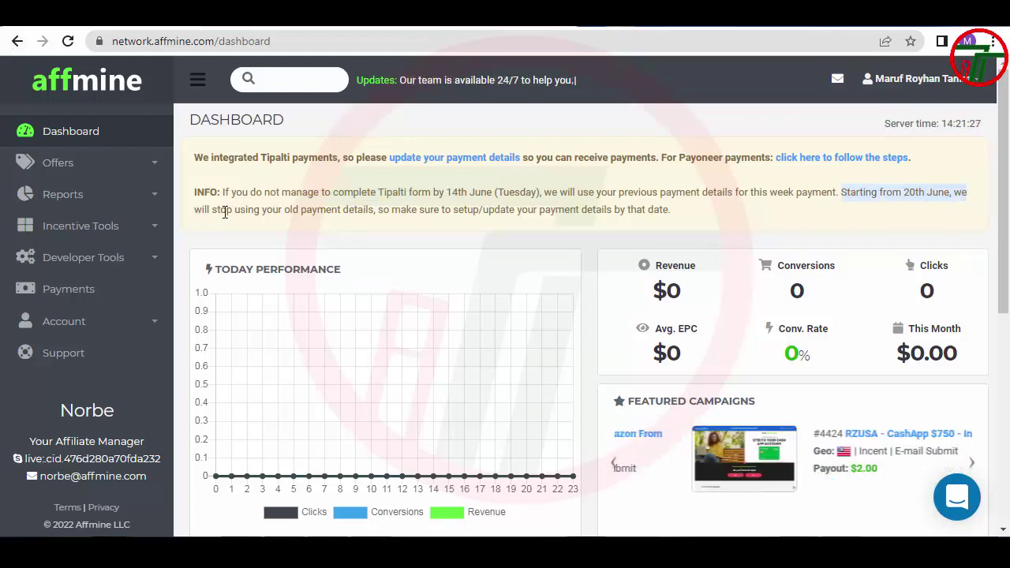
drag(197, 209, 691, 223)
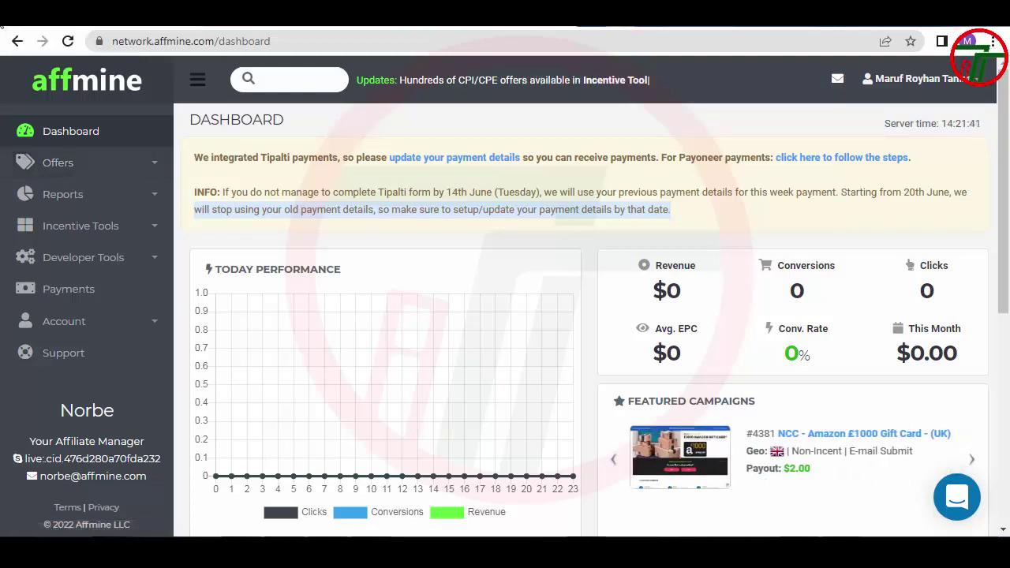
Open account Settings and check the saved first name, last name, city and address
click(981, 87)
click(921, 130)
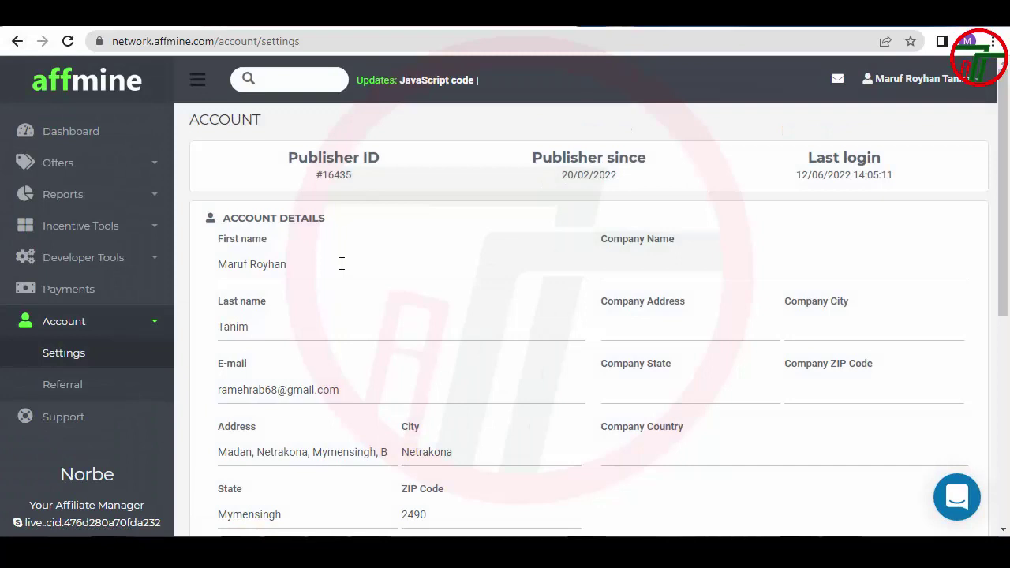
click(340, 264)
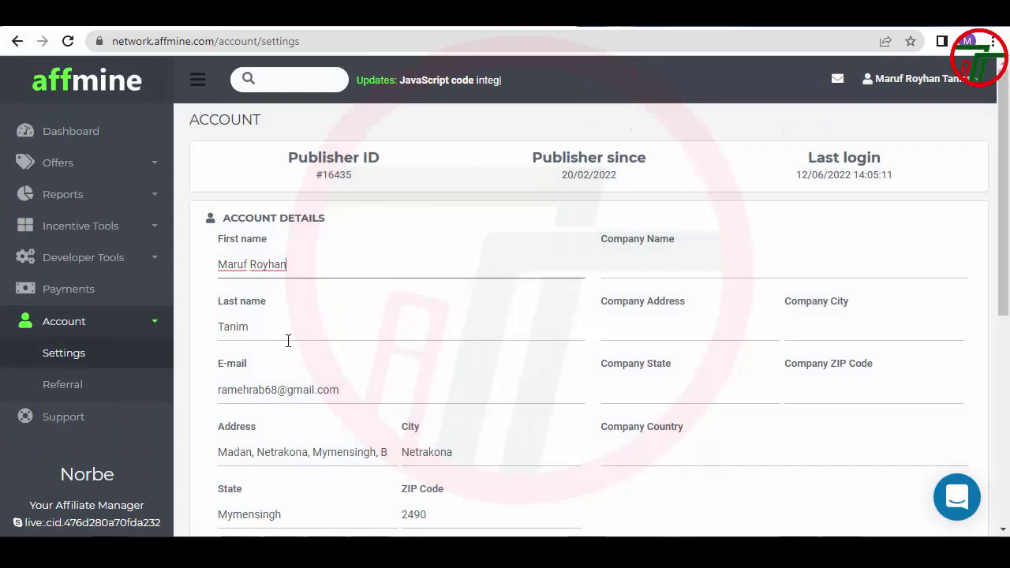
click(286, 340)
scroll(299, 339, down, 1)
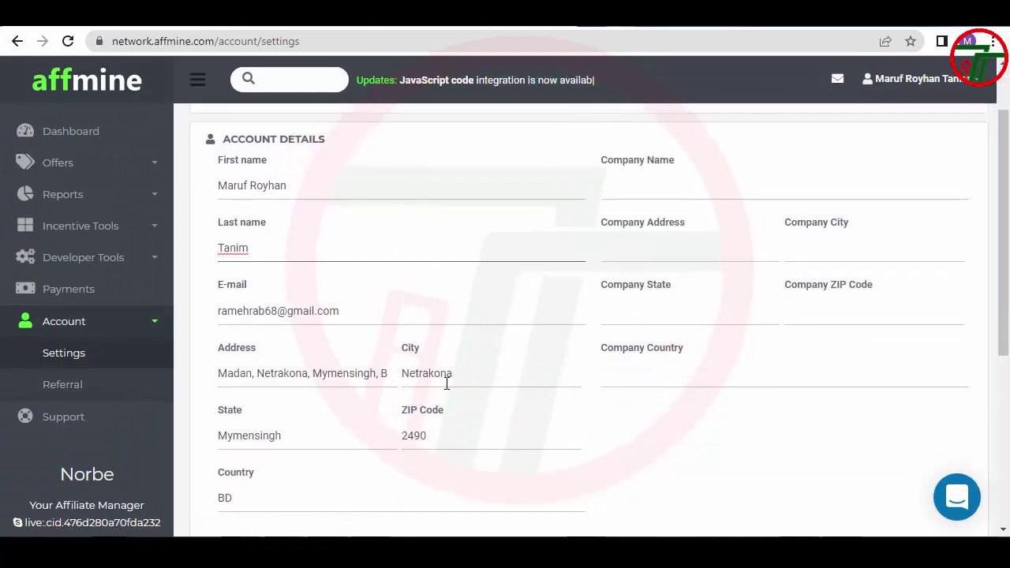
click(462, 374)
click(380, 374)
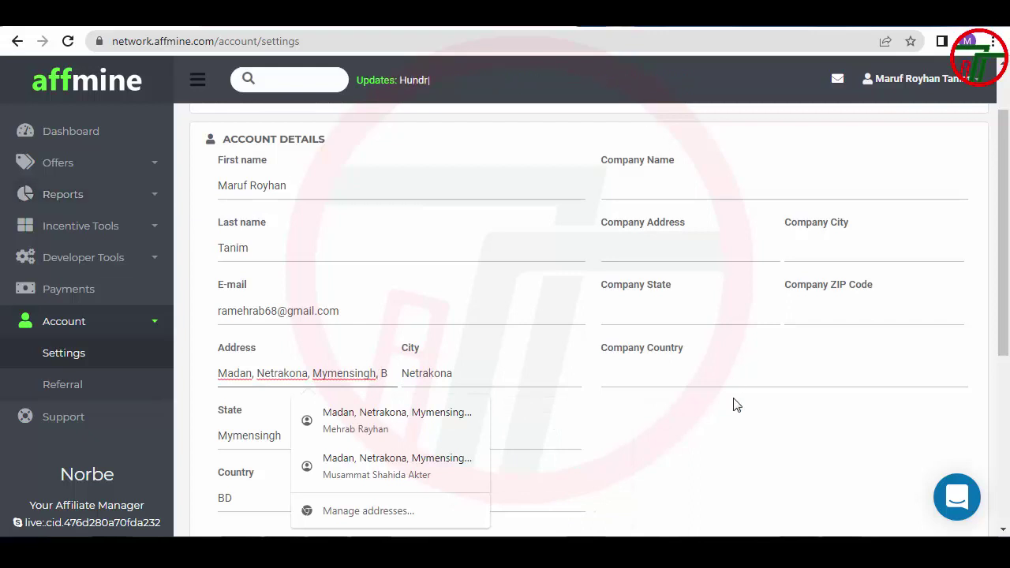
click(769, 432)
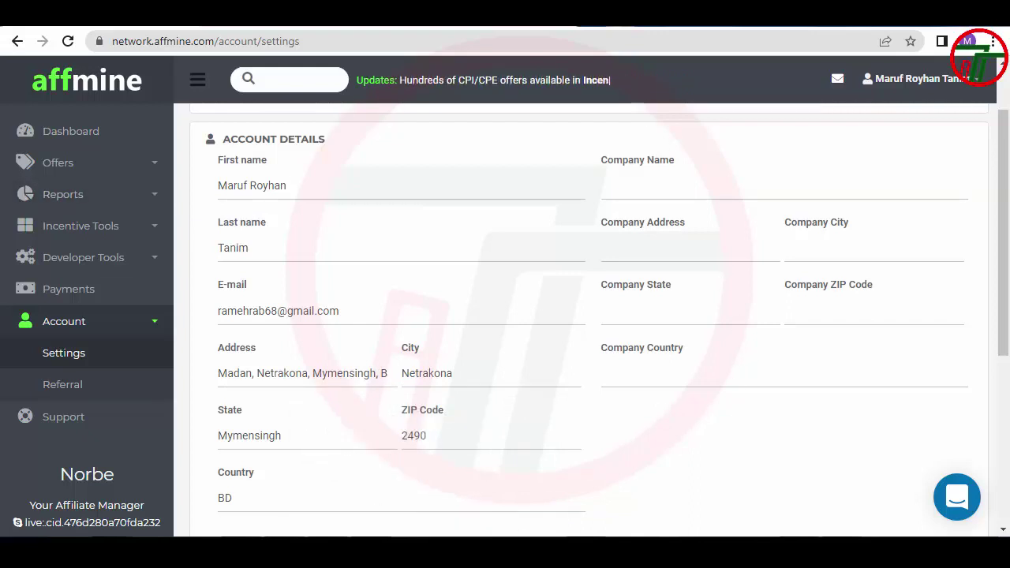
Scroll down to Save and back up, then go to the Payoneer instructions page
scroll(354, 184, down, 3)
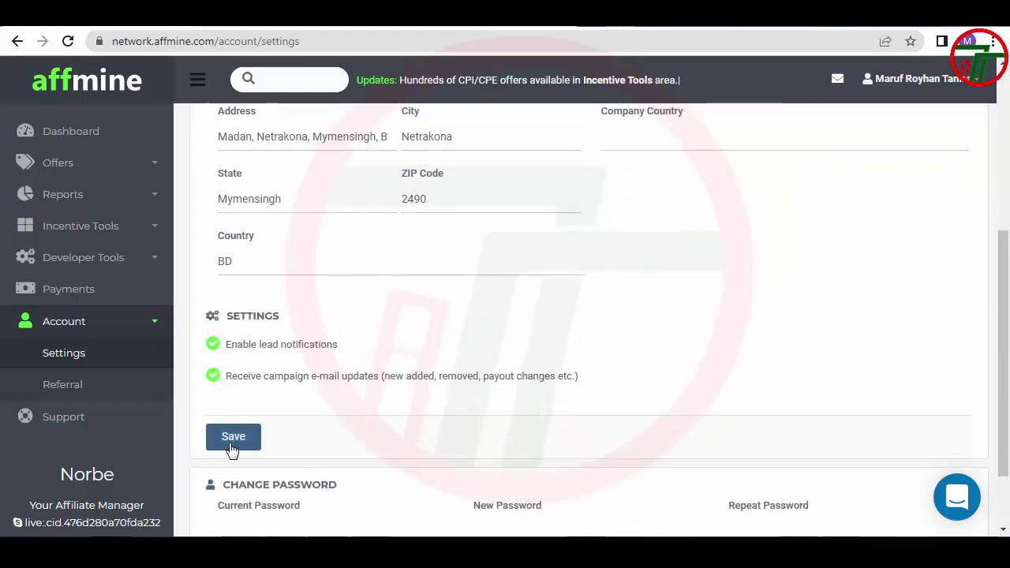
scroll(321, 436, up, 3)
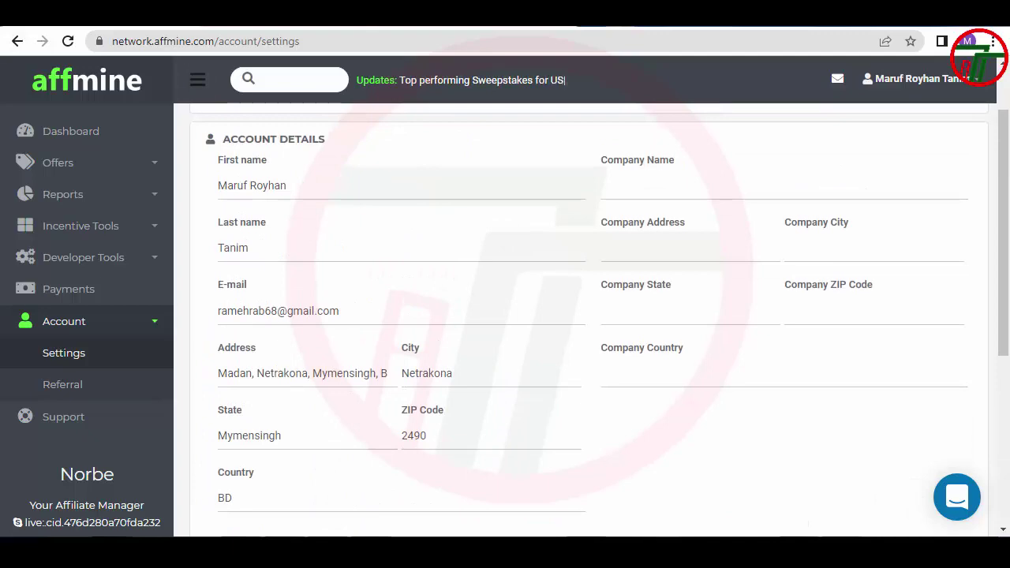
scroll(316, 130, up, 1)
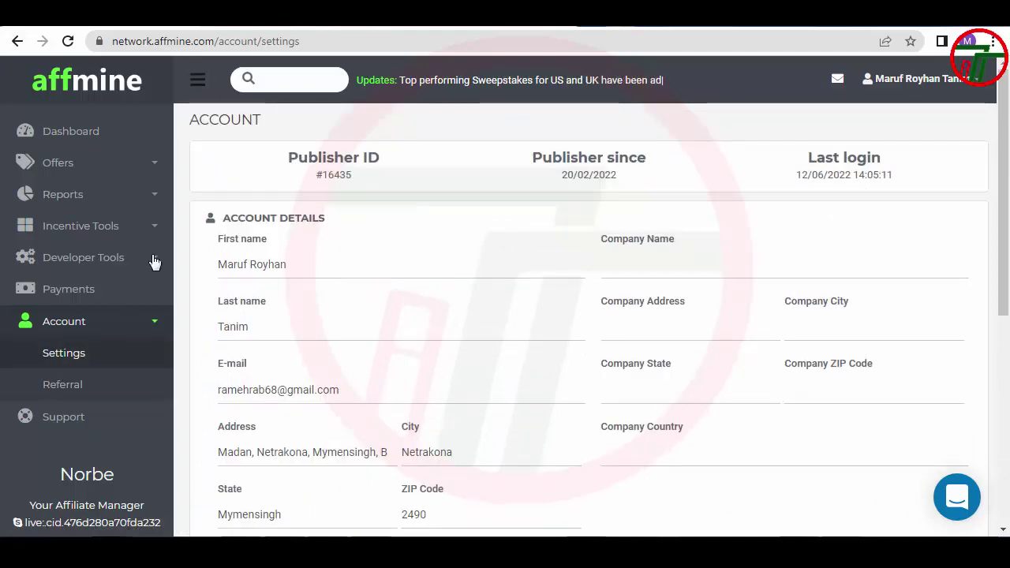
click(108, 294)
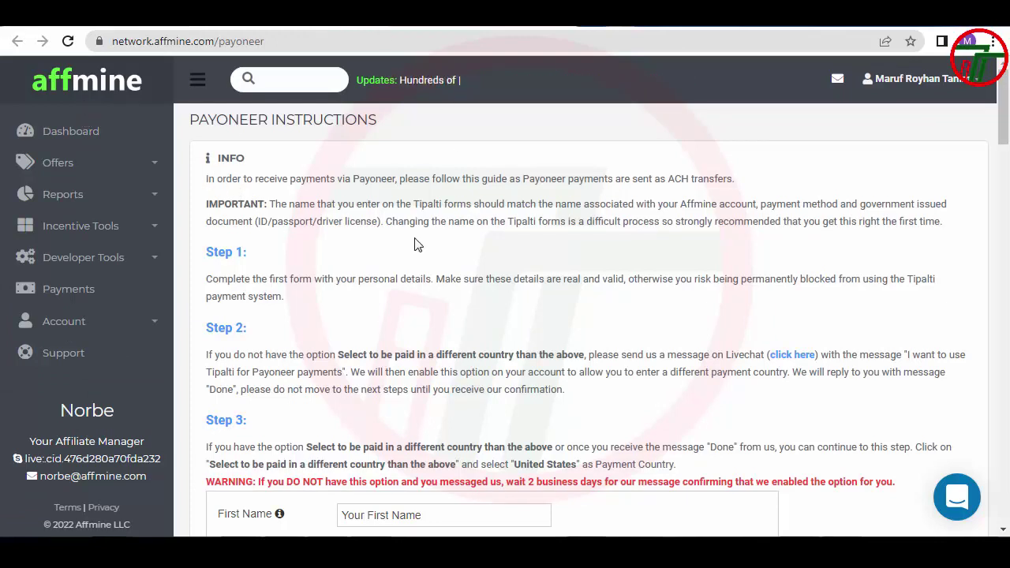
Highlight the name-matching notice and the passport document requirement on the Payoneer instructions
drag(275, 207, 372, 207)
click(307, 206)
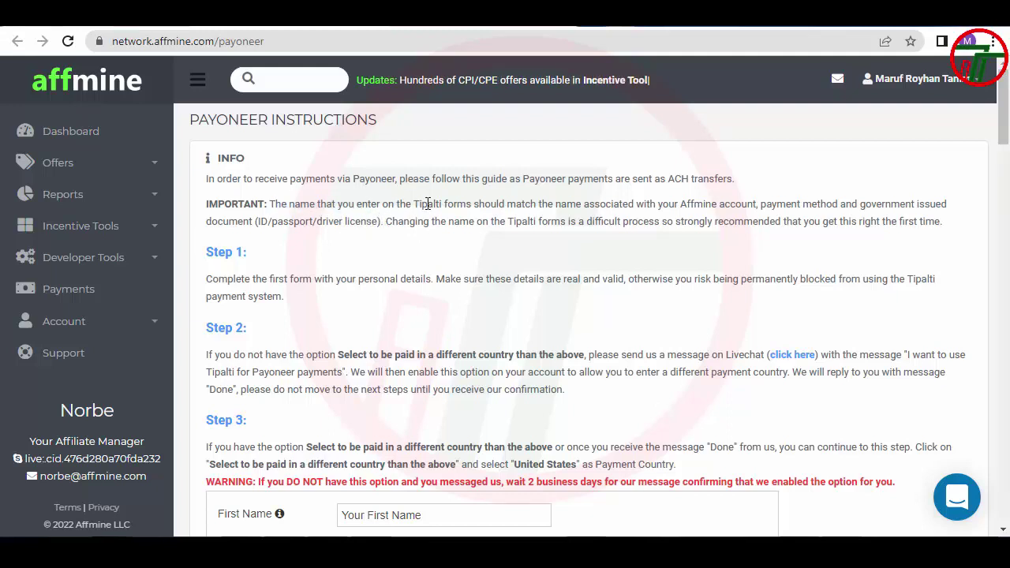
drag(539, 202, 945, 202)
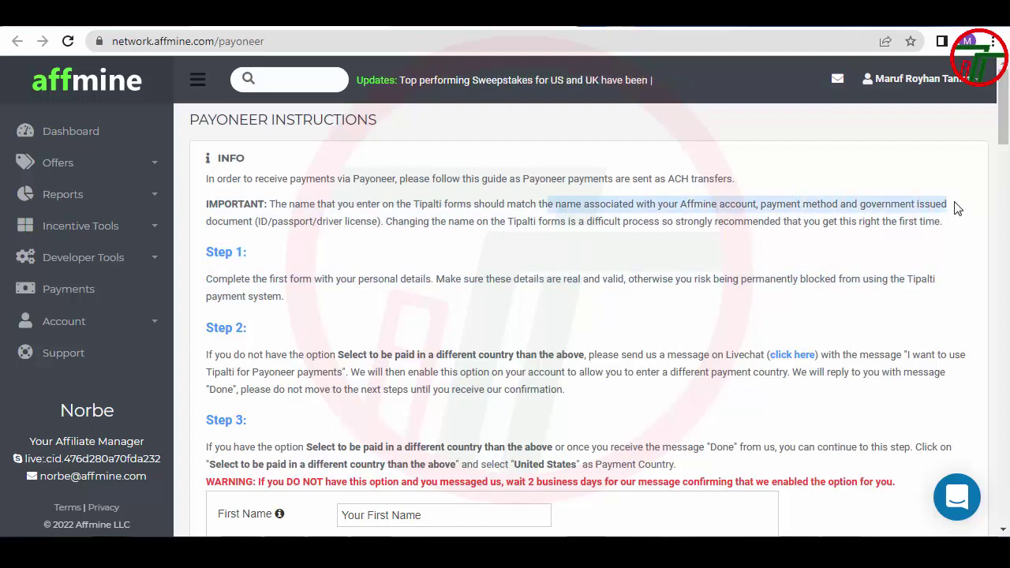
drag(304, 227, 318, 227)
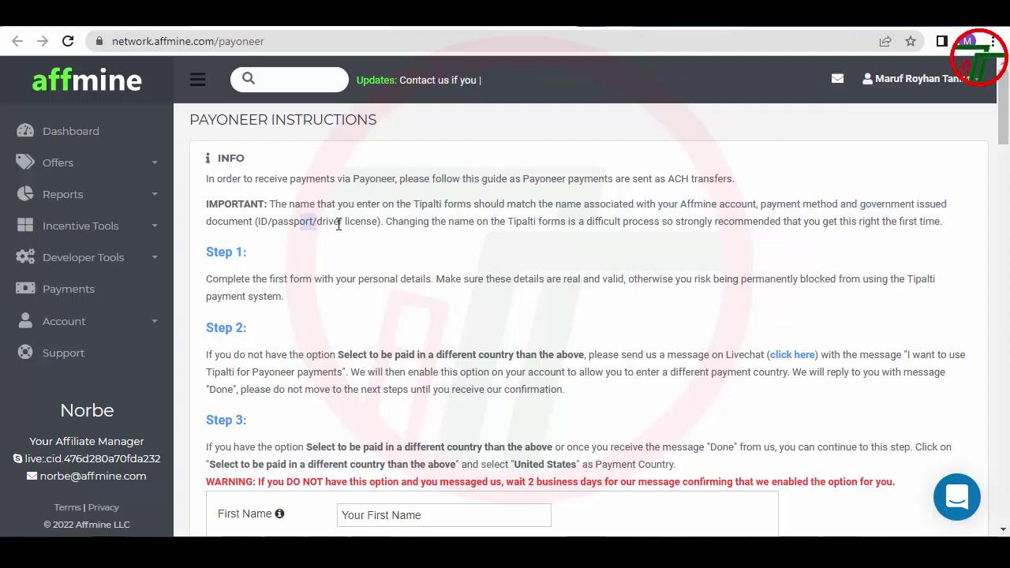
drag(384, 227, 413, 227)
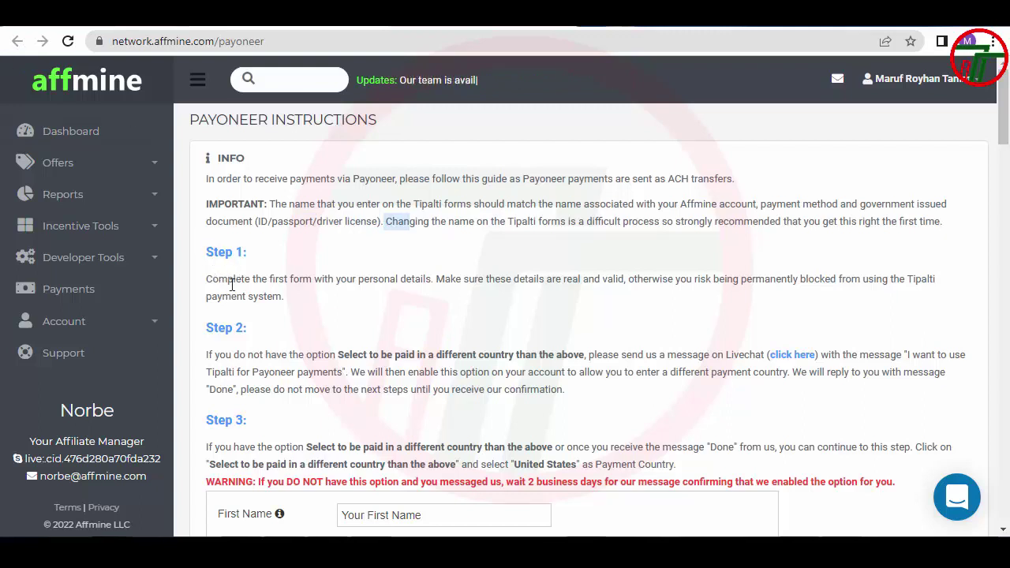
Read the Step 1 instruction, then bring up the account profile menu
drag(232, 283, 933, 284)
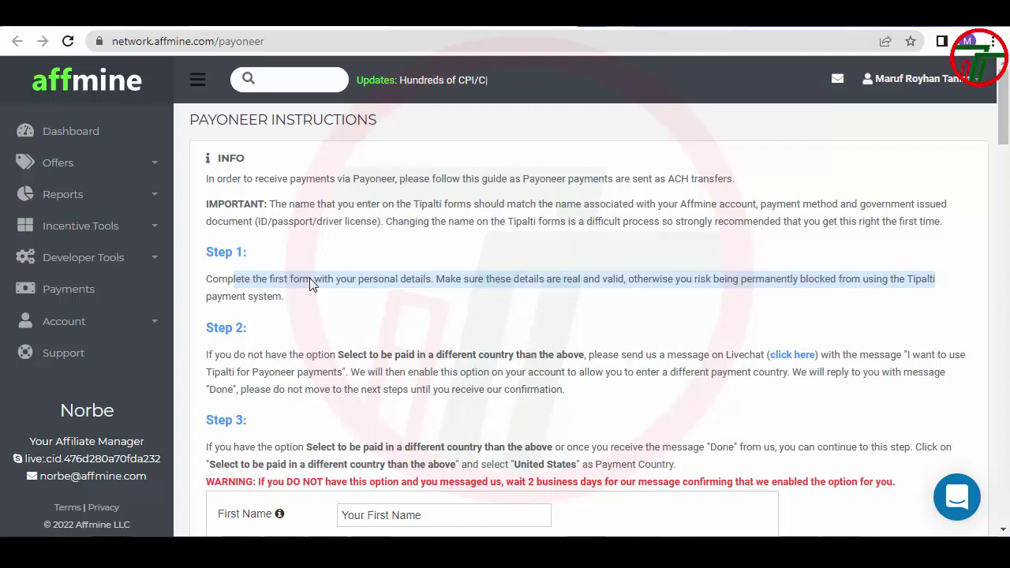
click(356, 327)
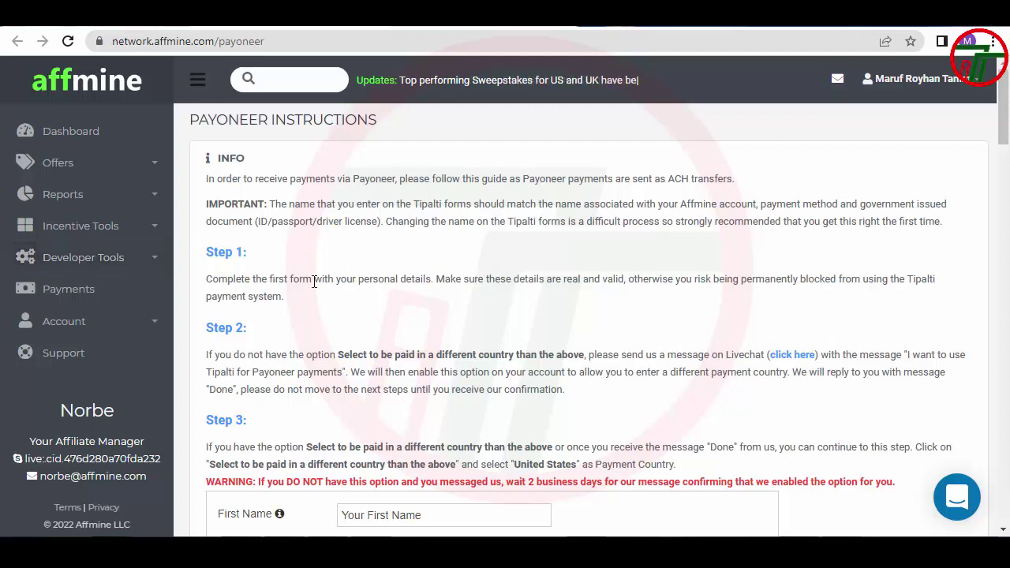
click(961, 72)
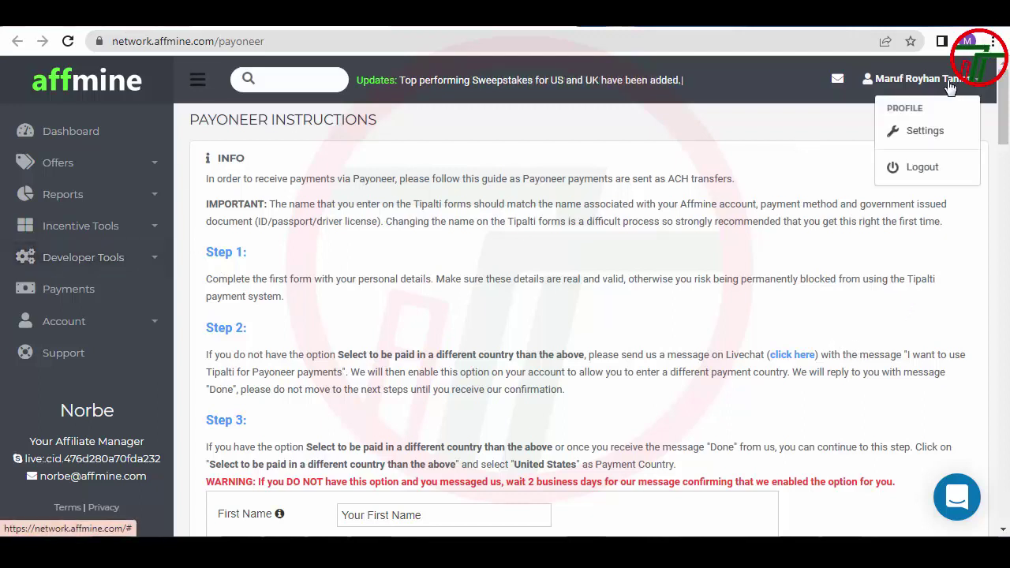
In Settings, check the saved street address, city and country BD
click(909, 130)
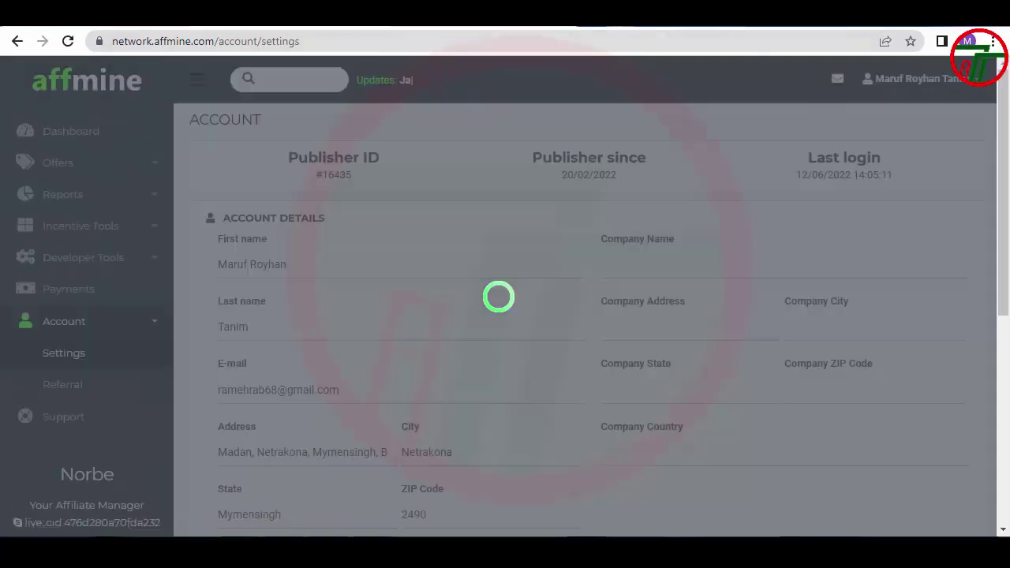
scroll(247, 252, down, 2)
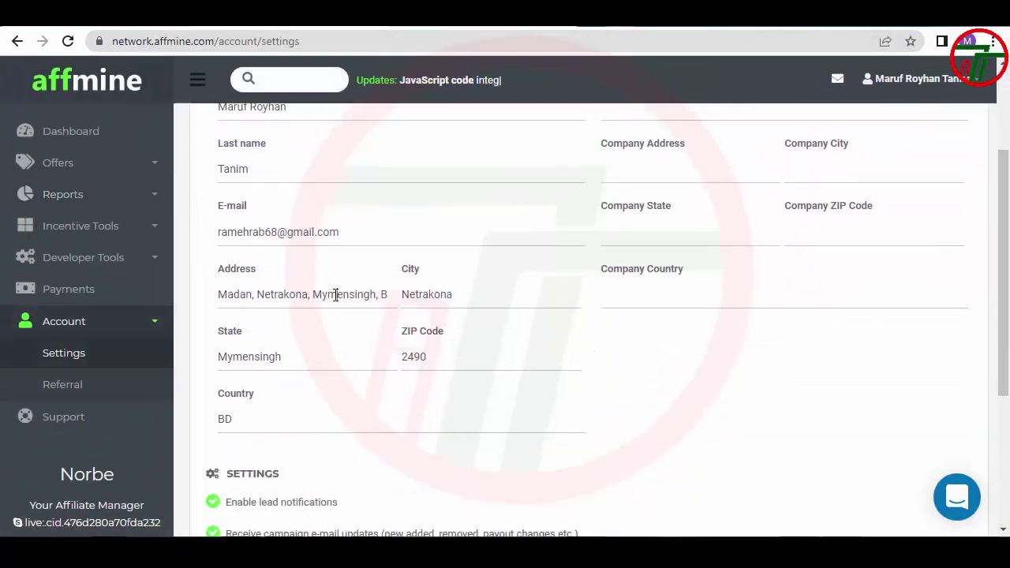
click(336, 294)
click(469, 293)
click(278, 422)
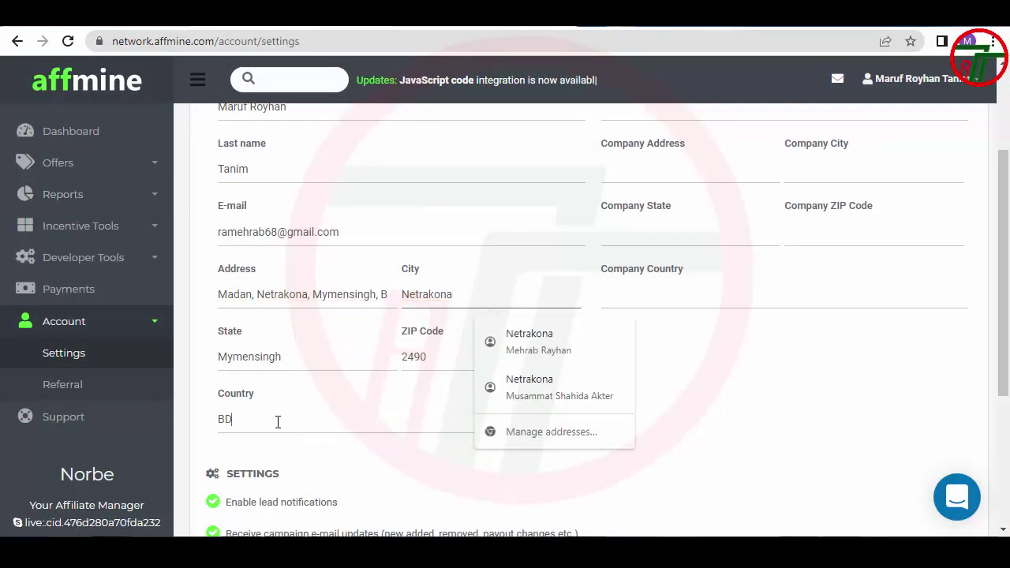
Visit Payments, go back to verify the saved first name, then return to Payments
click(68, 288)
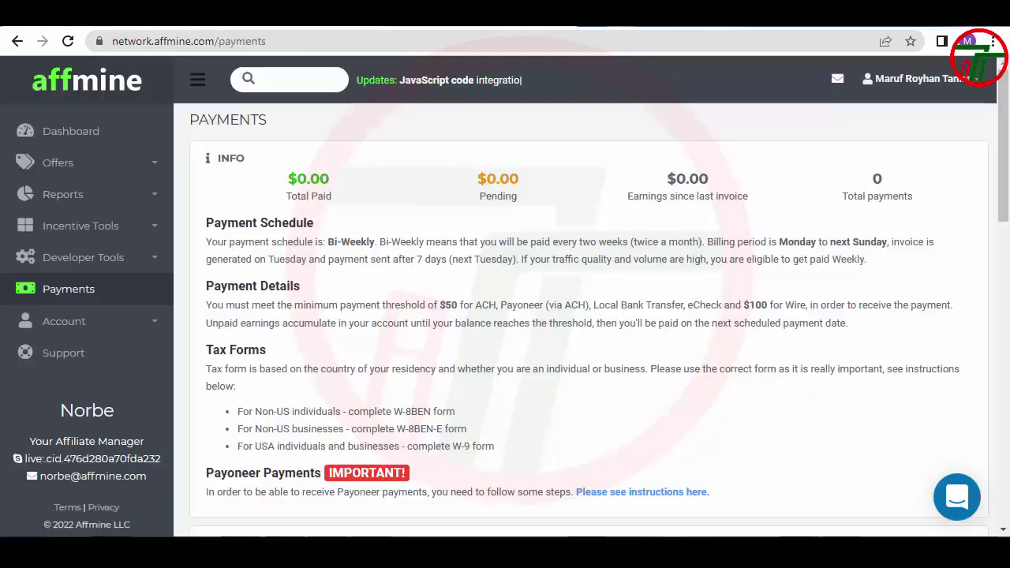
key(alt+Left)
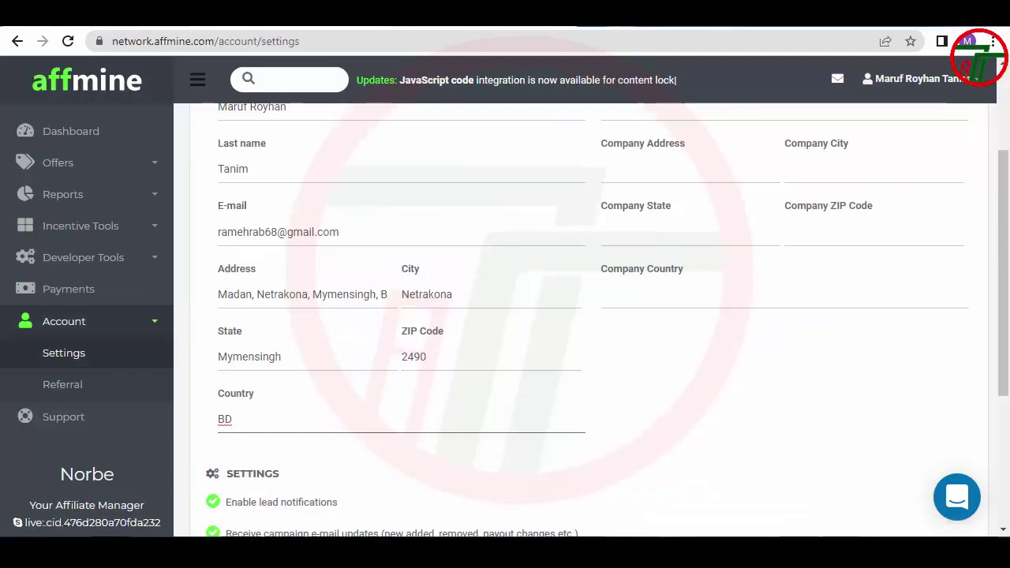
scroll(308, 295, up, 2)
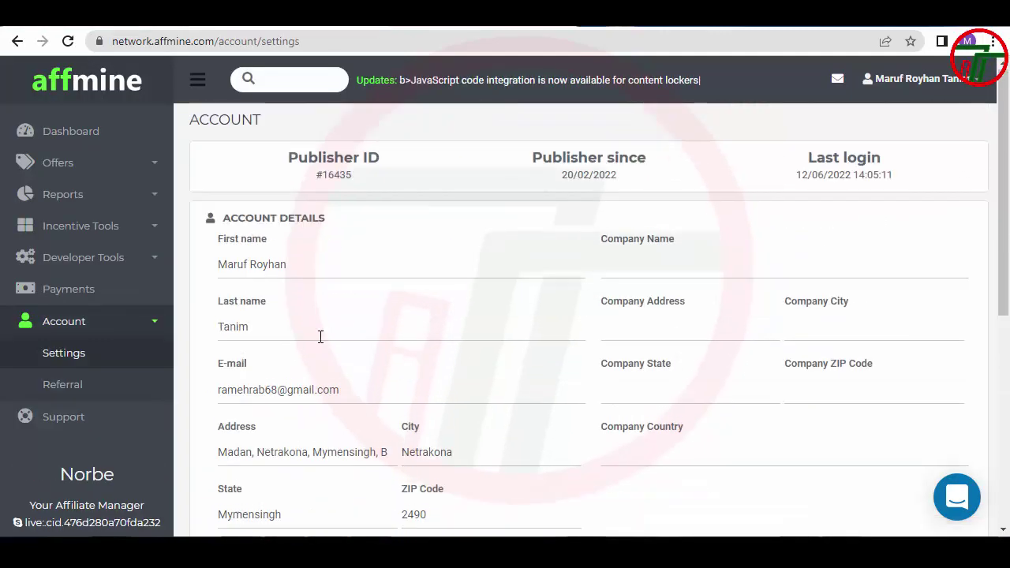
click(312, 270)
key(alt+Right)
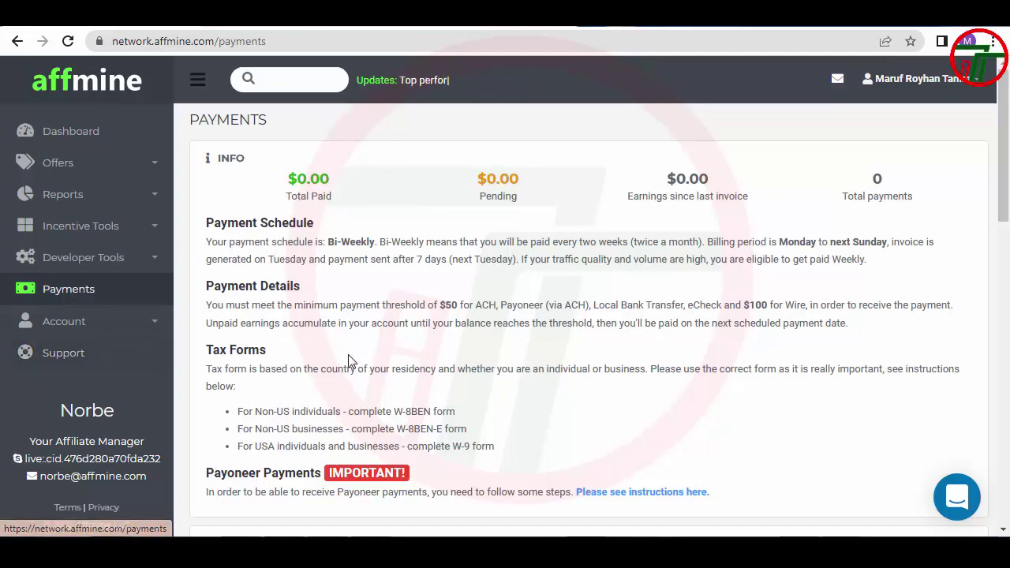
Scroll the Payments page down to the NOT PAYABLE status and the Enter Your Information form
scroll(360, 359, down, 3)
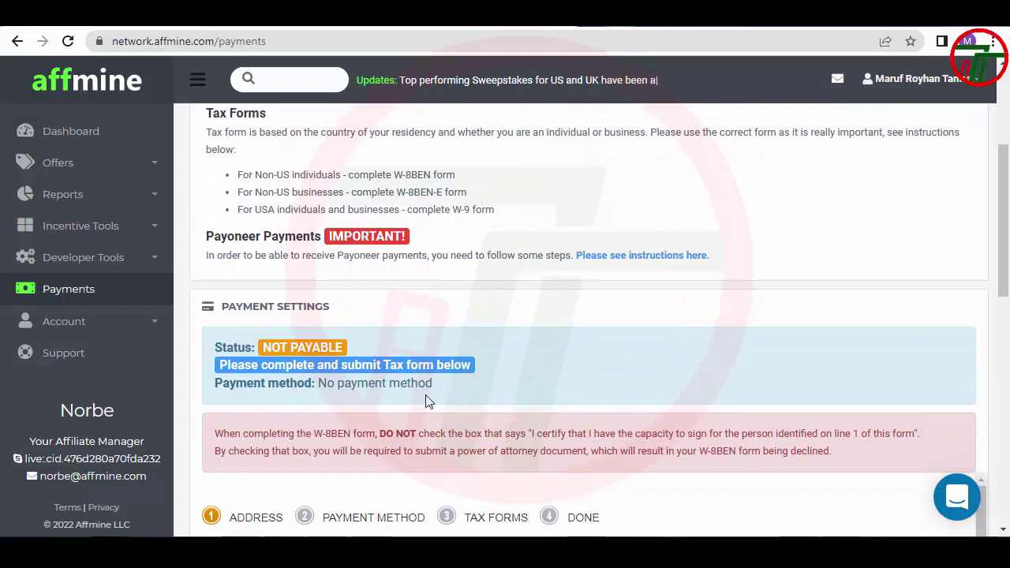
scroll(404, 401, down, 1)
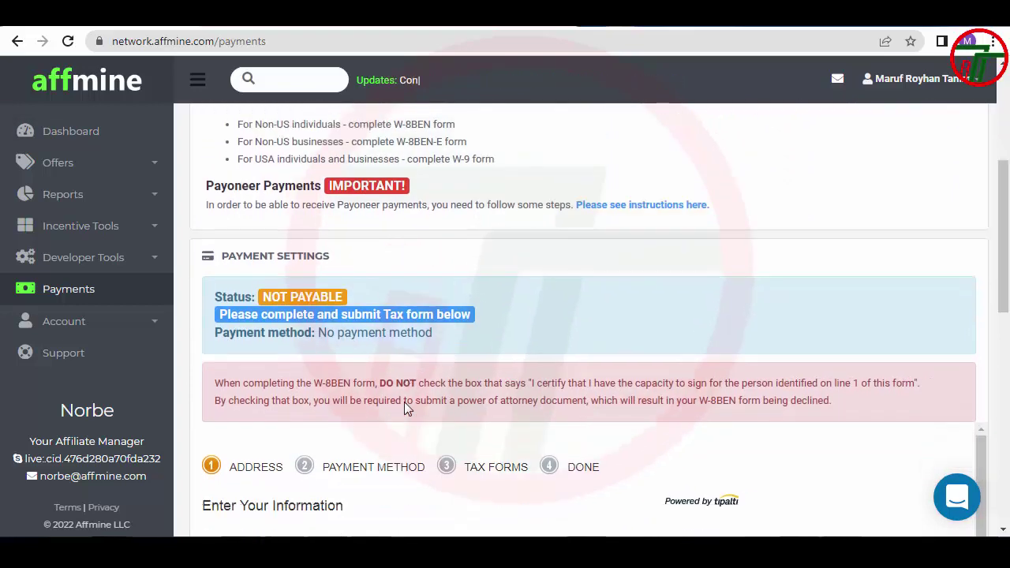
scroll(378, 430, up, 2)
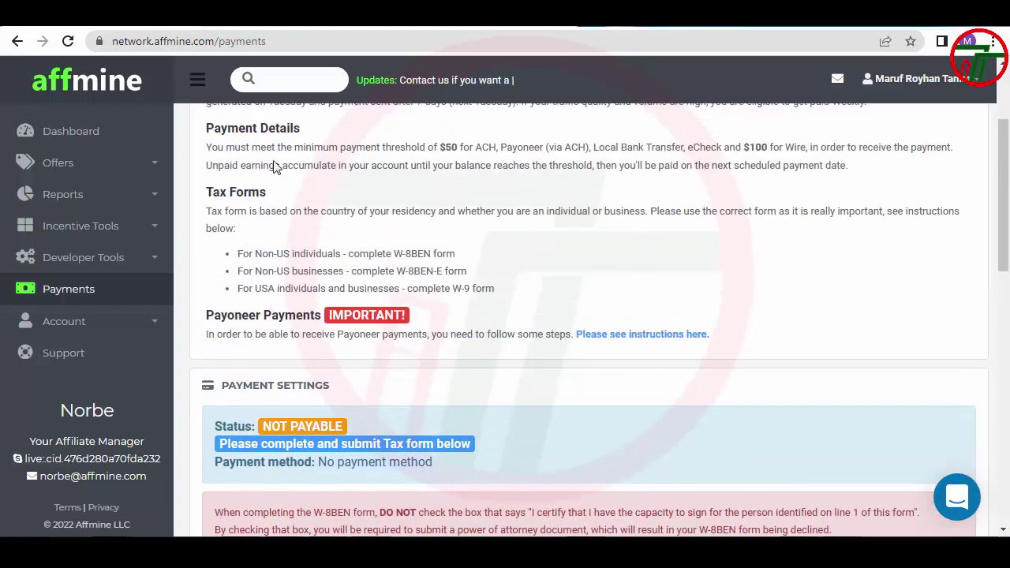
scroll(334, 365, down, 4)
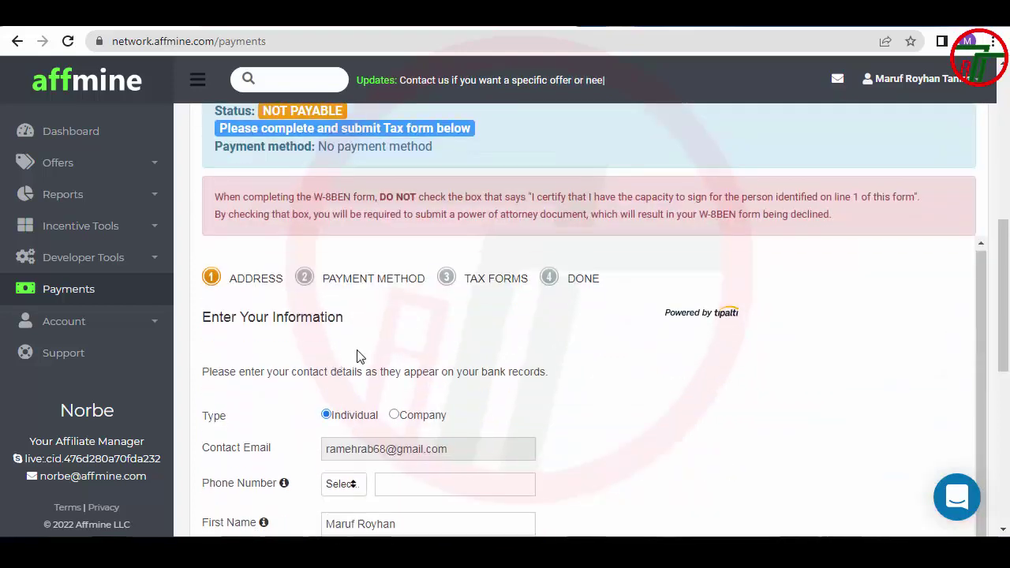
scroll(505, 296, down, 2)
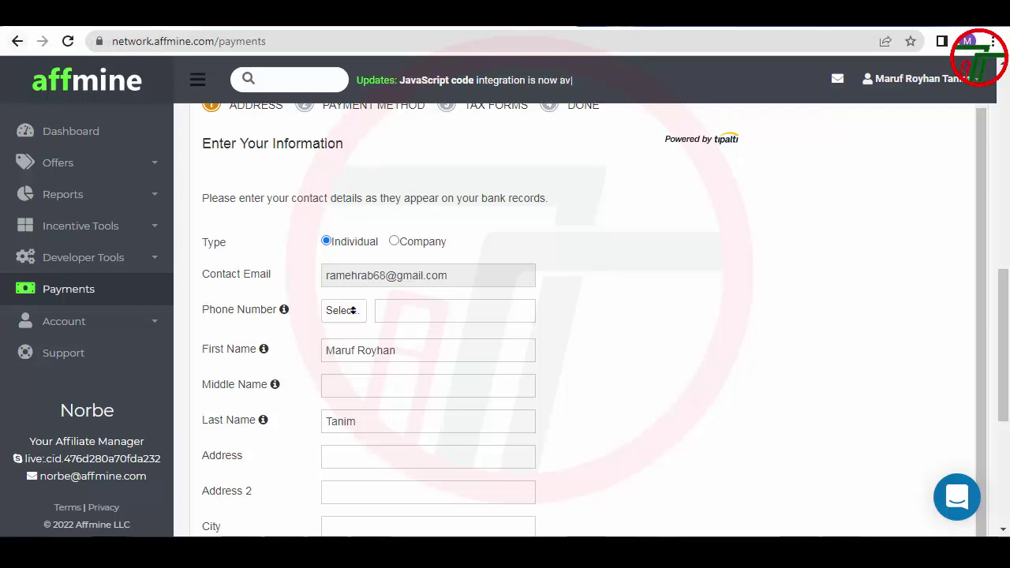
Set the phone country code to Bangladesh +880
click(462, 311)
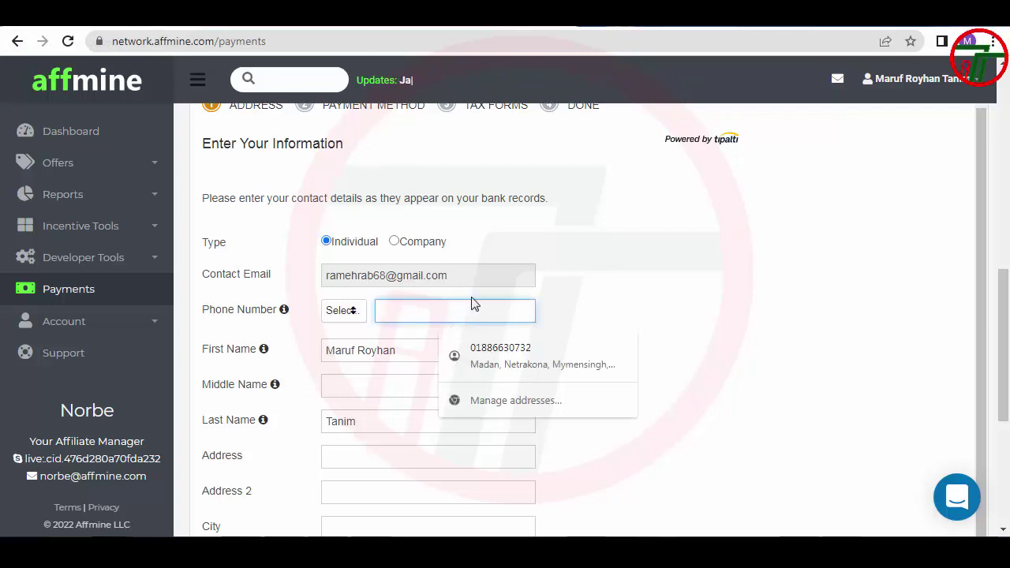
click(351, 313)
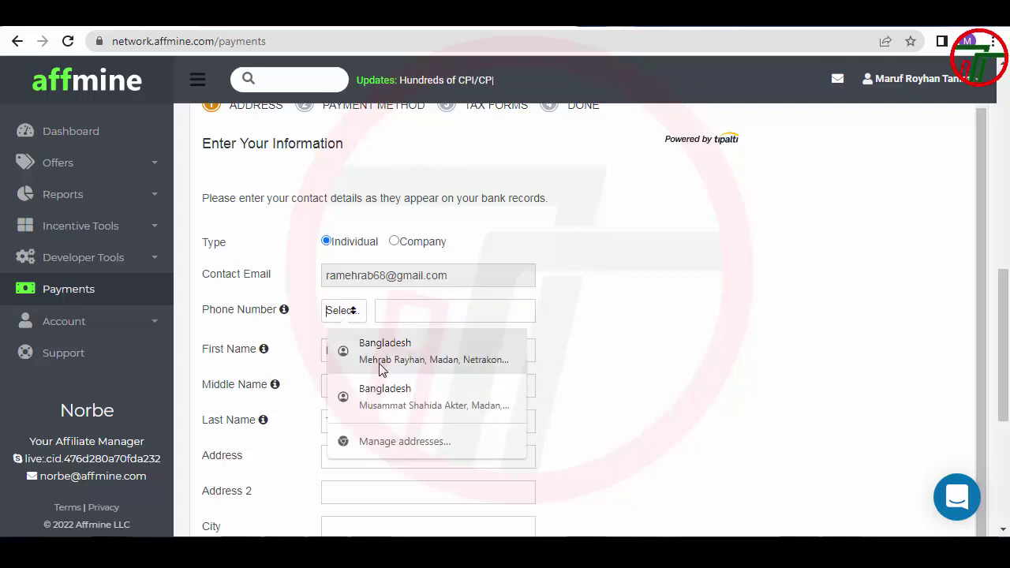
click(333, 313)
scroll(334, 324, down, 2)
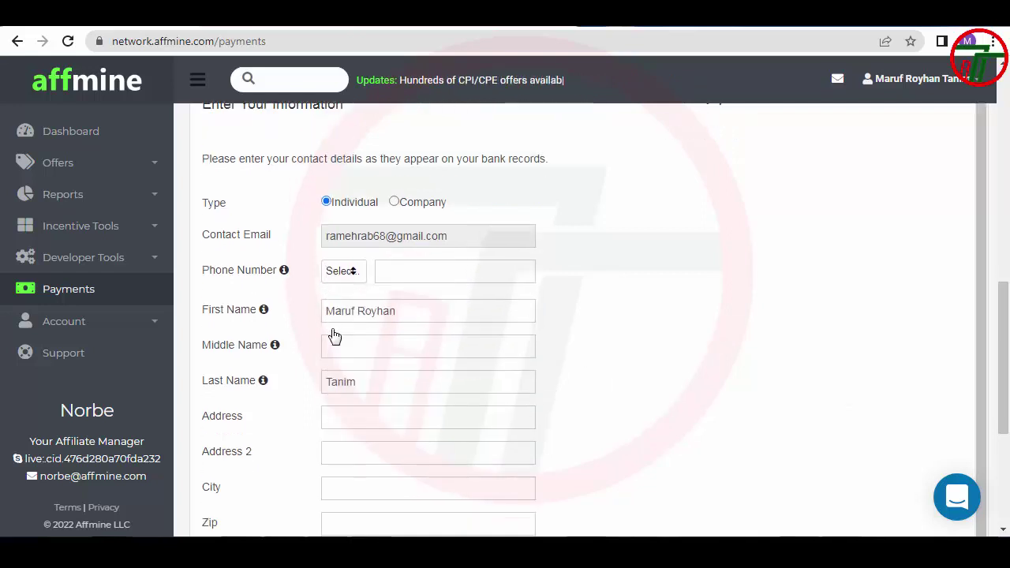
click(337, 236)
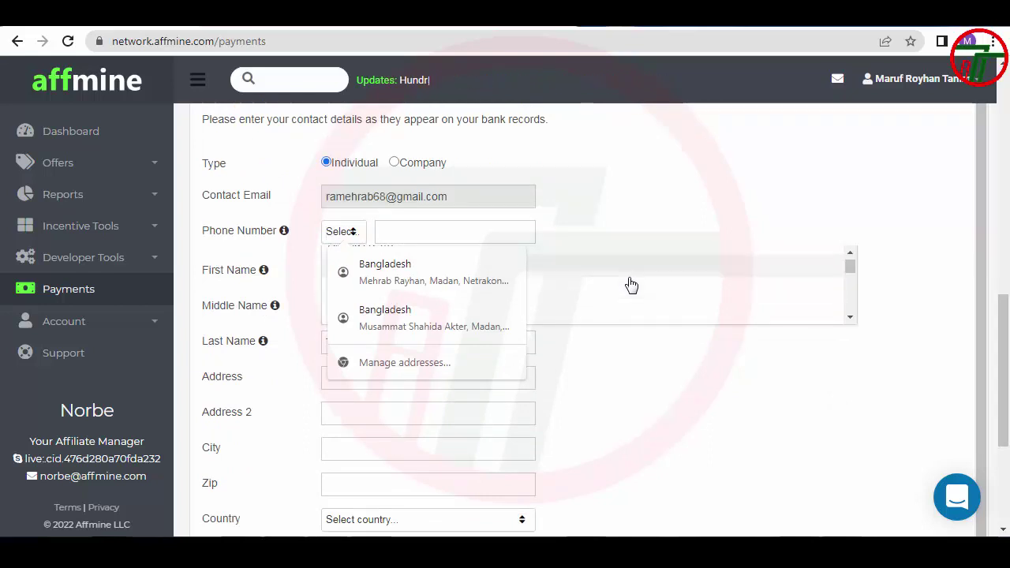
text(b)
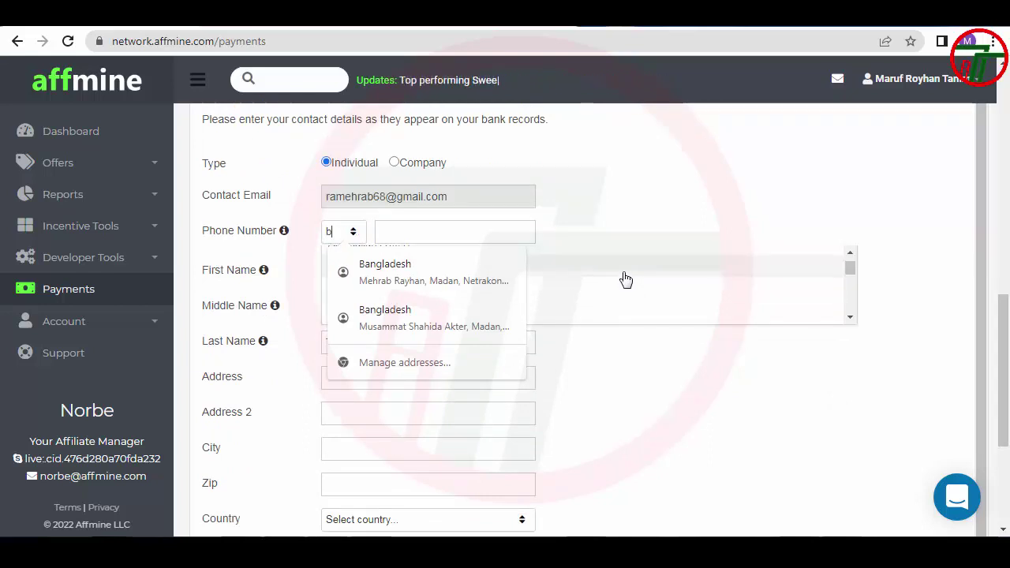
text(an)
key(BackSpace)
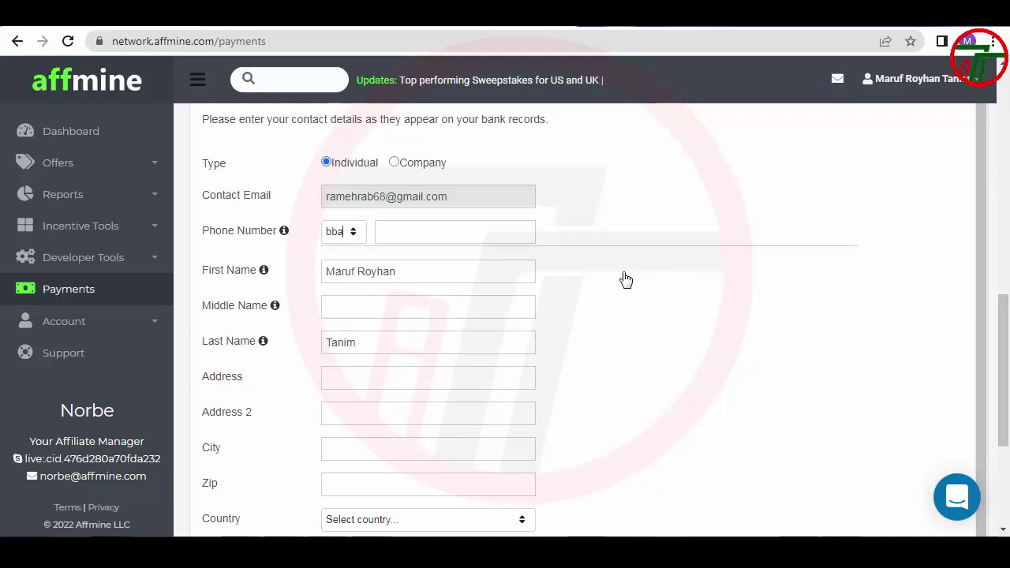
key(Return)
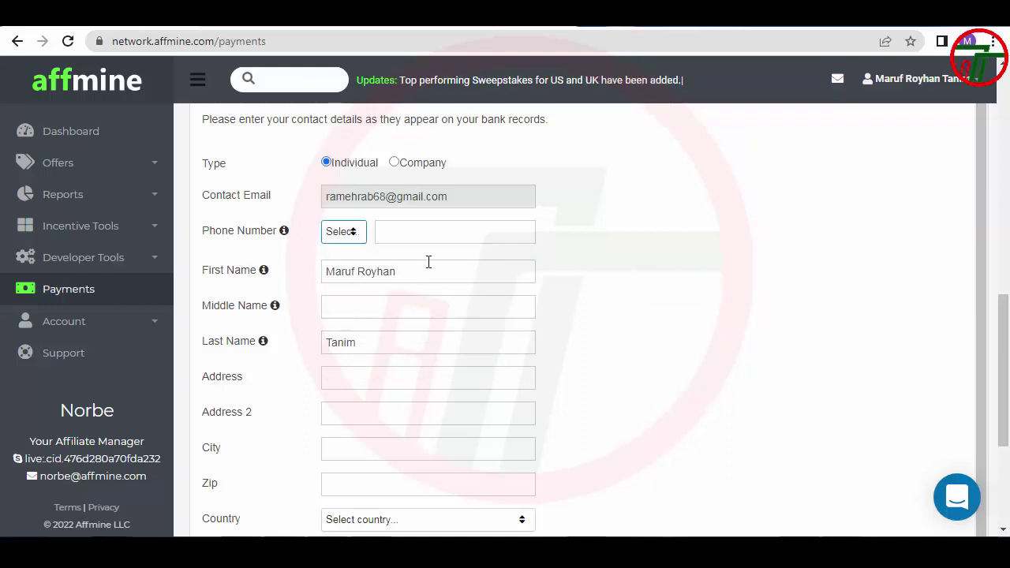
click(338, 234)
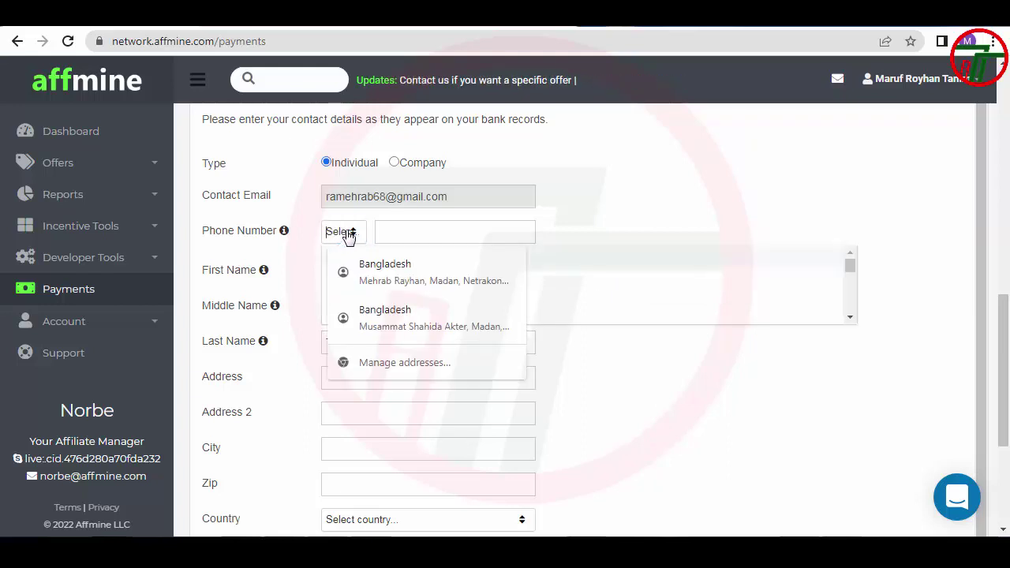
text(bang)
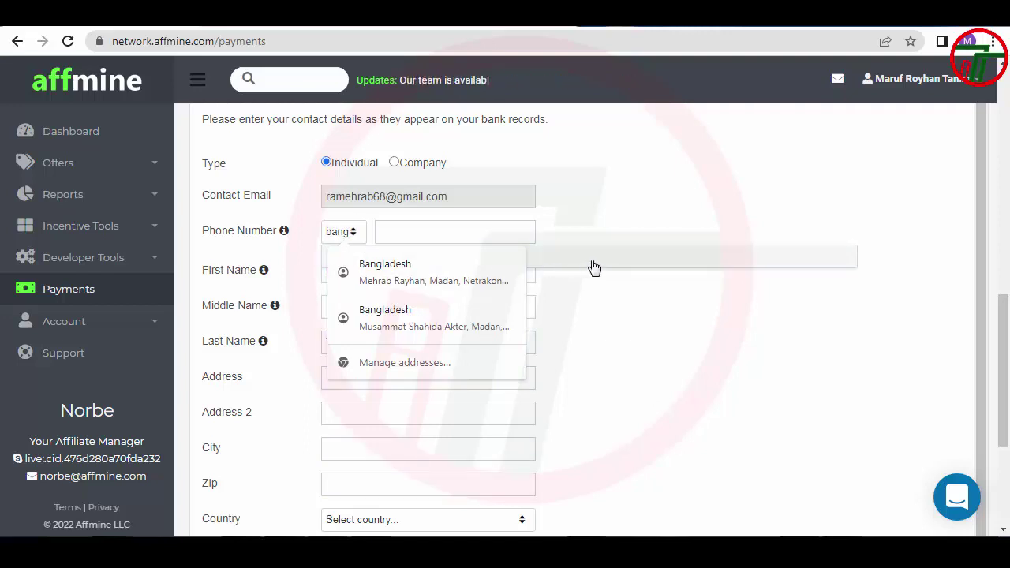
key(Return)
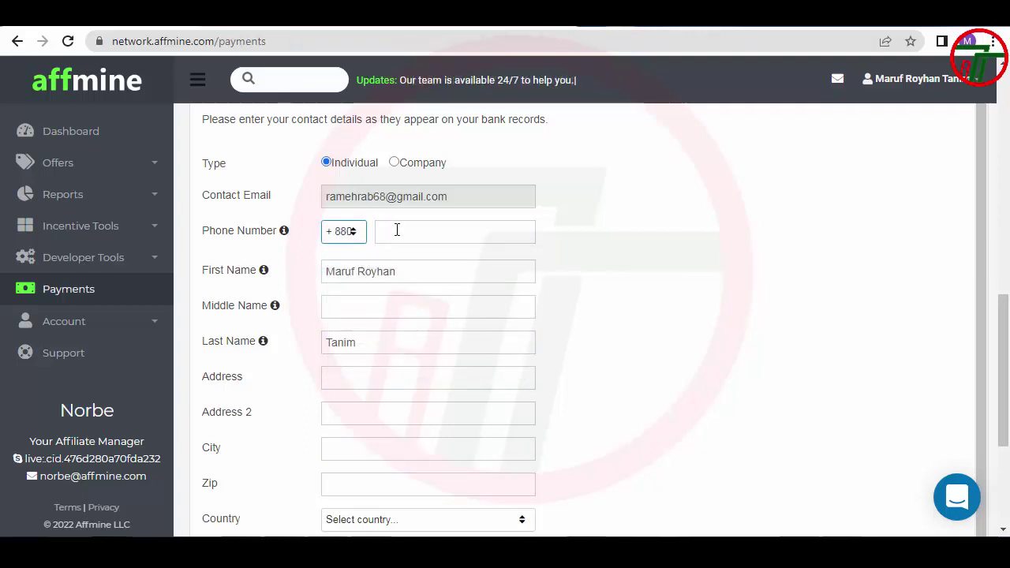
Begin the phone number entry and check the prefilled first and last names
click(400, 226)
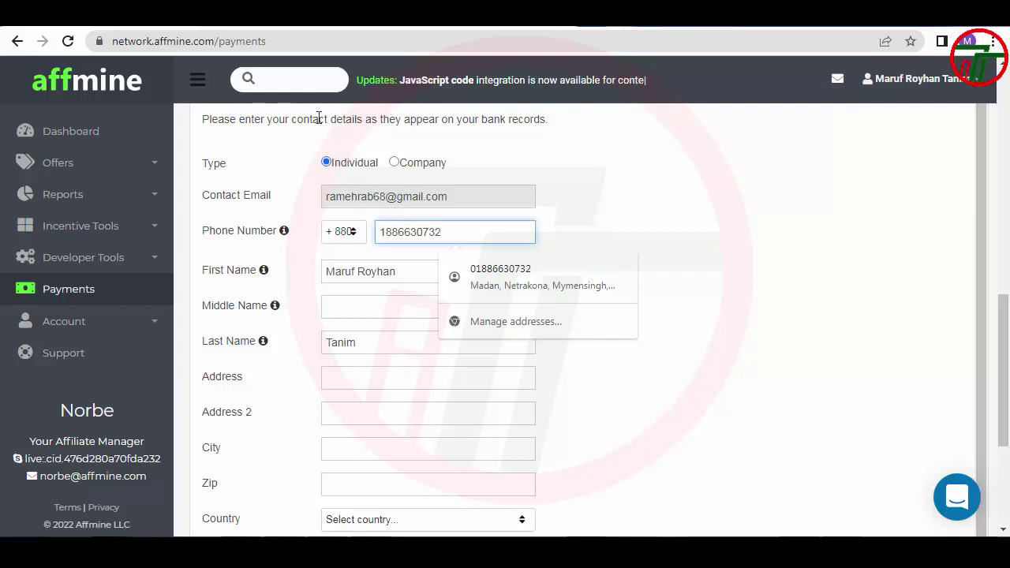
click(665, 197)
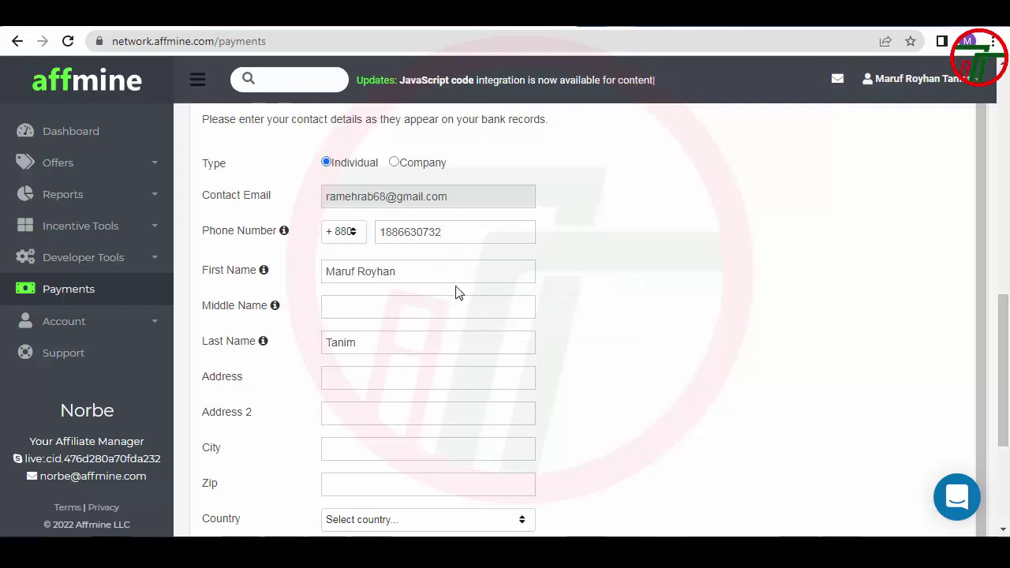
click(426, 271)
click(383, 342)
scroll(383, 347, down, 1)
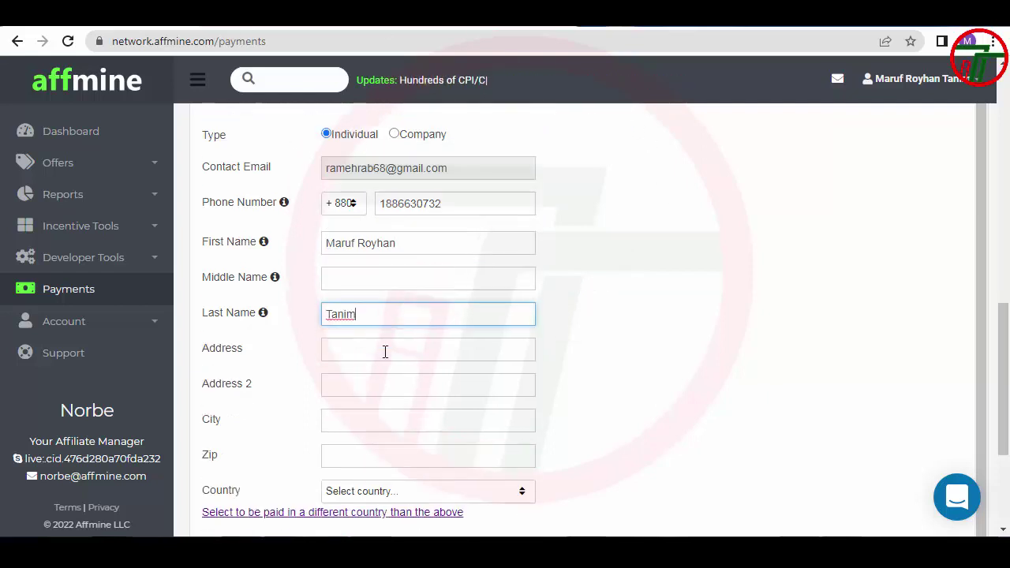
Fill the street address from the saved browser autofill suggestion
click(374, 299)
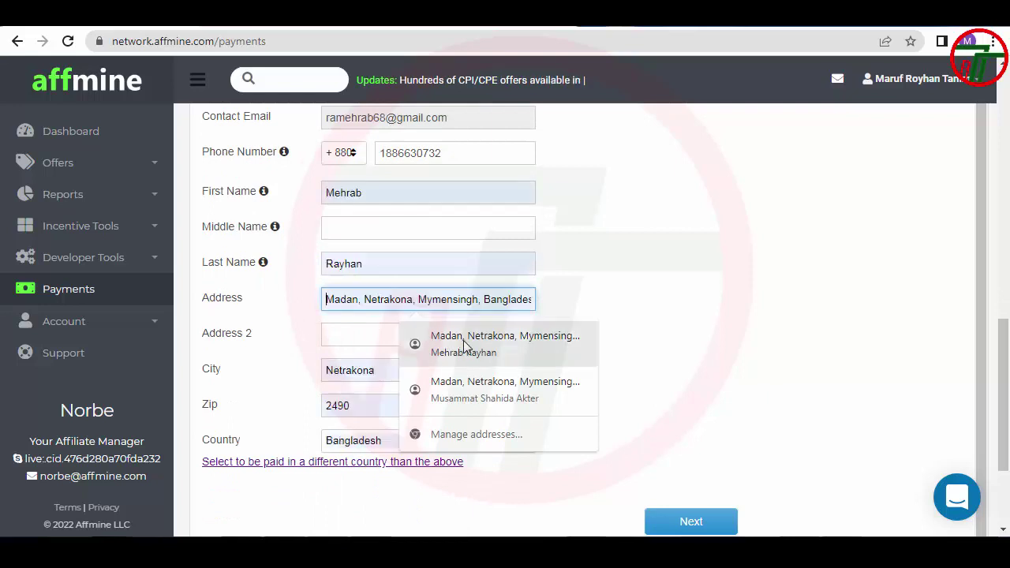
click(491, 343)
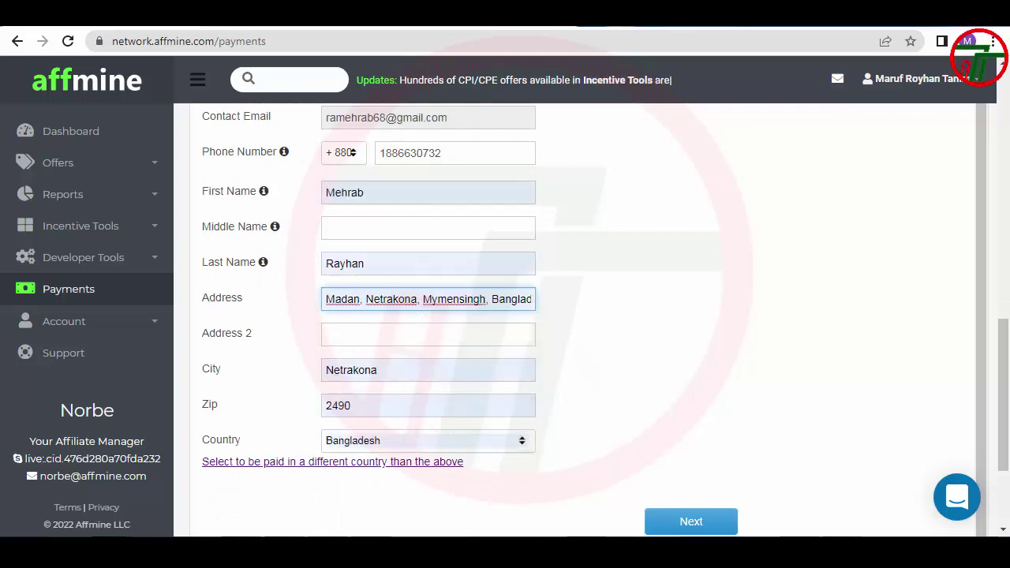
drag(498, 299, 533, 299)
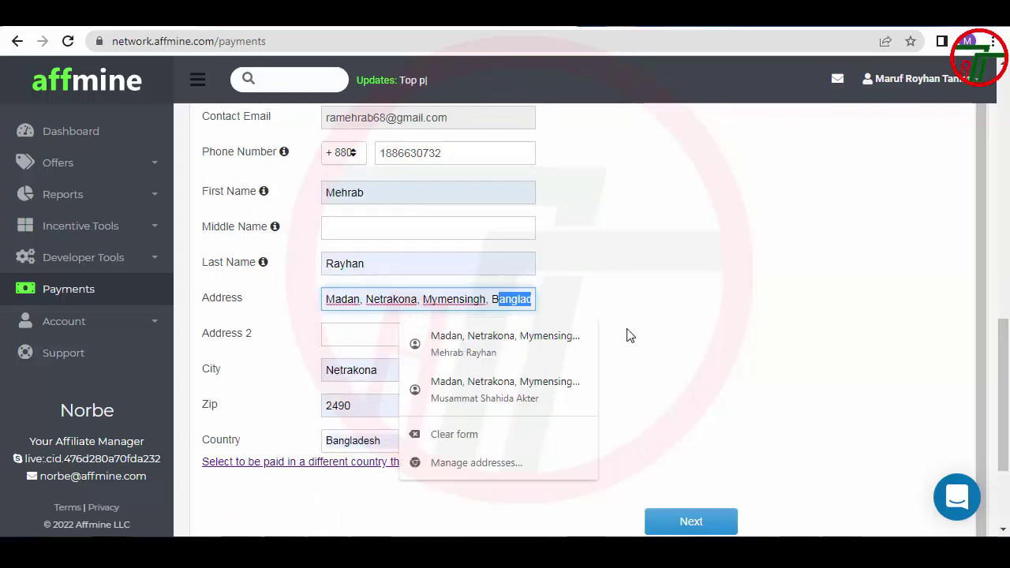
click(646, 301)
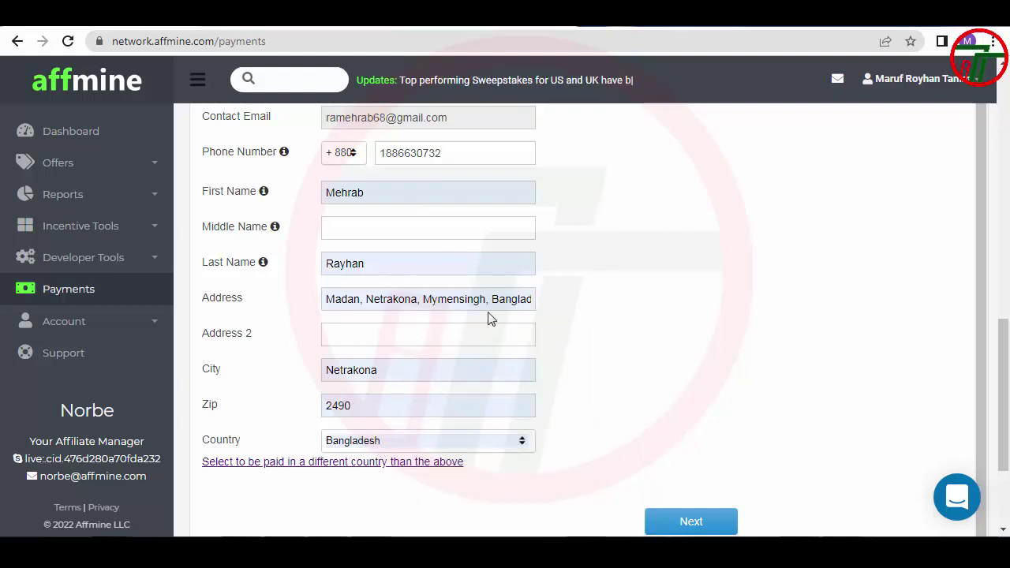
scroll(487, 318, up, 1)
scroll(267, 243, down, 1)
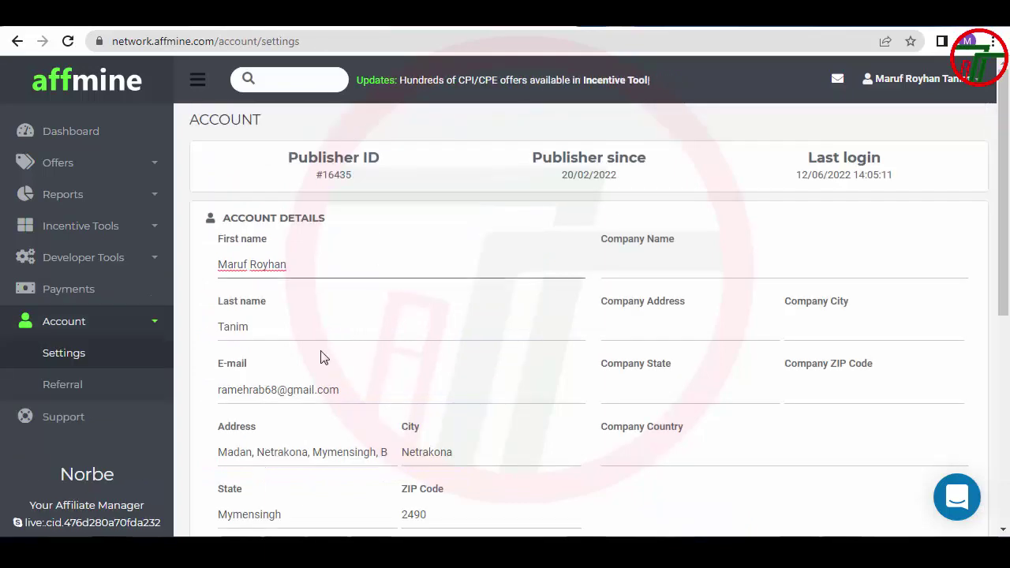
Check the address in account settings and save the settings
scroll(323, 354, down, 1)
click(375, 375)
scroll(377, 387, down, 4)
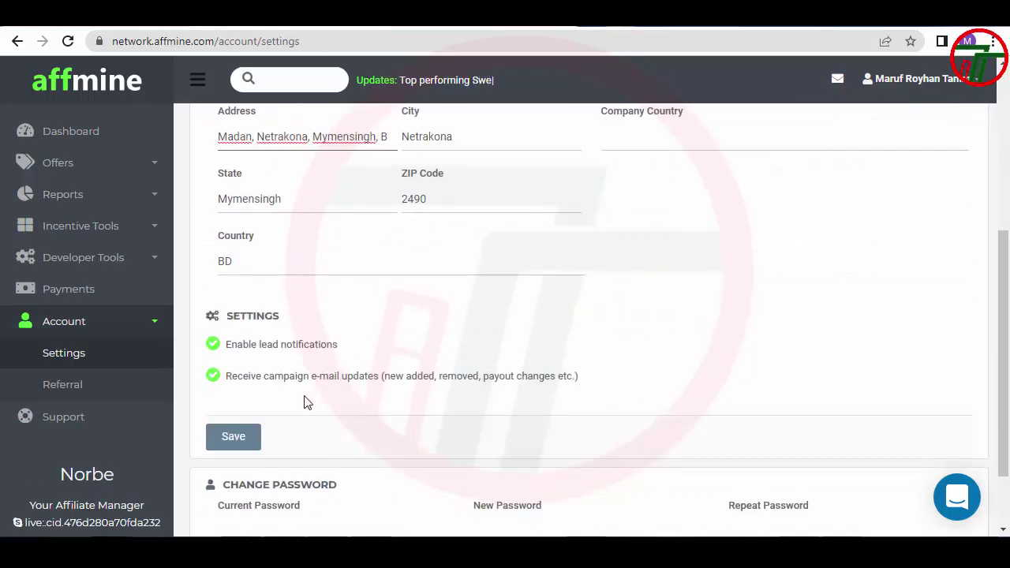
click(234, 358)
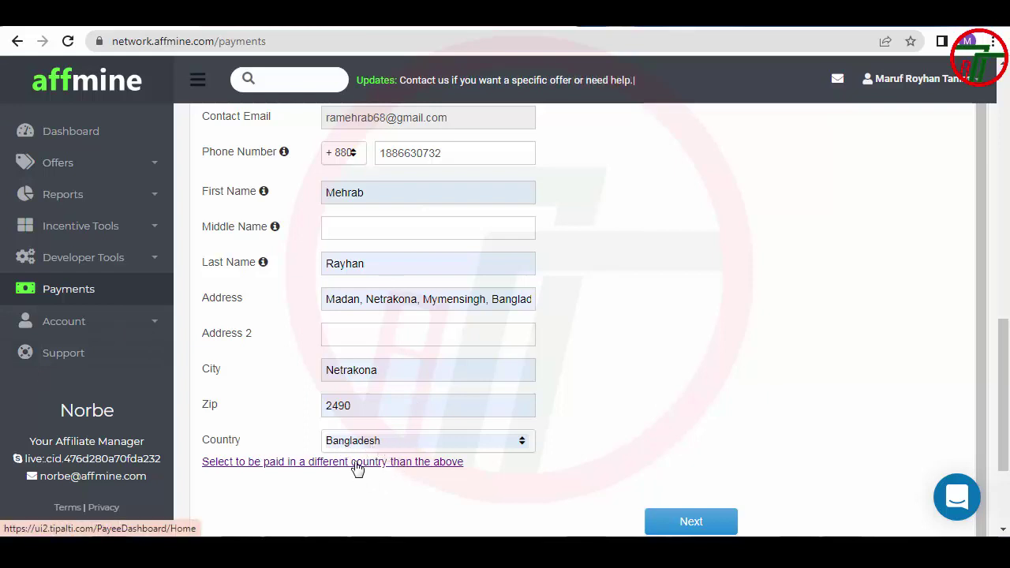
Choose to be paid in a different country and select United States
click(357, 465)
scroll(358, 468, down, 1)
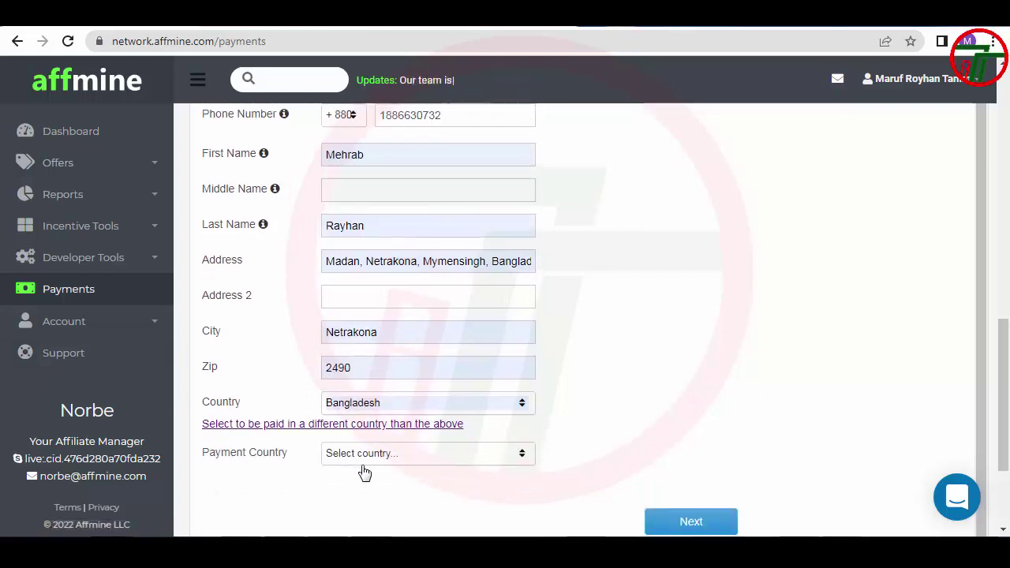
click(369, 459)
scroll(383, 473, down, 2)
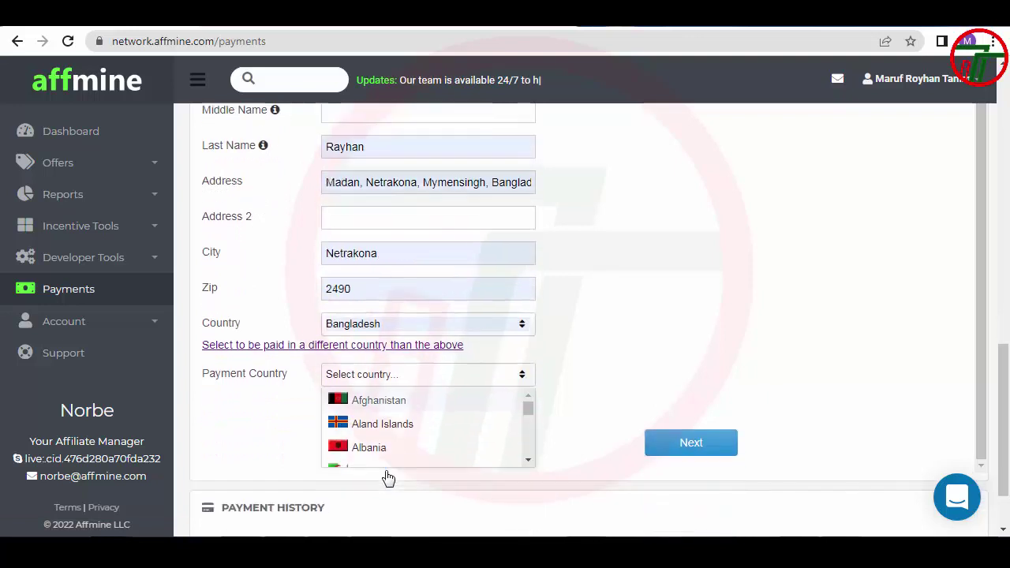
scroll(385, 426, down, 3)
scroll(385, 426, down, 4)
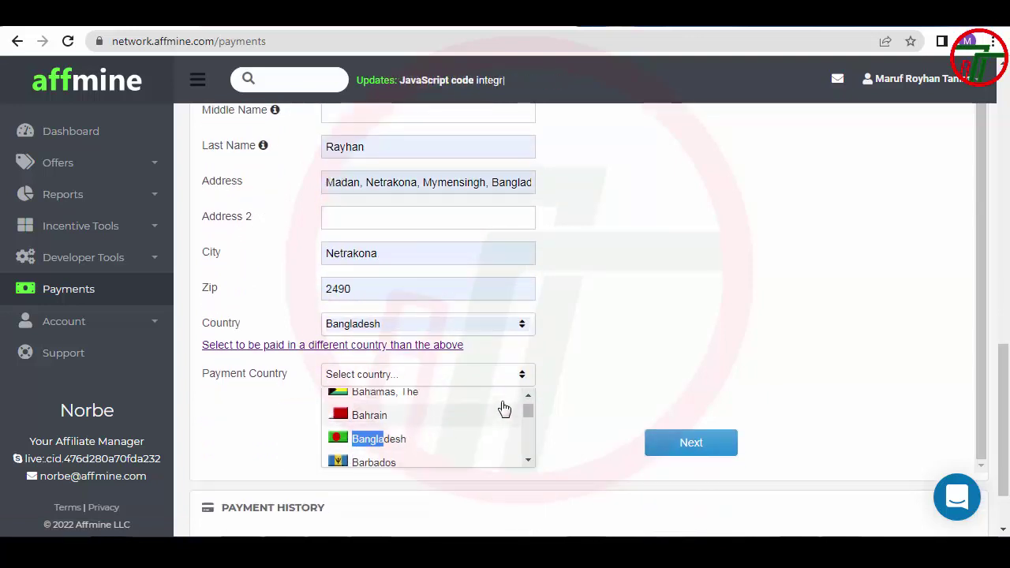
drag(527, 411, 533, 454)
scroll(354, 431, down, 2)
scroll(365, 442, up, 4)
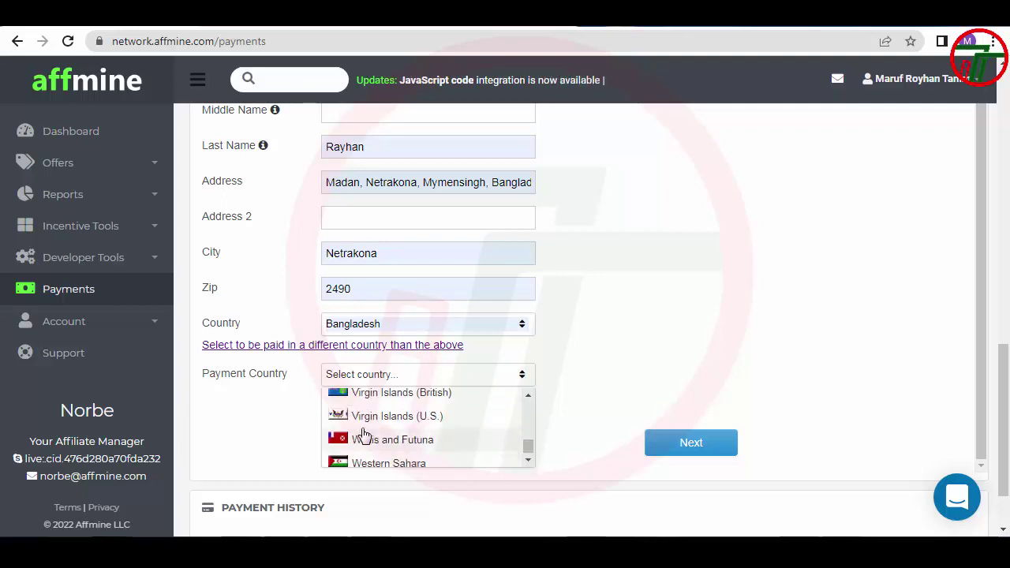
scroll(365, 438, up, 1)
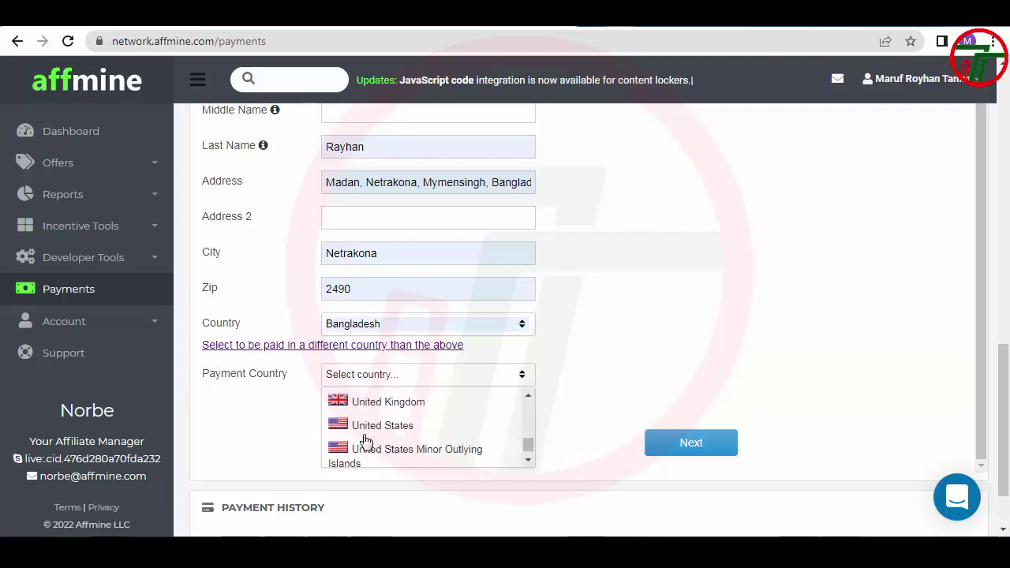
click(367, 426)
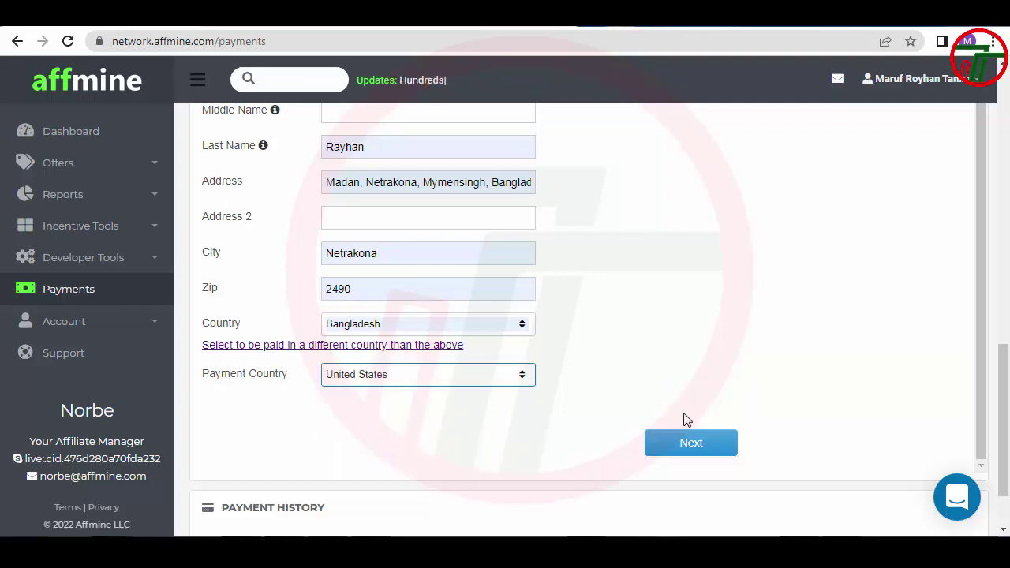
click(684, 440)
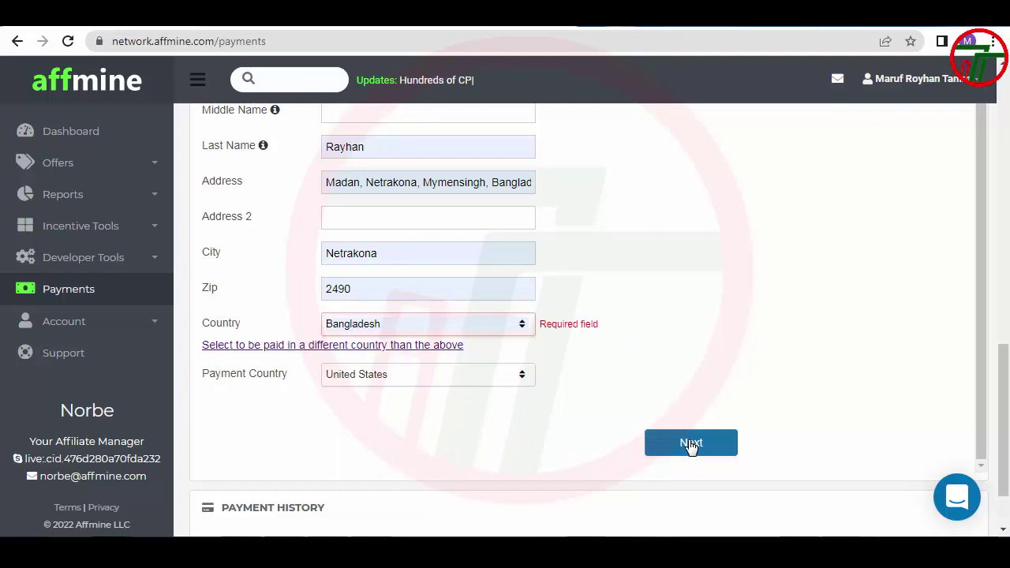
Reselect Bangladesh as the address country and submit the address details
click(426, 333)
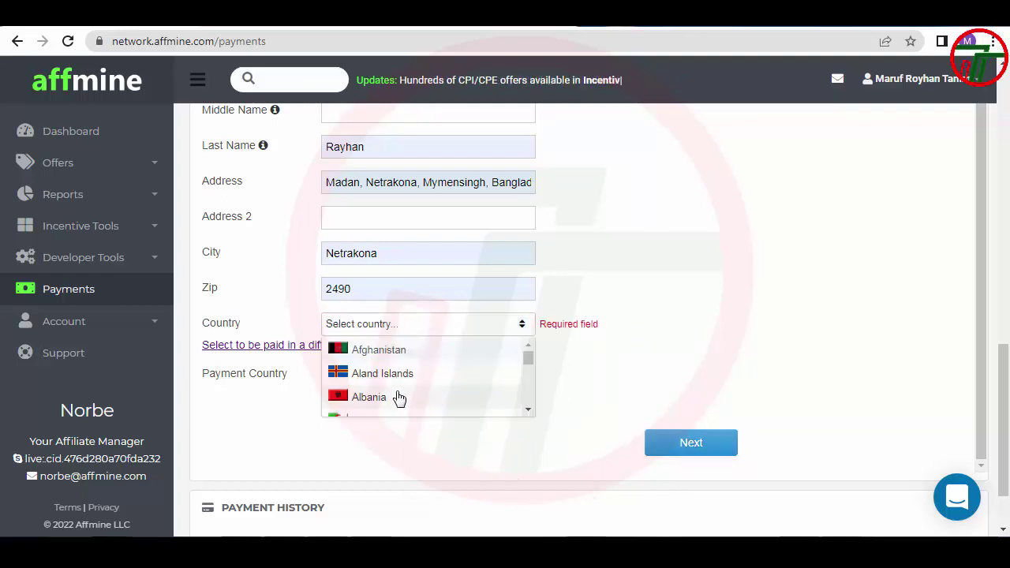
scroll(398, 393, down, 2)
scroll(399, 393, down, 3)
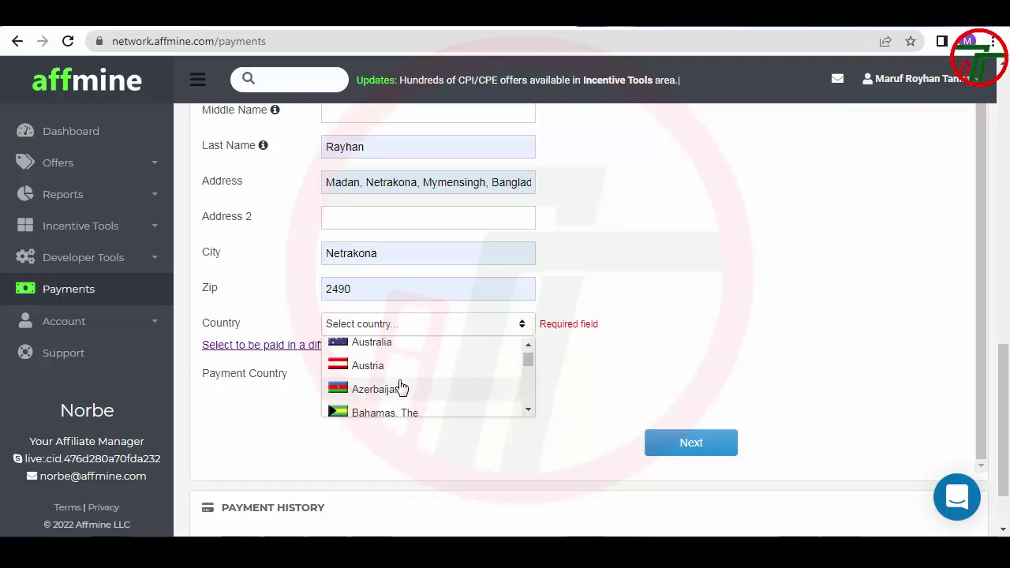
scroll(399, 385, down, 2)
click(399, 382)
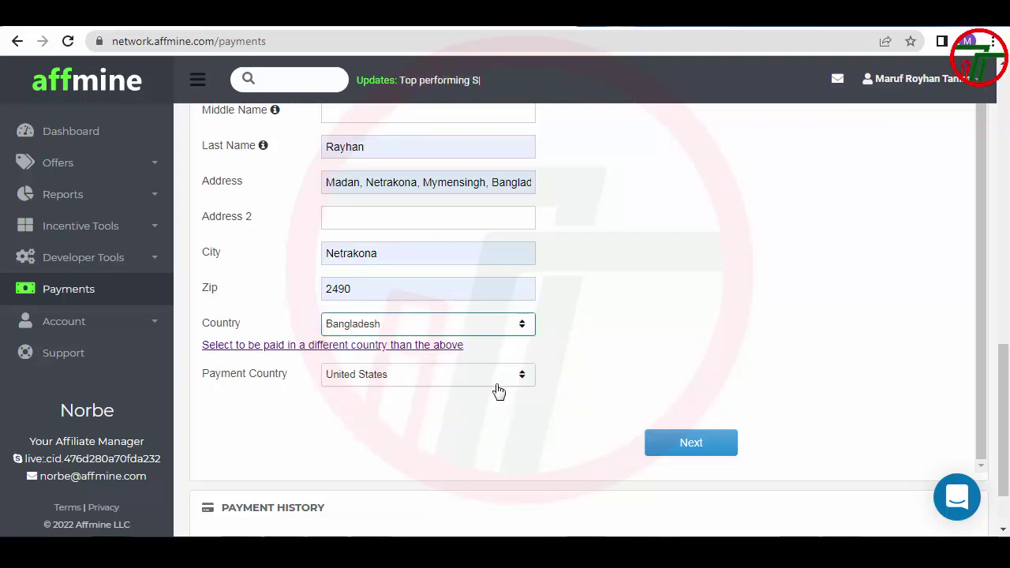
click(690, 443)
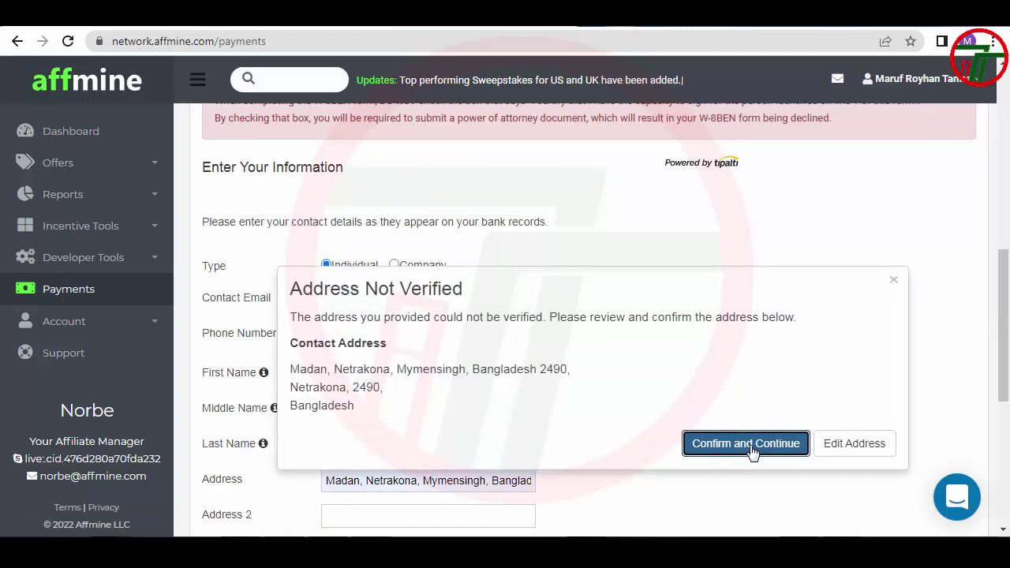
Confirm the unverified address, reach the Direct Deposit / ACH bank fields, and switch to Payoneer
click(750, 448)
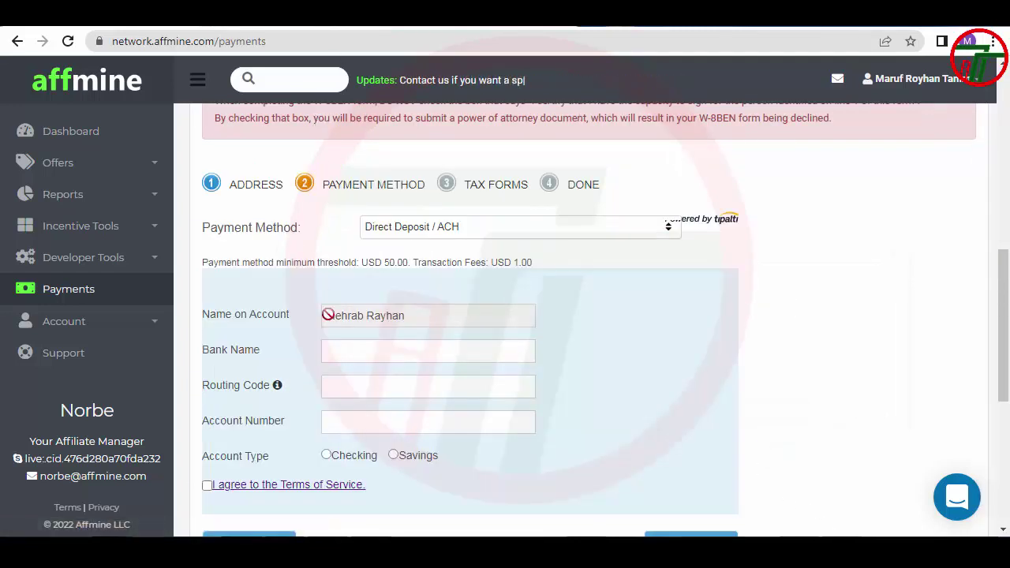
click(436, 356)
click(405, 386)
click(403, 422)
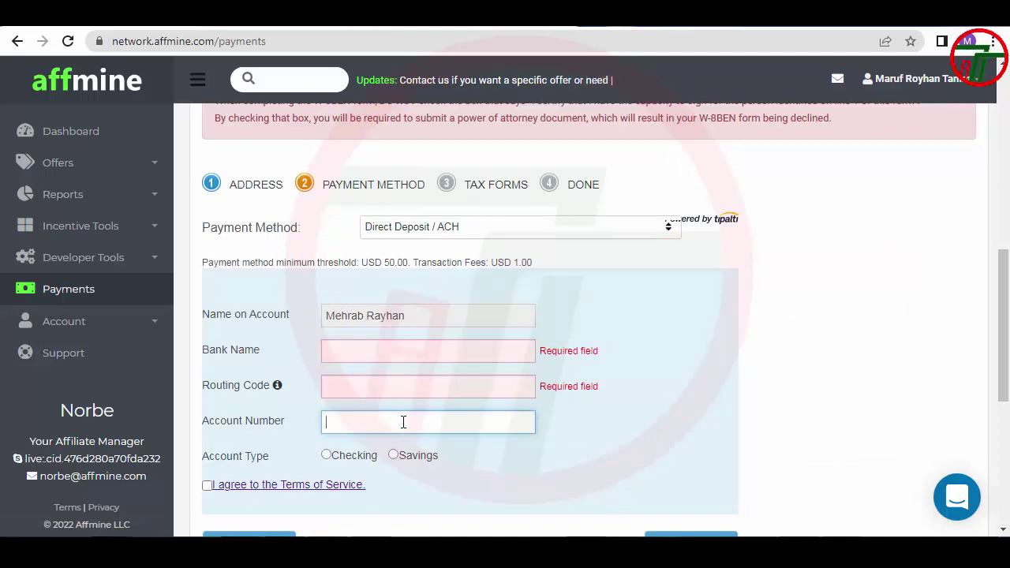
key(alt+Tab)
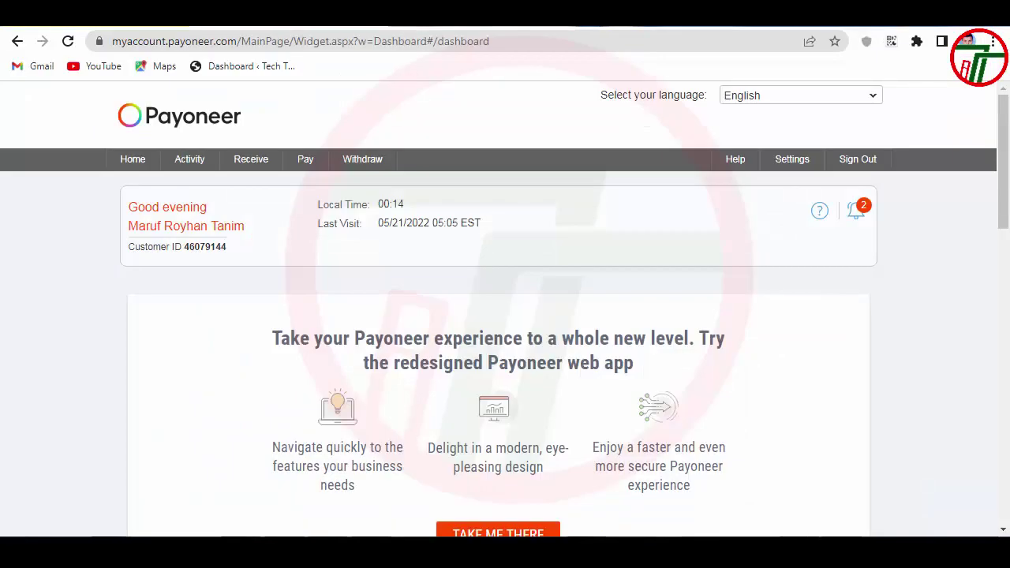
In Payoneer, open the USA receiving account details under Global Payment Service
mouse_move(245, 163)
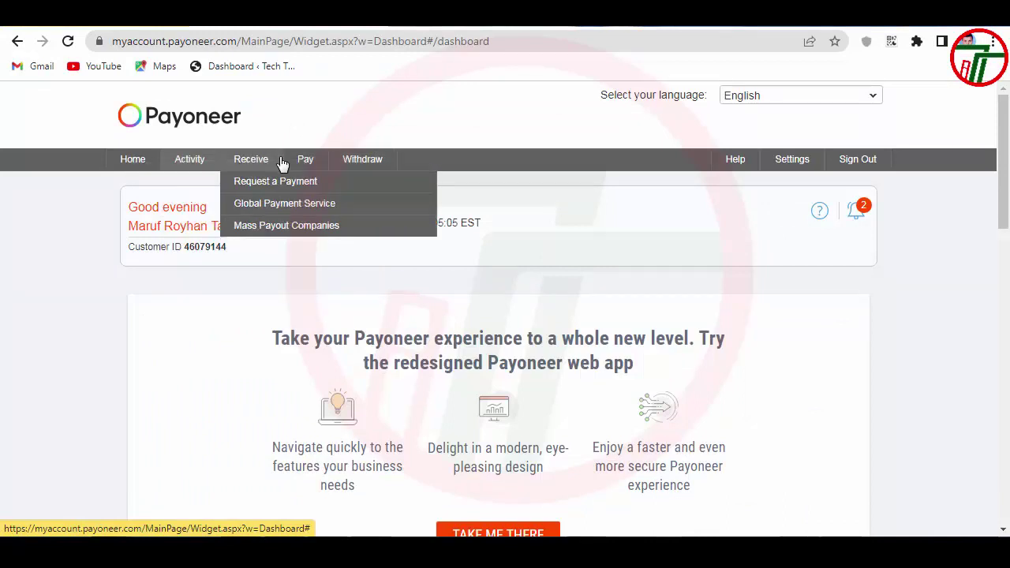
click(254, 202)
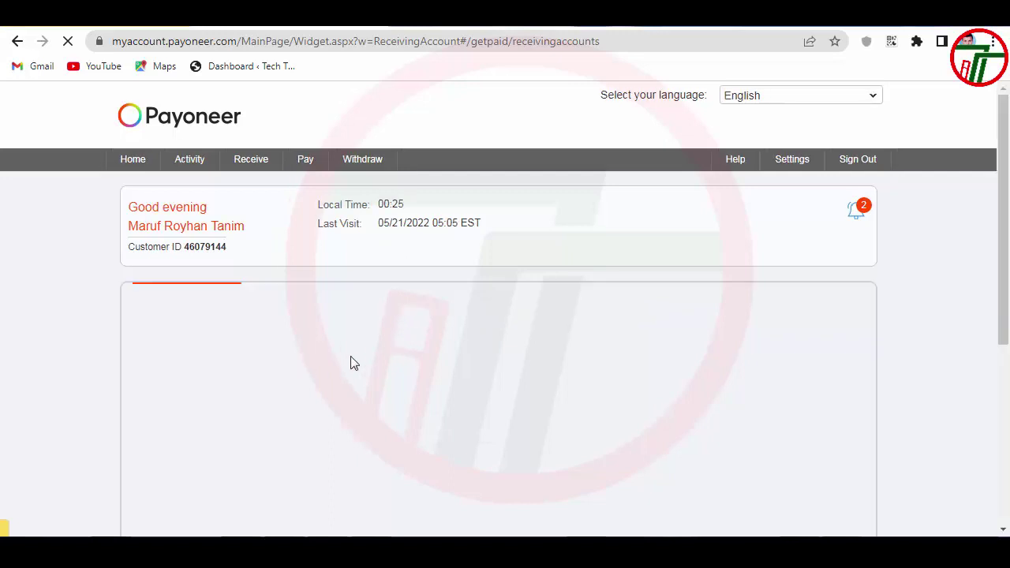
scroll(231, 340, down, 2)
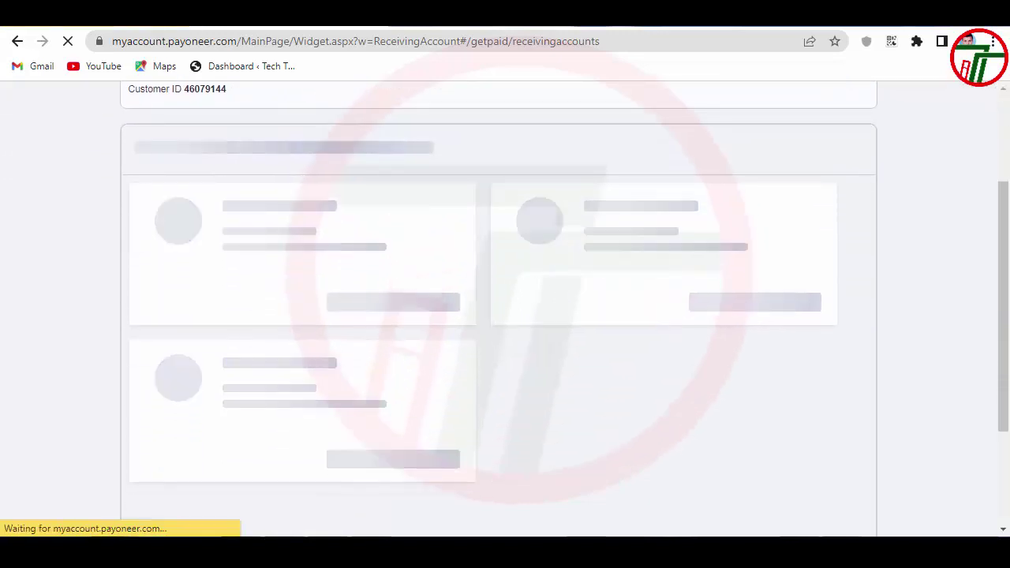
scroll(288, 357, down, 2)
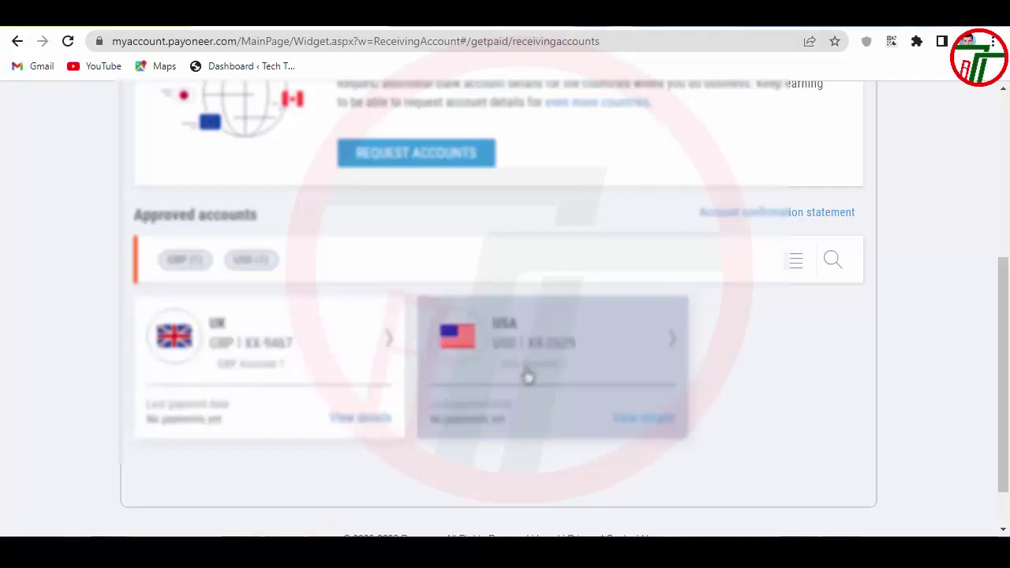
click(527, 374)
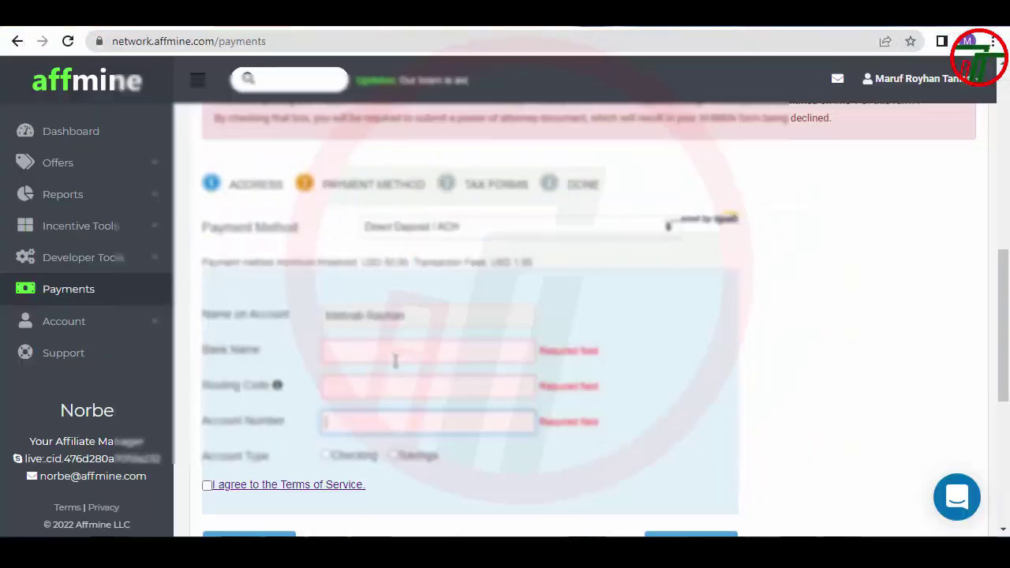
Paste bank name First Century Bank, routing code 061120084 and the account number
click(394, 356)
text(First Century Bank)
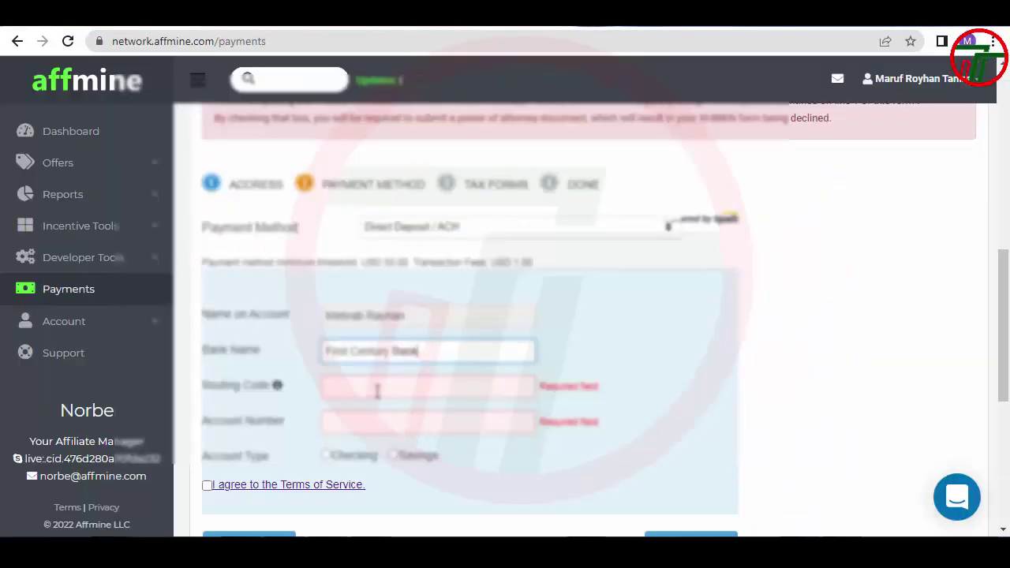
click(376, 387)
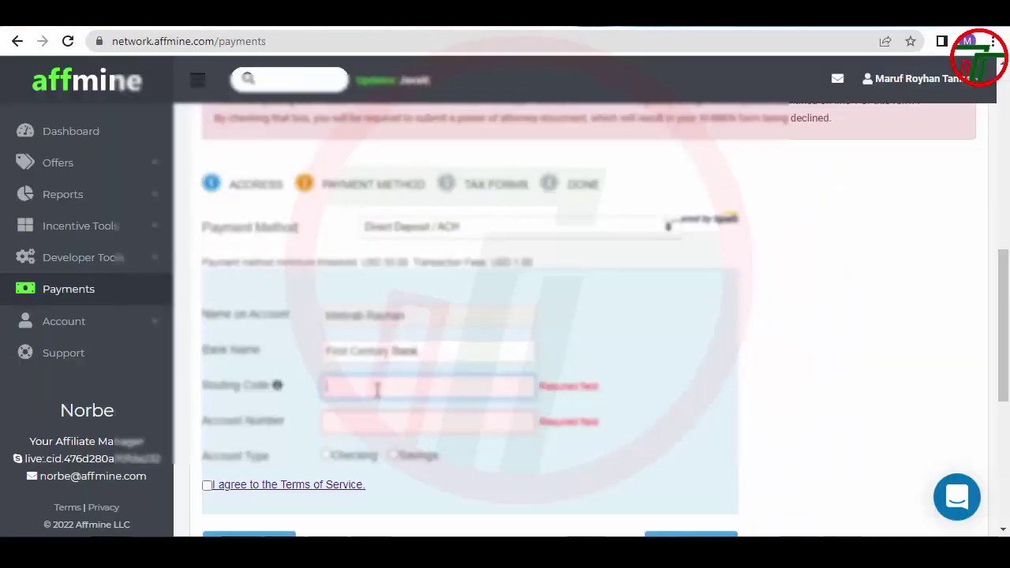
text(061120084)
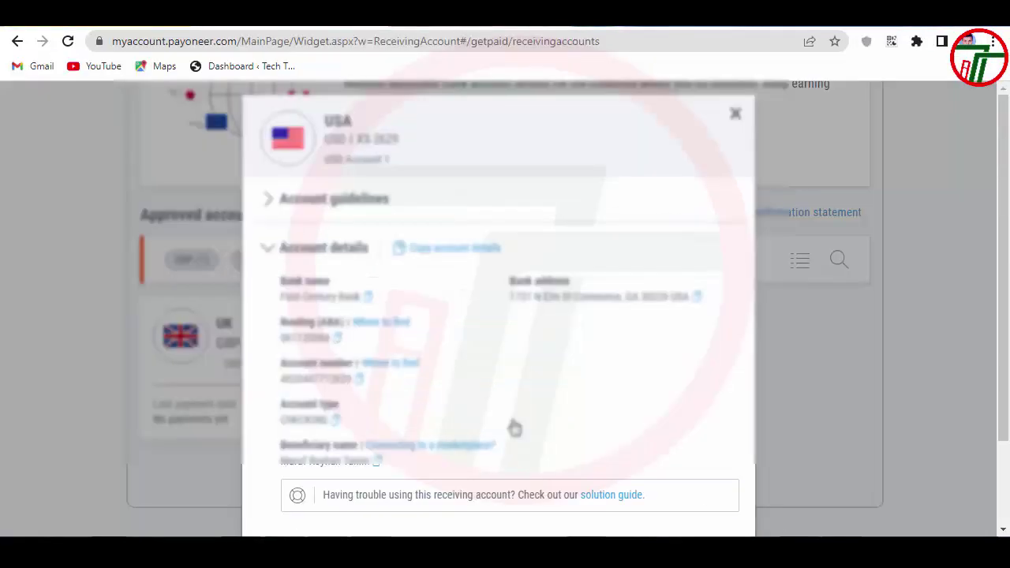
click(363, 380)
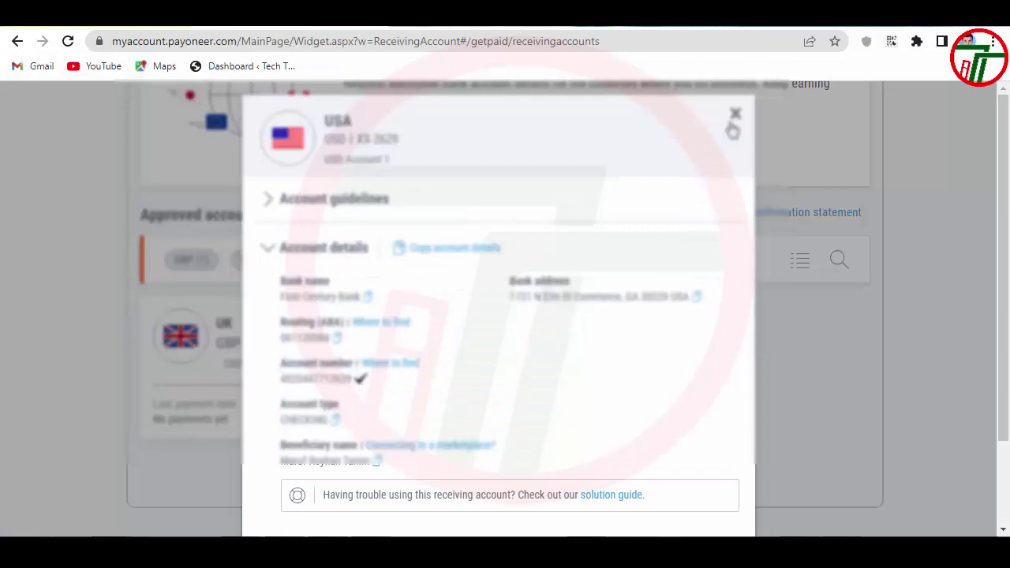
click(733, 124)
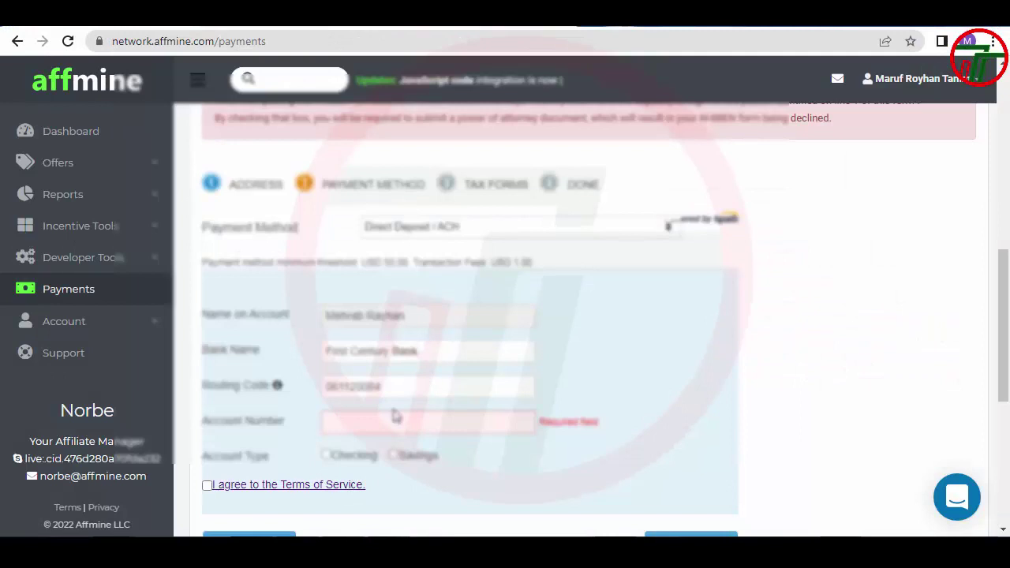
click(385, 420)
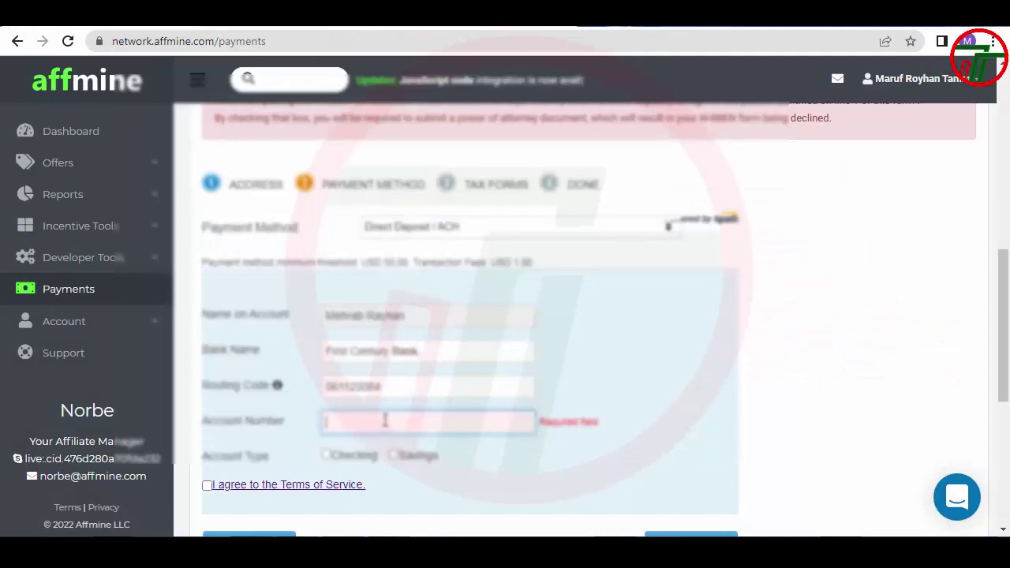
key(ctrl+v)
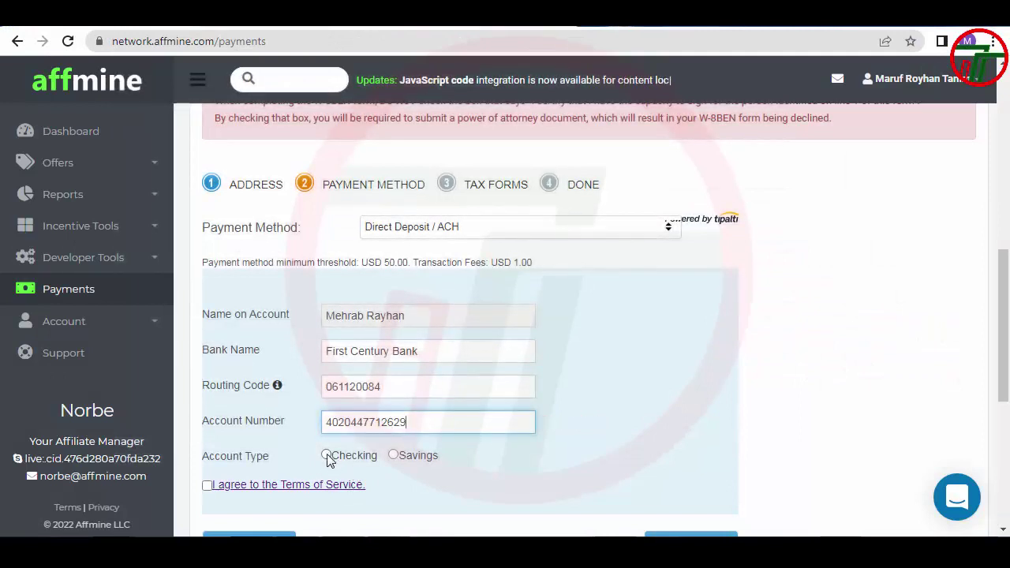
Choose the Checking account type, accept the Terms of Service, and submit the bank details
click(327, 455)
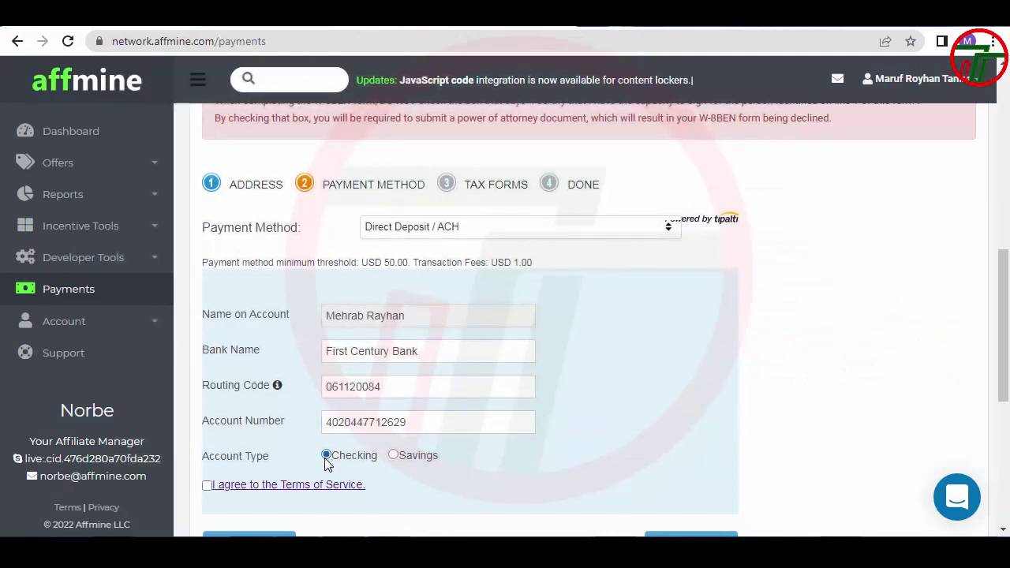
click(207, 485)
scroll(394, 354, down, 3)
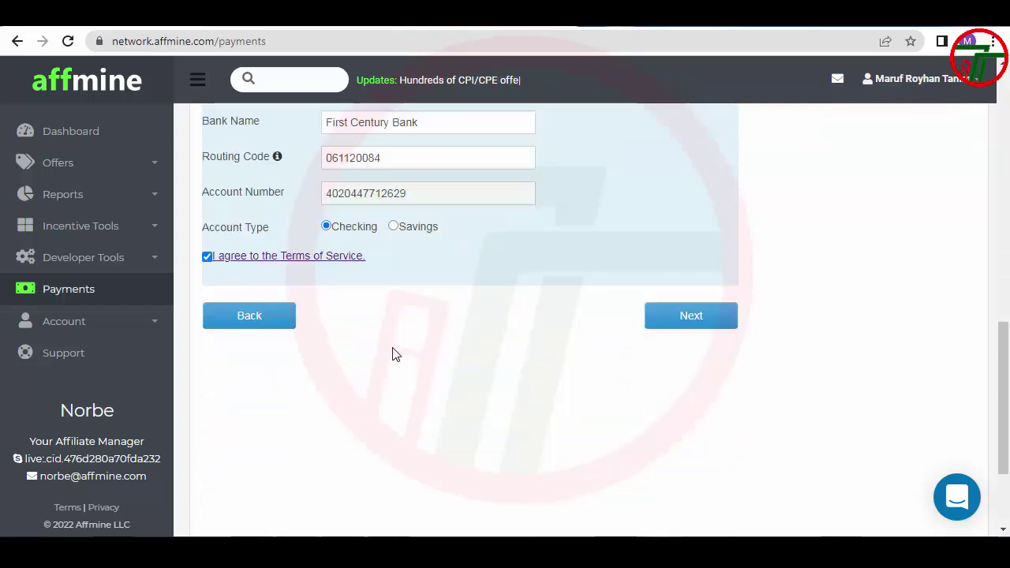
click(698, 309)
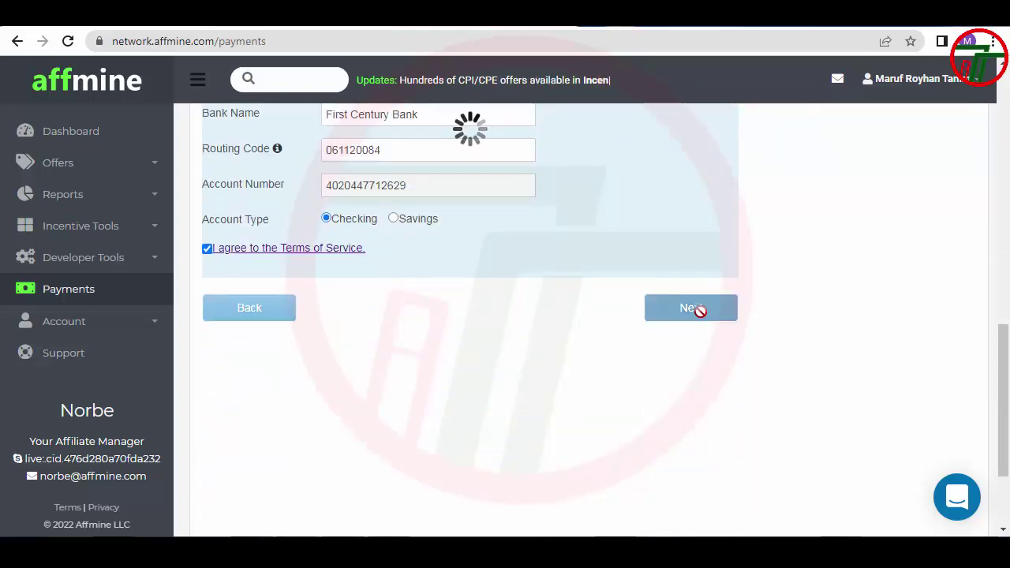
Start the W-8BEN form, tick the Certificate of No U.S. Activities, then return to tax form choice
scroll(296, 156, up, 3)
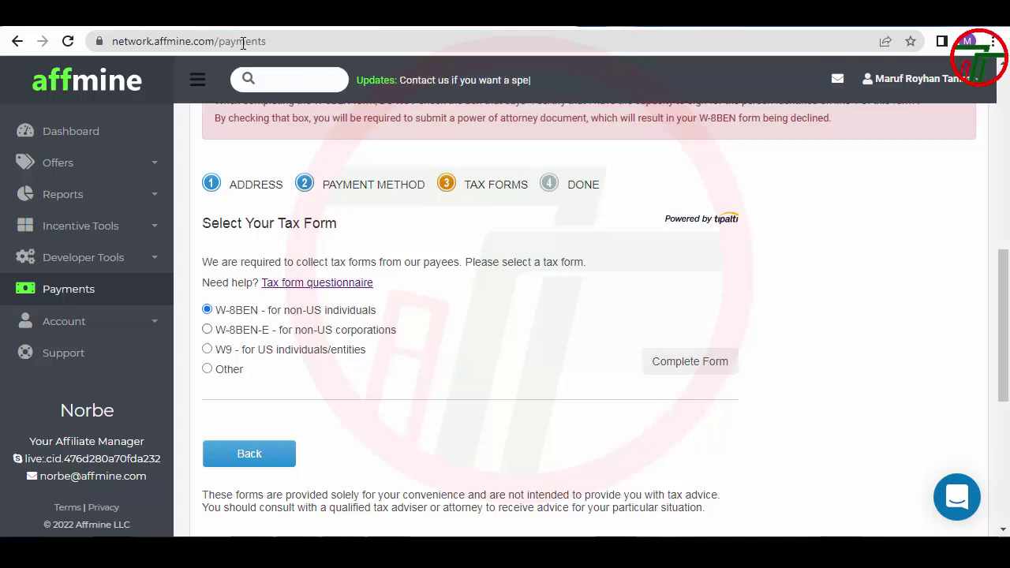
click(692, 365)
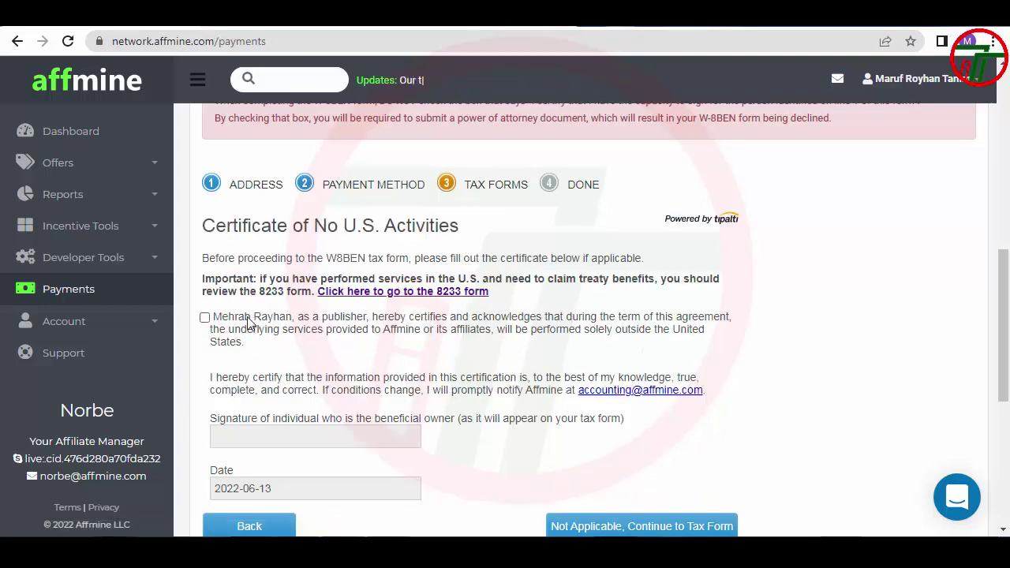
click(205, 317)
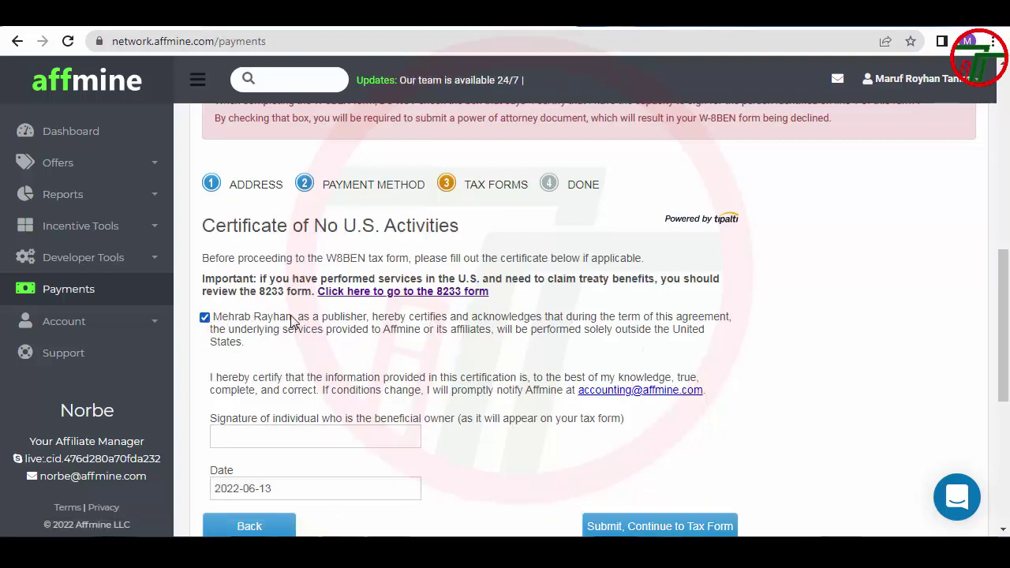
drag(291, 318, 228, 328)
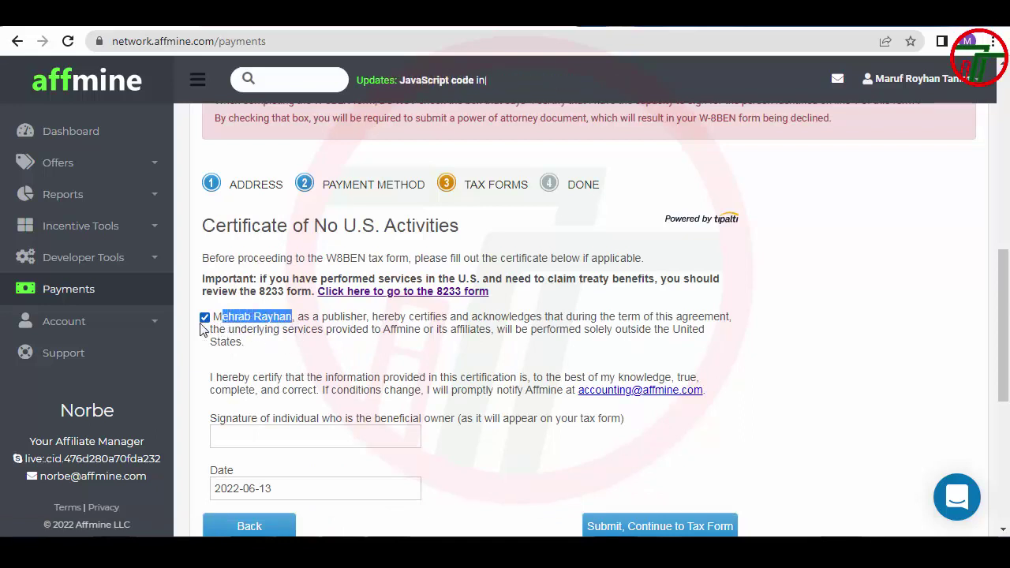
click(244, 453)
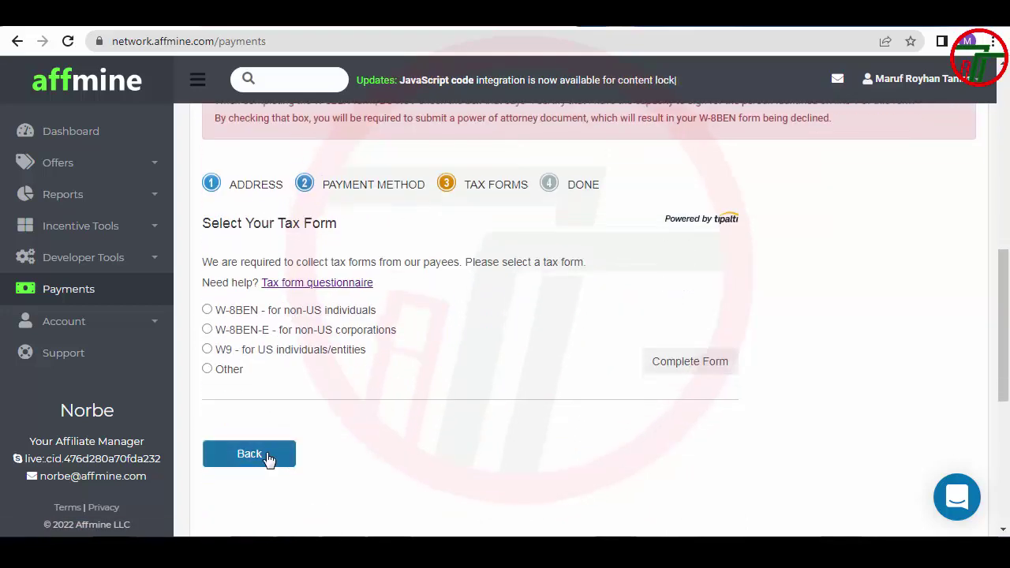
Check the first name saved in the account profile, then return to the contact address step
click(267, 453)
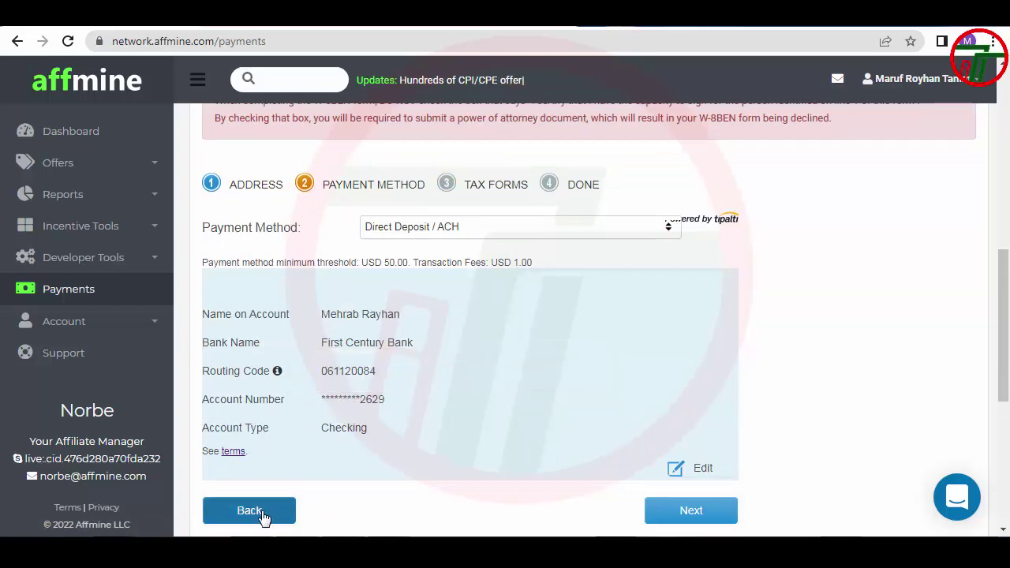
click(686, 469)
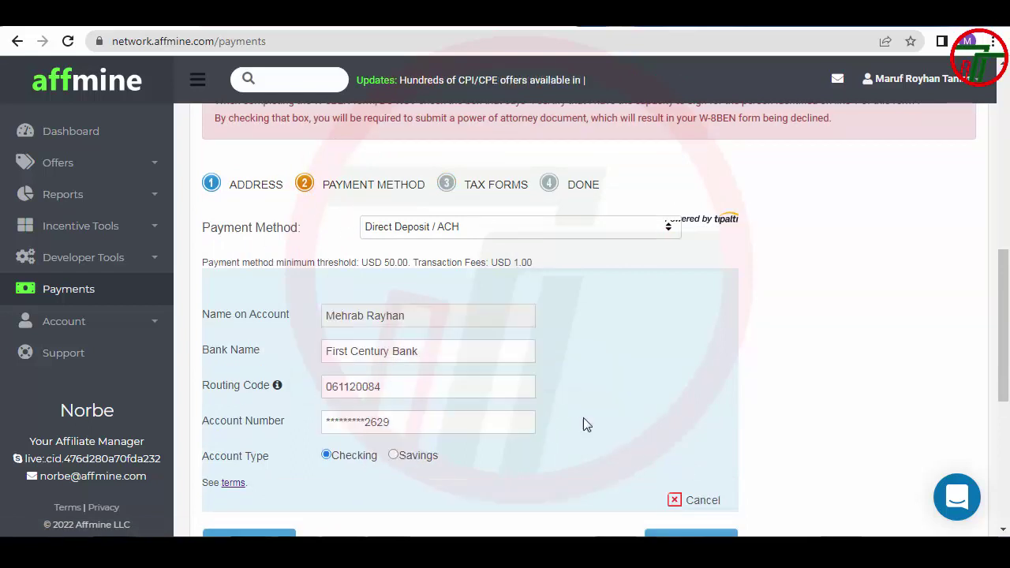
click(426, 314)
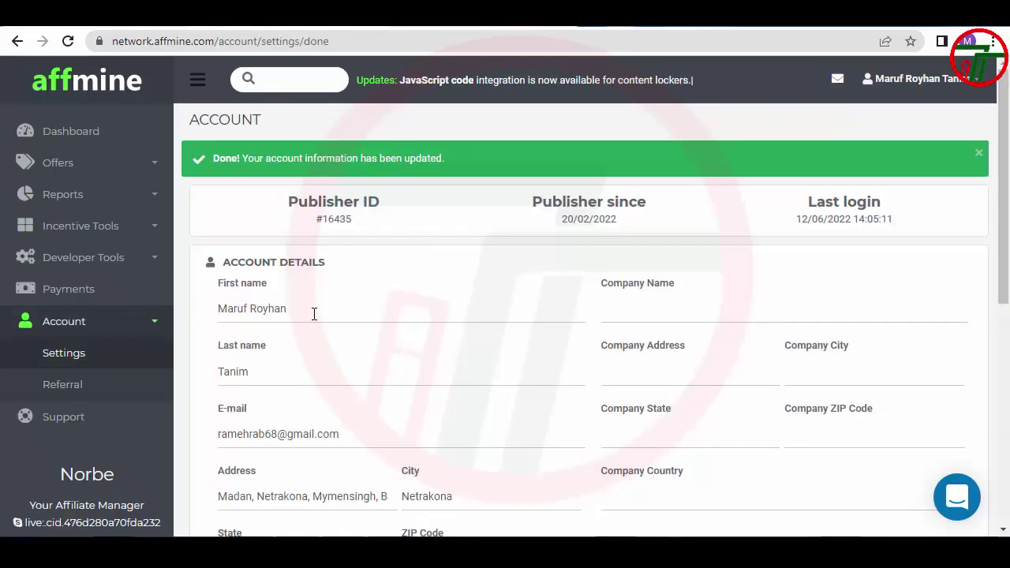
click(313, 311)
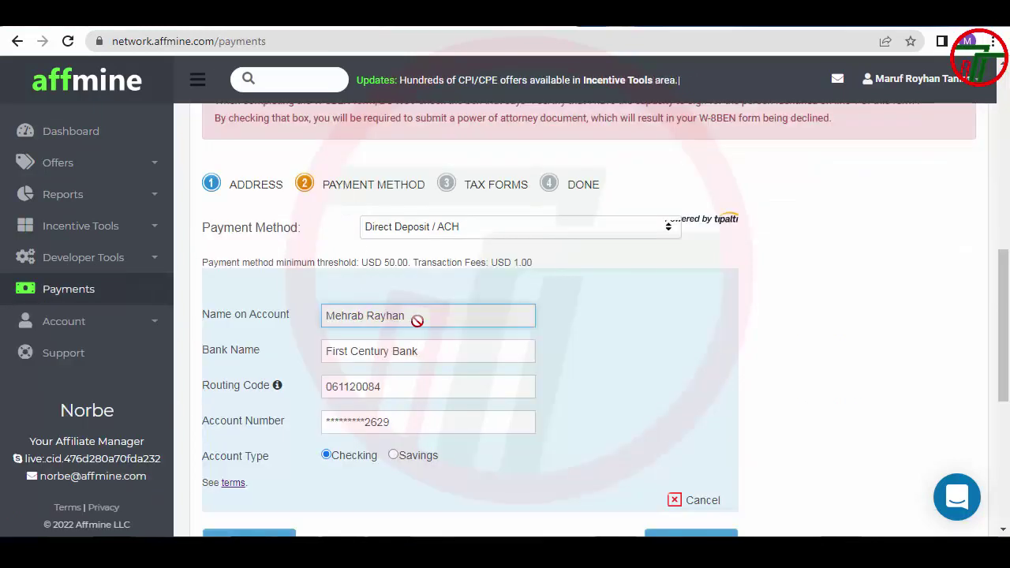
scroll(302, 390, down, 2)
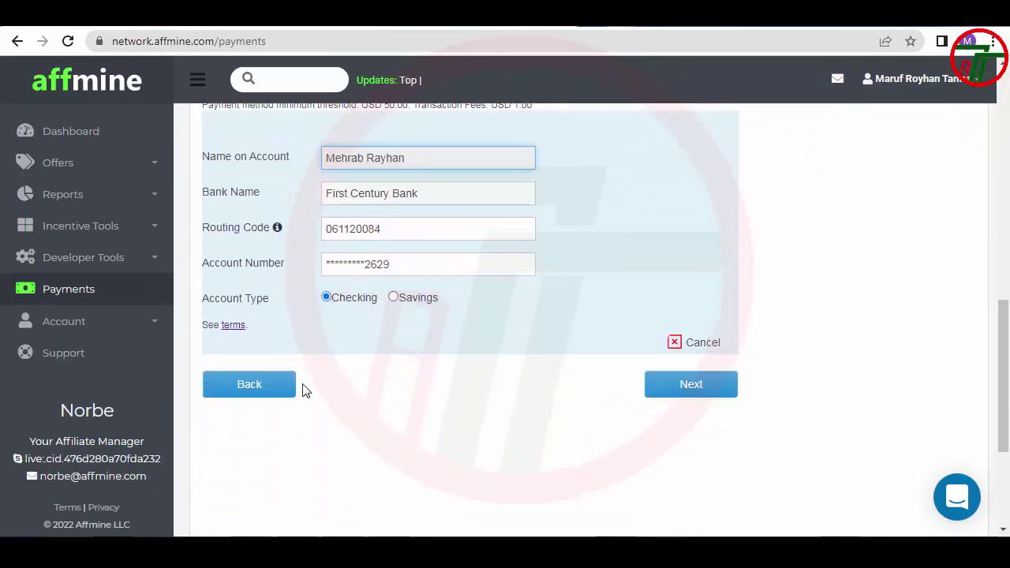
click(250, 392)
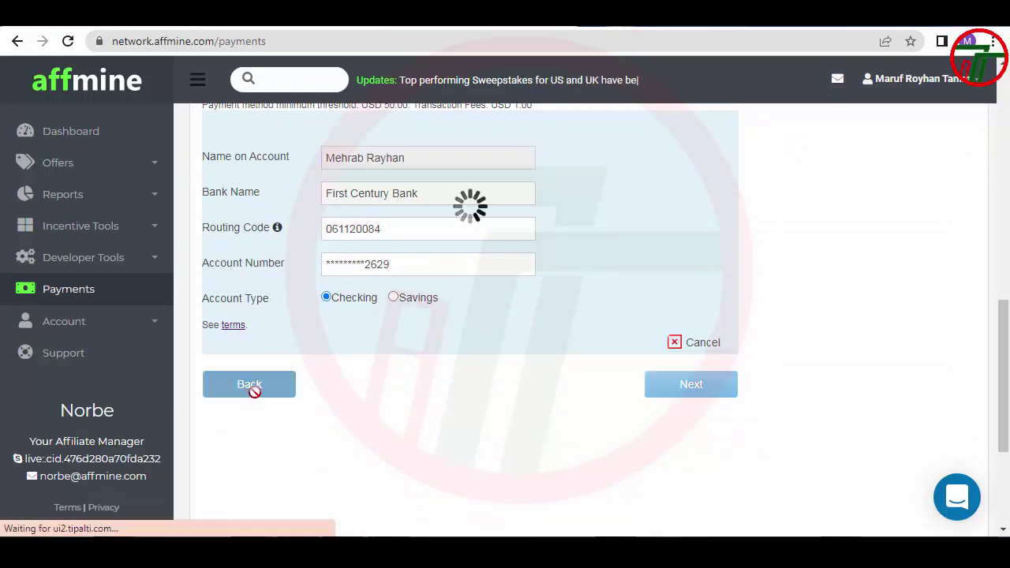
scroll(359, 196, down, 1)
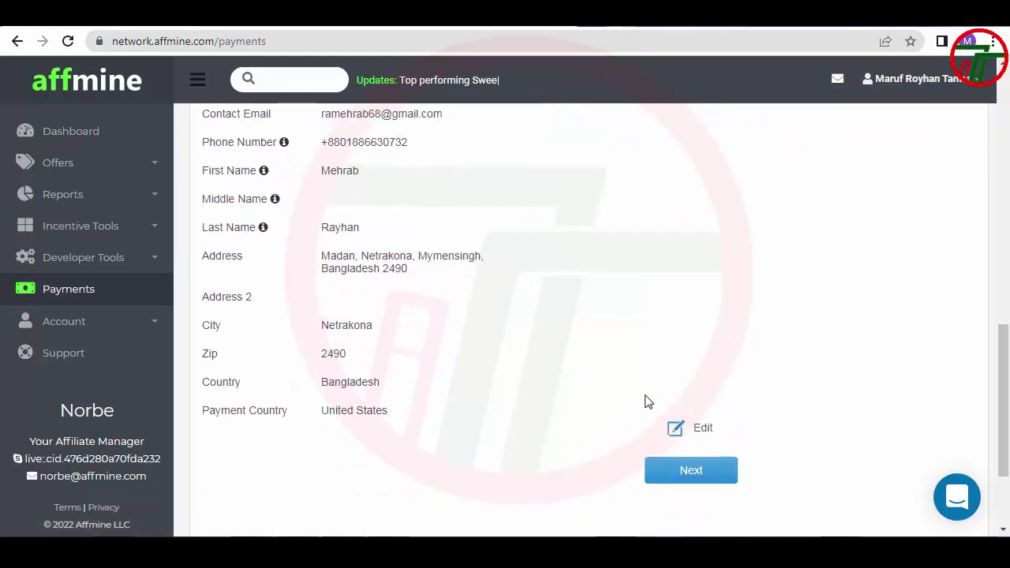
Replace the contact's first and last names with the profile's names and accept the unverified address
click(675, 426)
scroll(444, 251, up, 2)
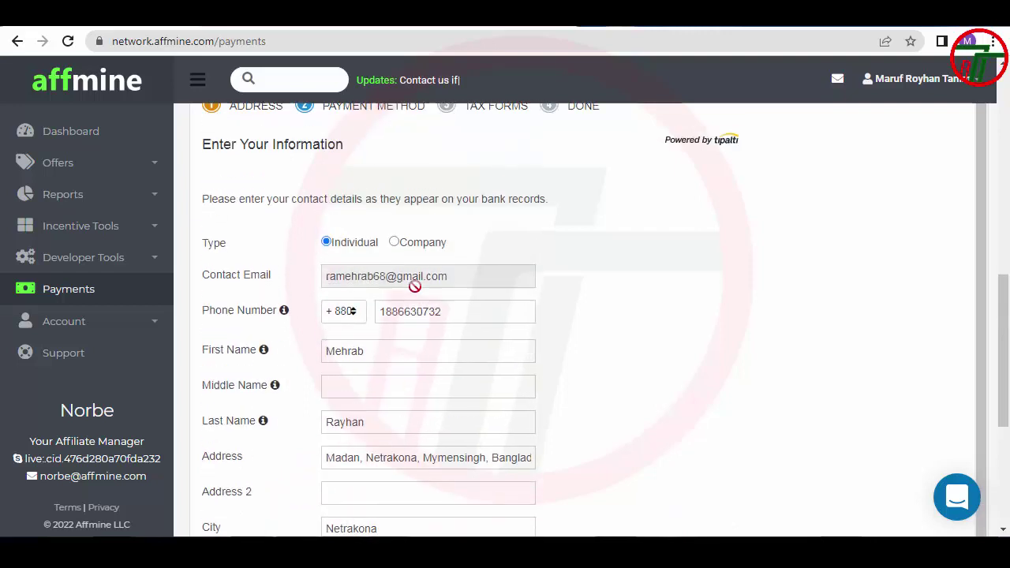
double_click(371, 351)
scroll(297, 354, down, 1)
text(Maruf Royhan)
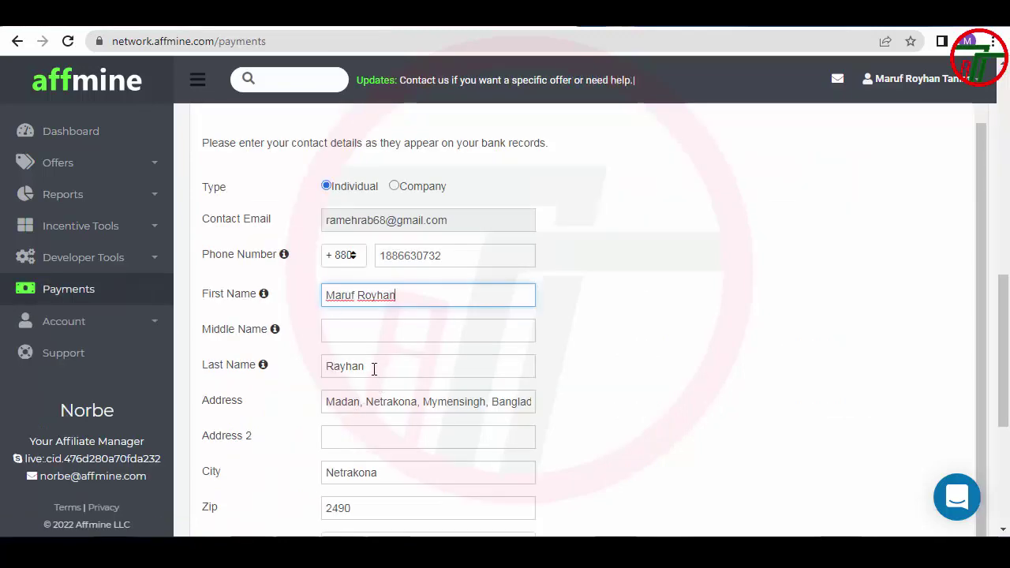
double_click(374, 368)
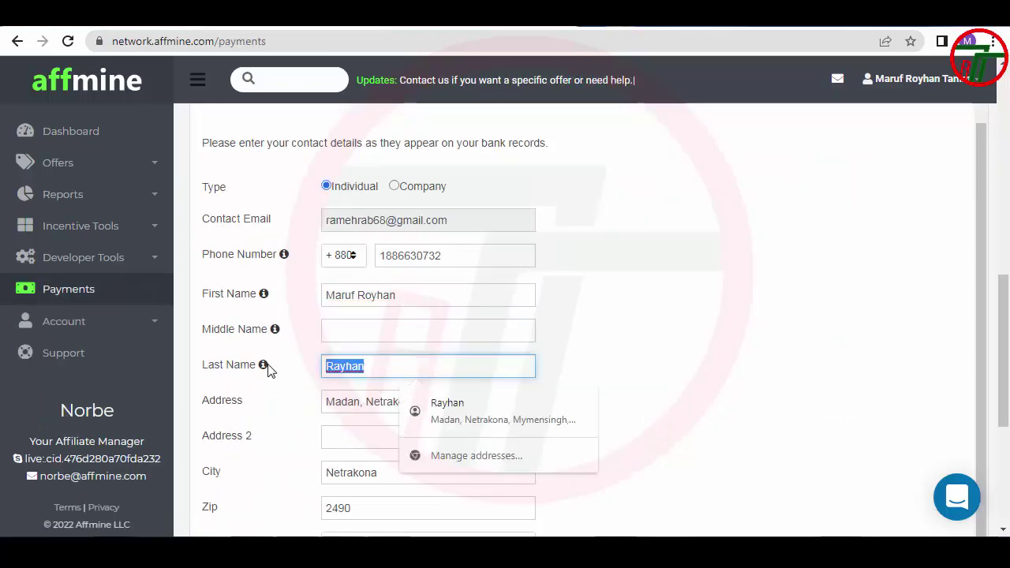
text(Tanim)
scroll(720, 326, down, 3)
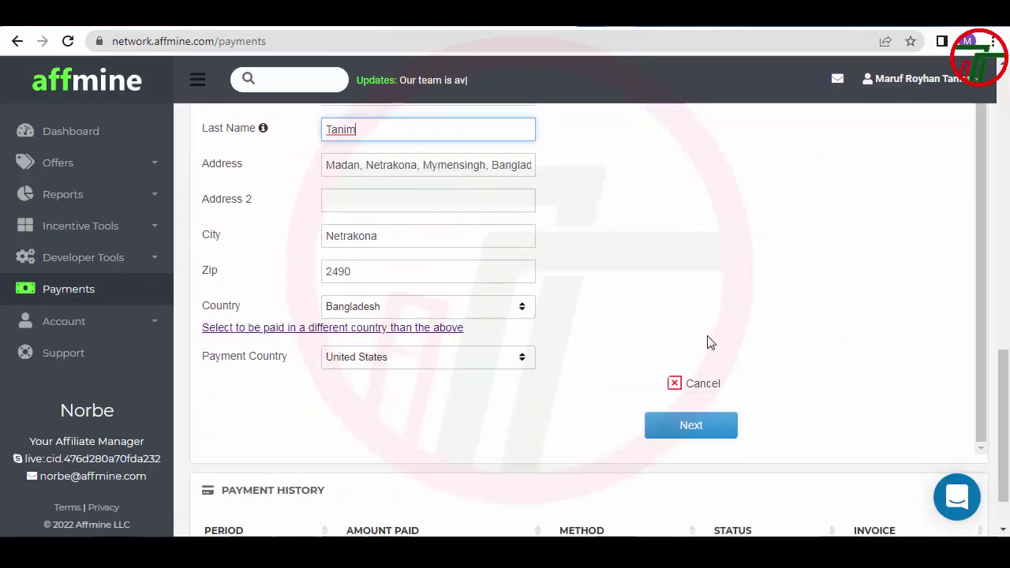
click(692, 422)
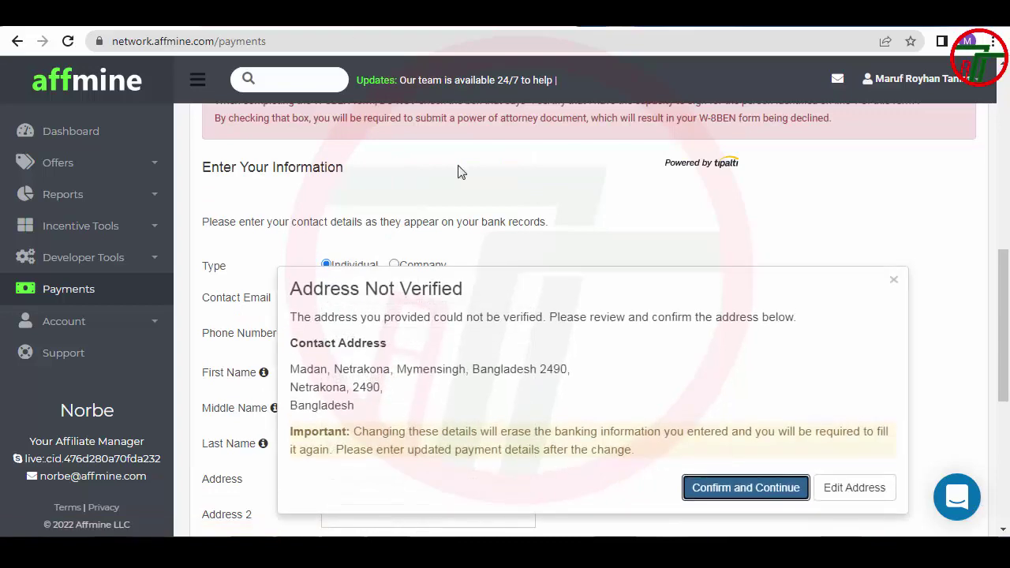
click(695, 495)
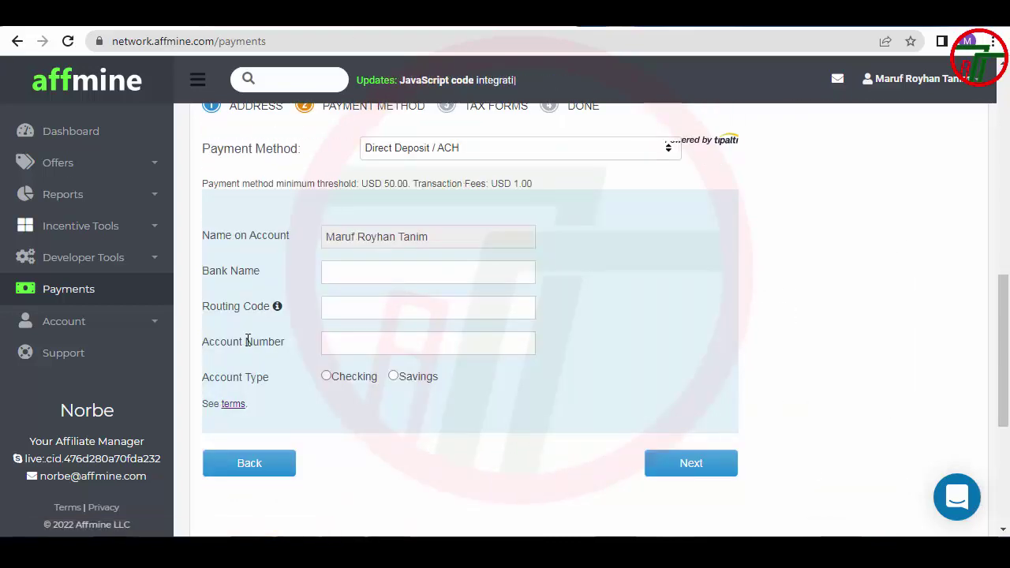
Leave Bank Name and Routing Code blank and switch to the other Chrome profile's Payoneer sign-in
click(409, 273)
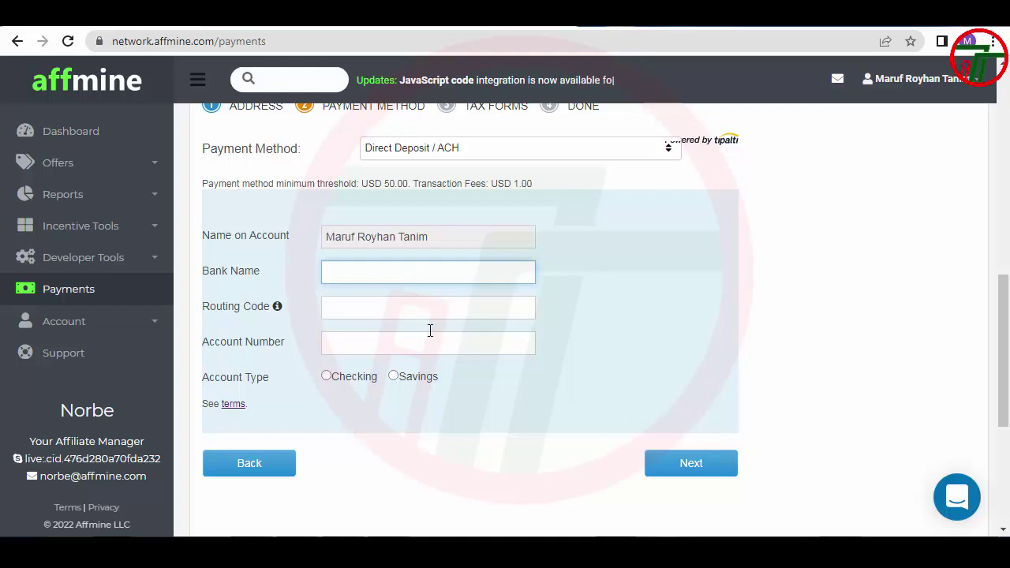
click(372, 309)
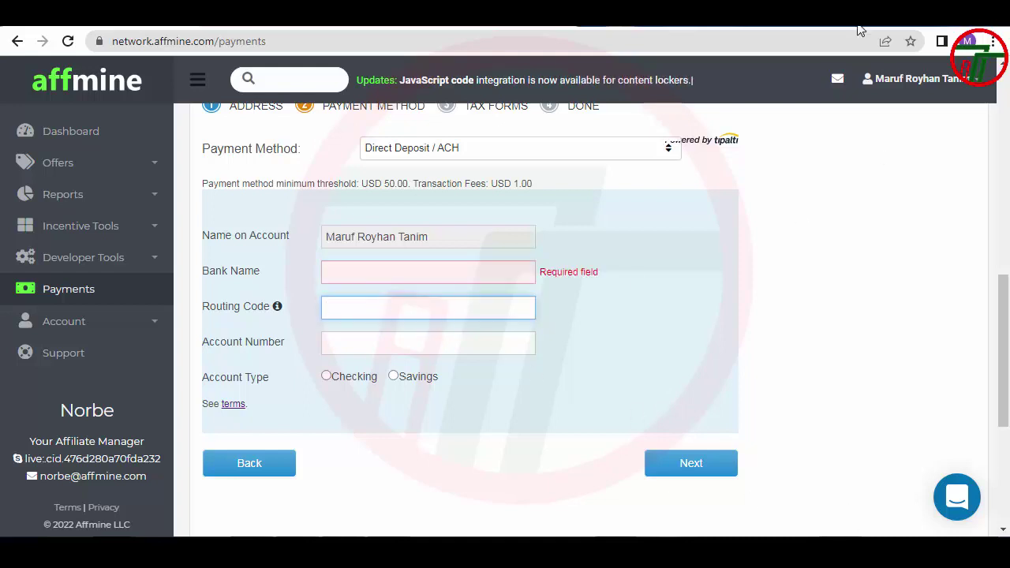
click(967, 41)
scroll(841, 426, down, 5)
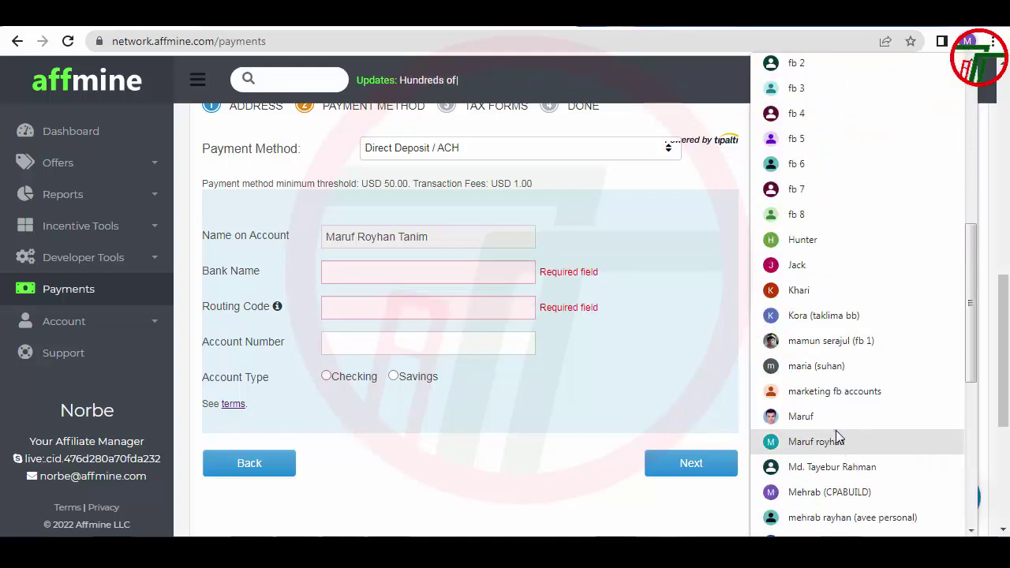
click(818, 417)
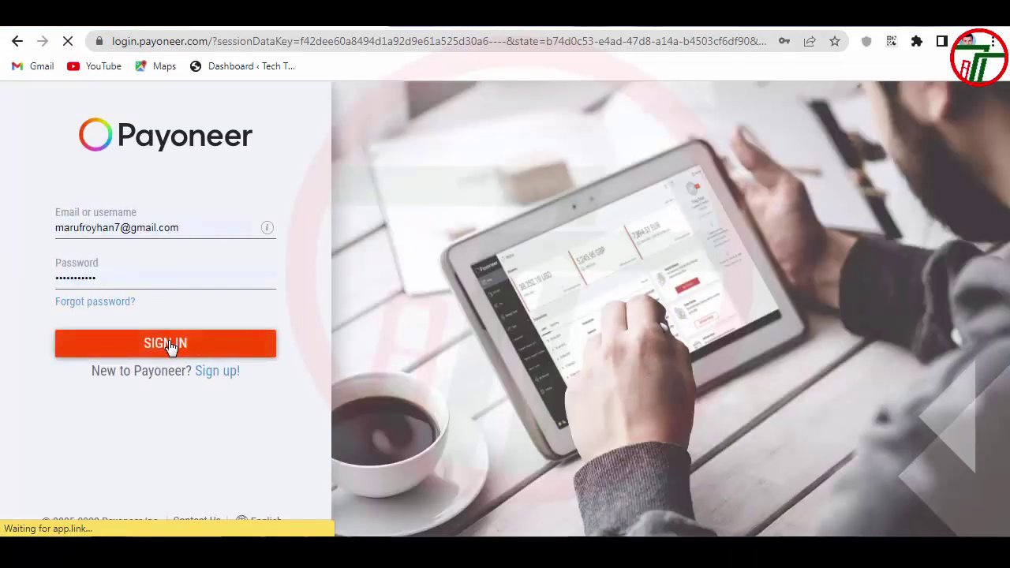
Sign in to Payoneer and open Receive > Global Payment Service to view the approved accounts
click(170, 343)
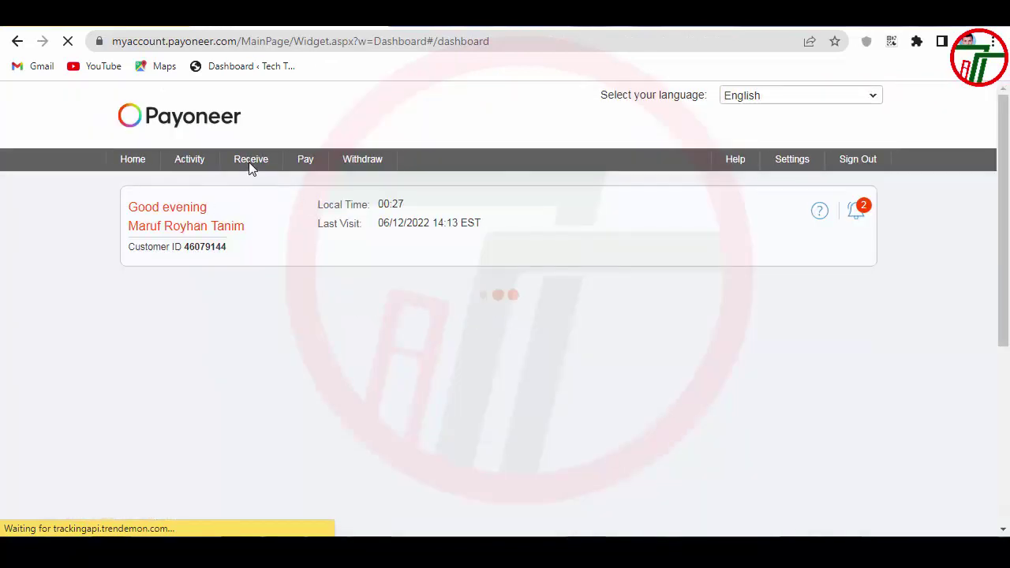
mouse_move(252, 167)
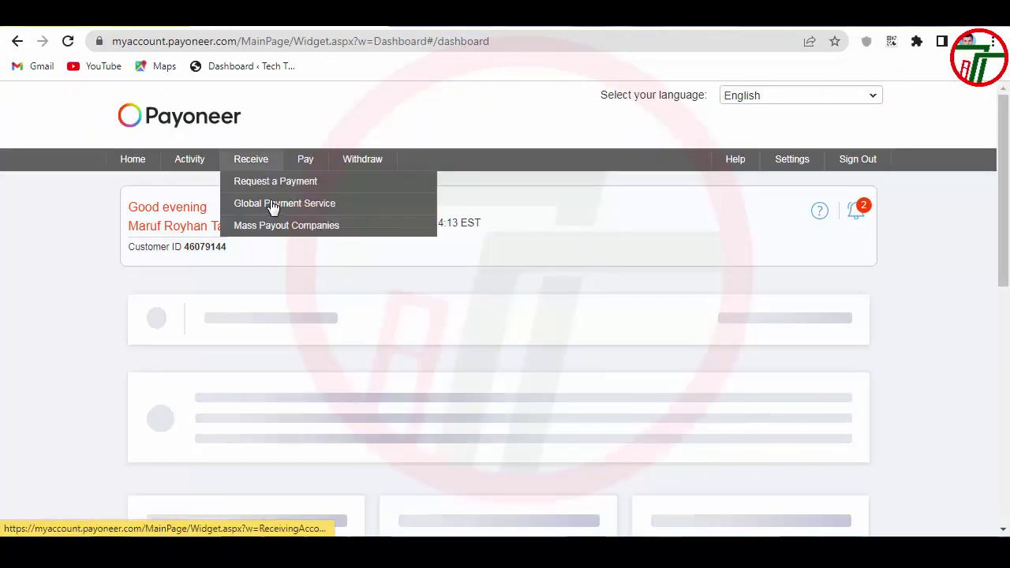
click(272, 206)
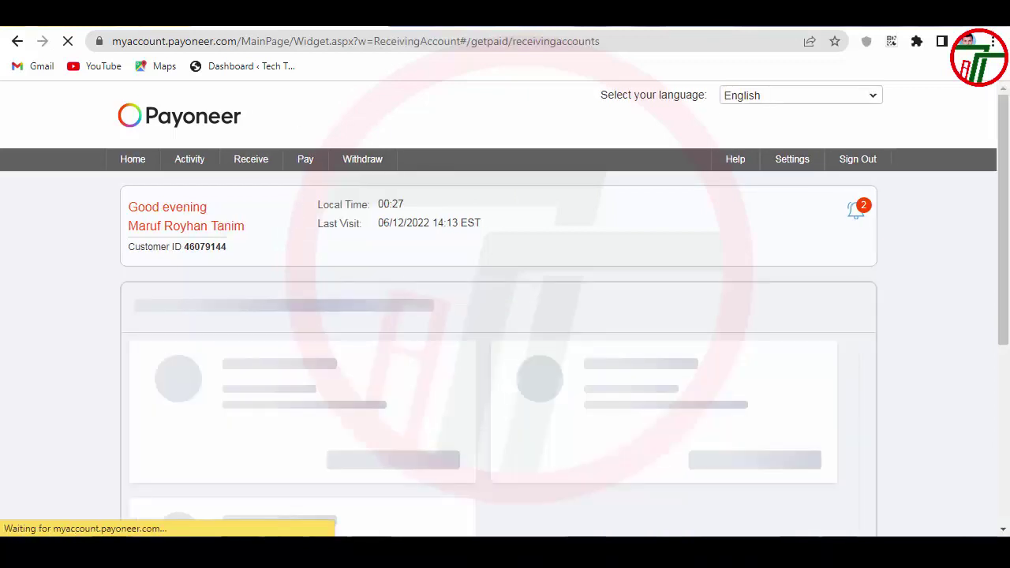
scroll(396, 236, down, 2)
scroll(396, 237, down, 2)
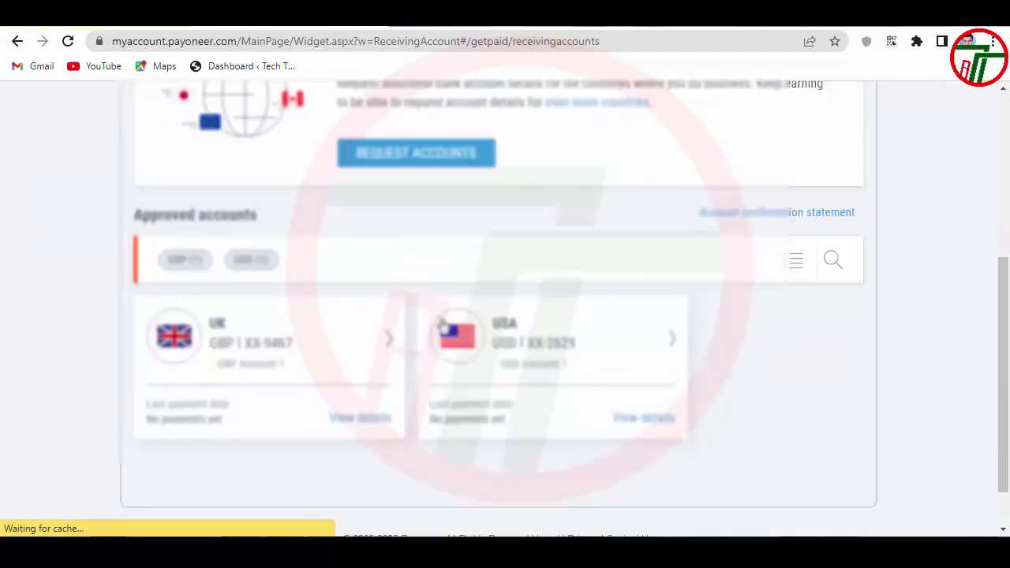
Paste the Payoneer USA routing number 061120084 into both Bank Name and Routing Code
click(478, 349)
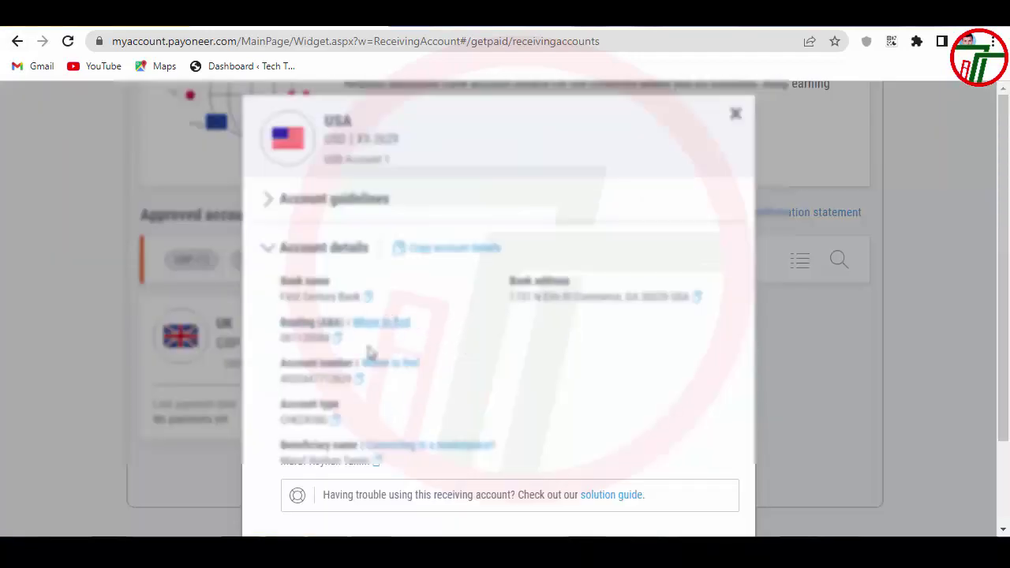
click(337, 338)
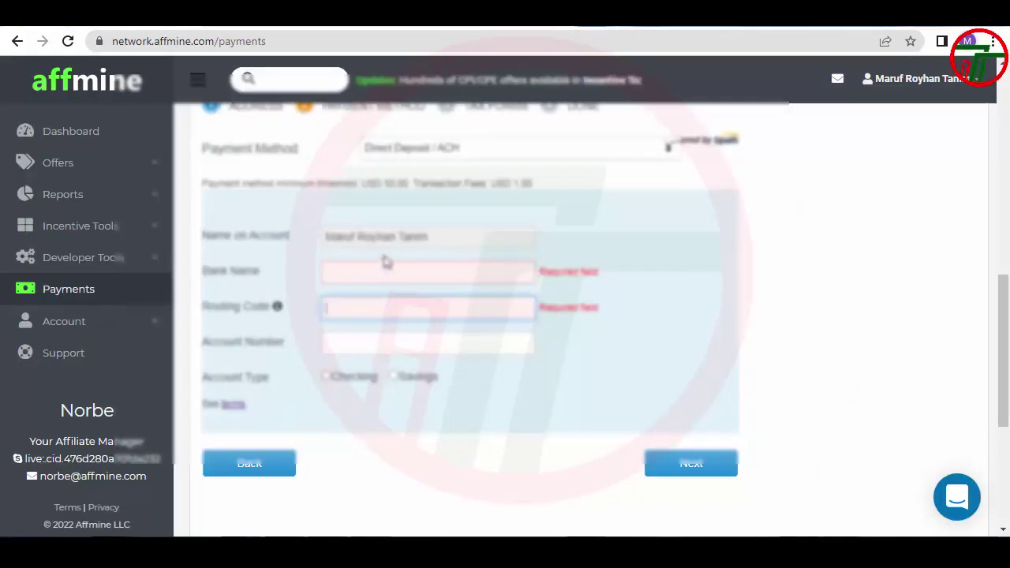
click(386, 265)
key(ctrl+v)
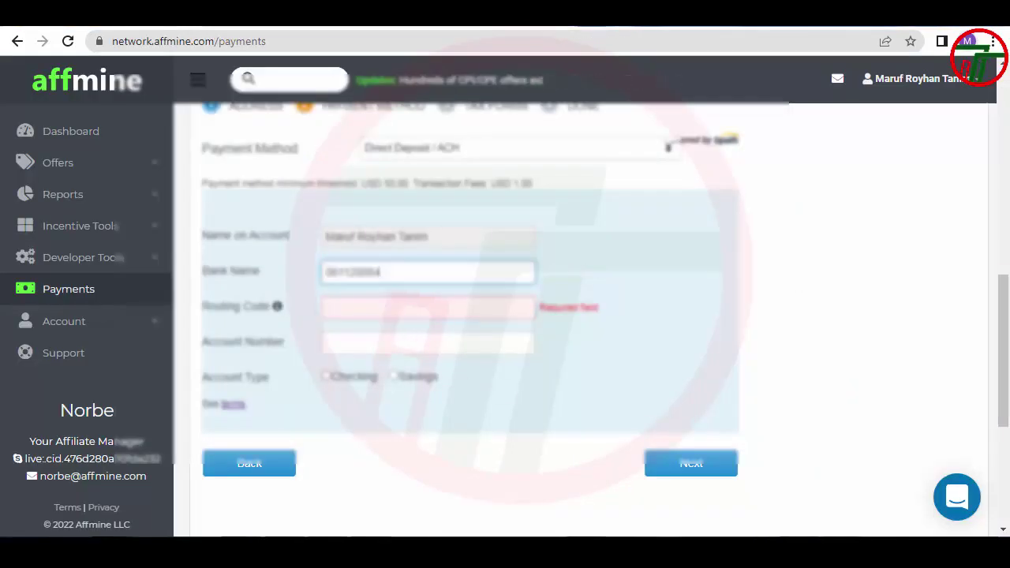
click(858, 511)
click(338, 339)
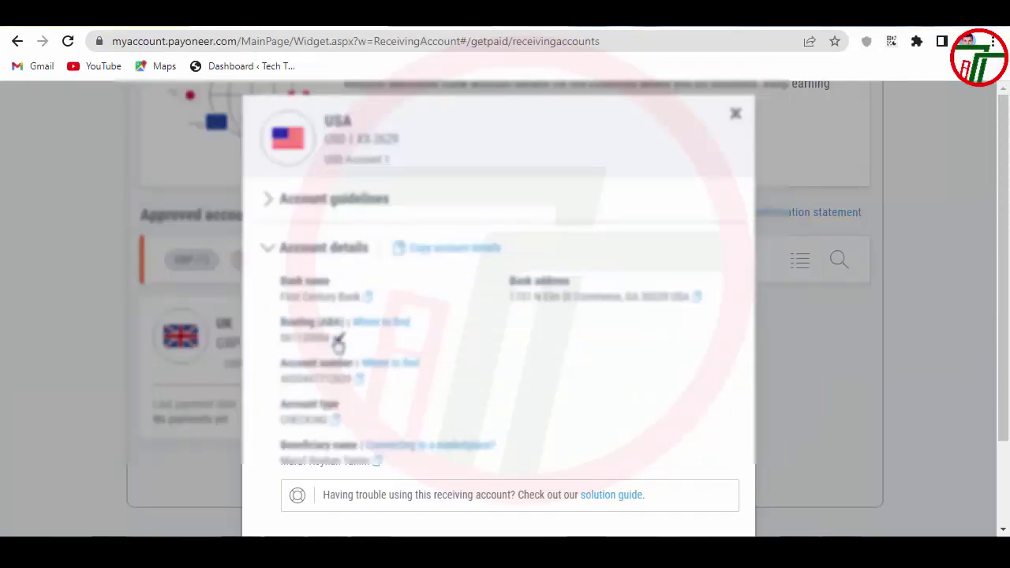
key(alt+Tab)
click(361, 307)
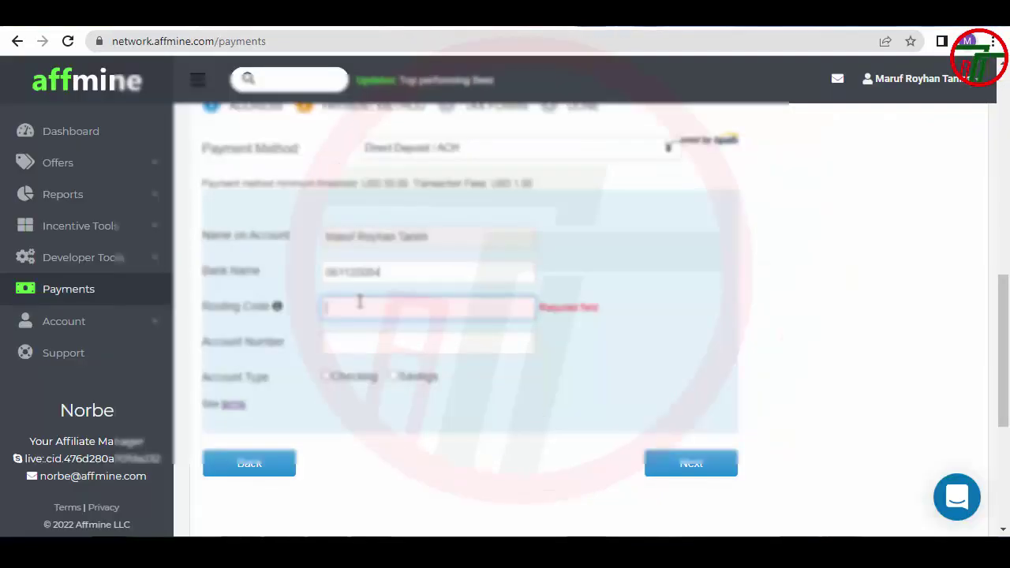
key(ctrl+v)
Paste the USA account number into Account Number and set account type to Checking
mouse_move(907, 535)
click(907, 474)
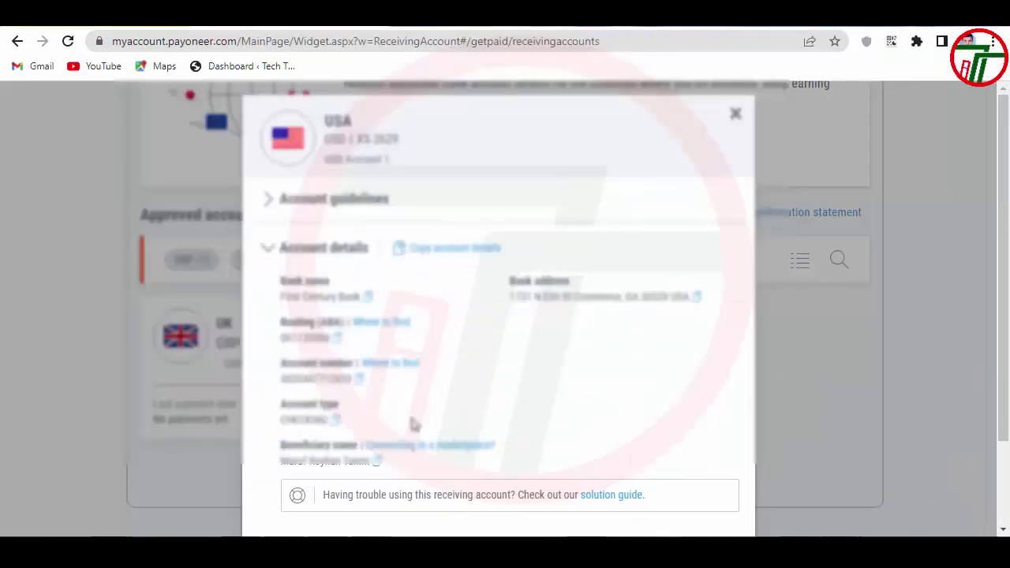
click(359, 379)
key(alt+Tab)
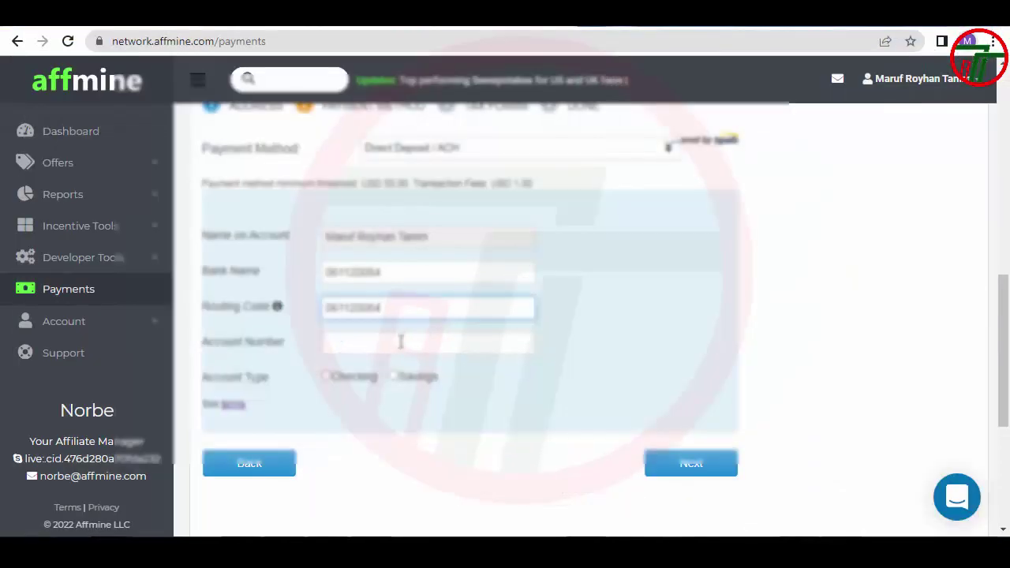
click(404, 340)
key(ctrl+v)
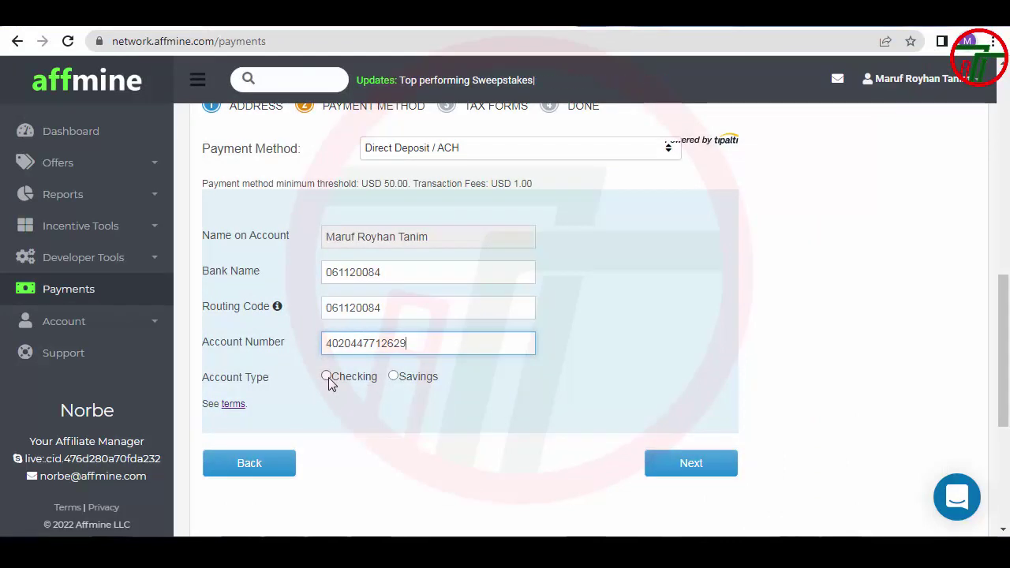
click(326, 376)
Choose the W-8BEN tax form for non-US individuals and start completing it
click(690, 474)
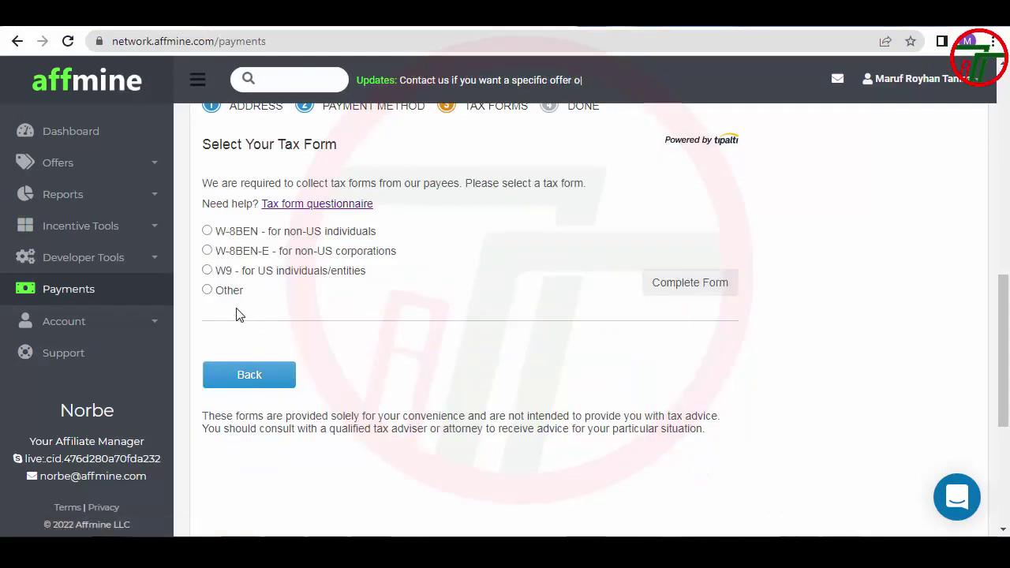
click(207, 231)
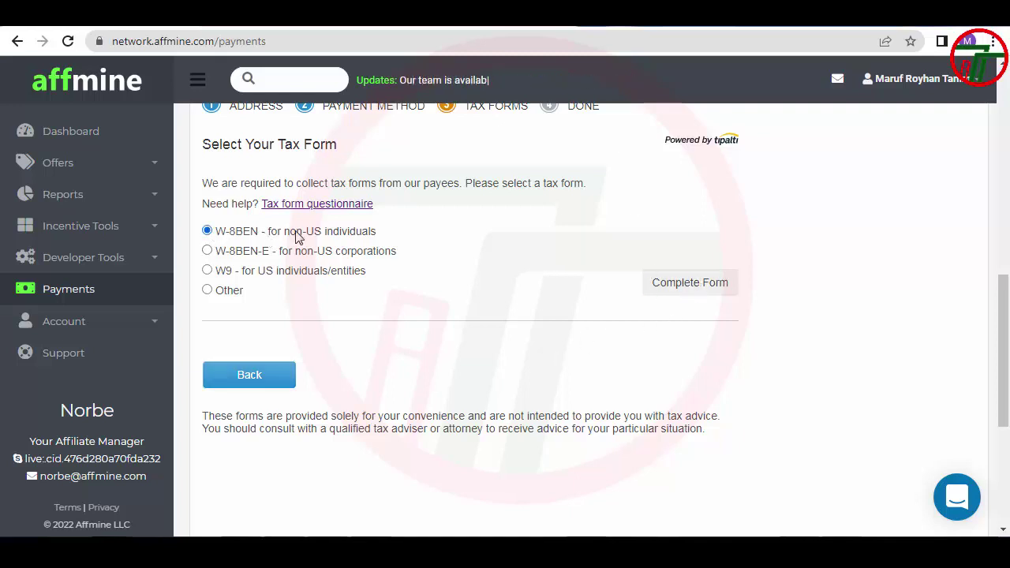
click(714, 295)
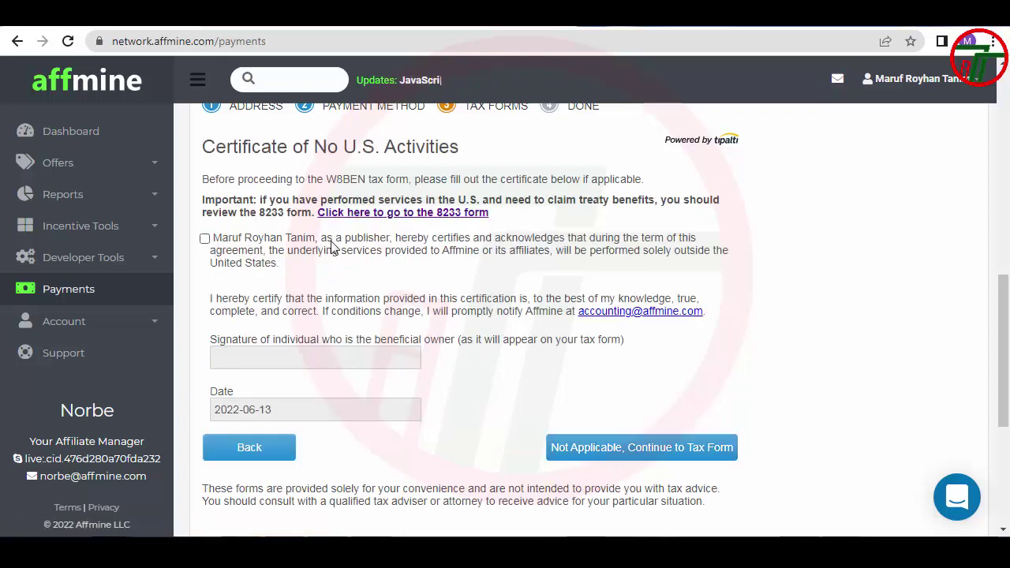
Tick the Certificate of No U.S. Activities, sign with the copied full name, and submit
drag(318, 244, 218, 248)
click(314, 247)
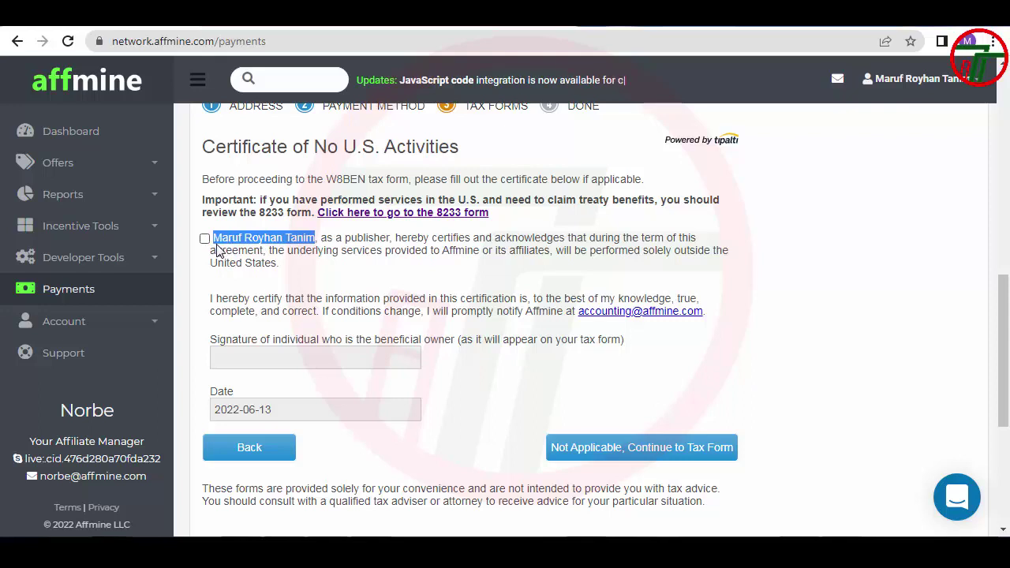
click(204, 239)
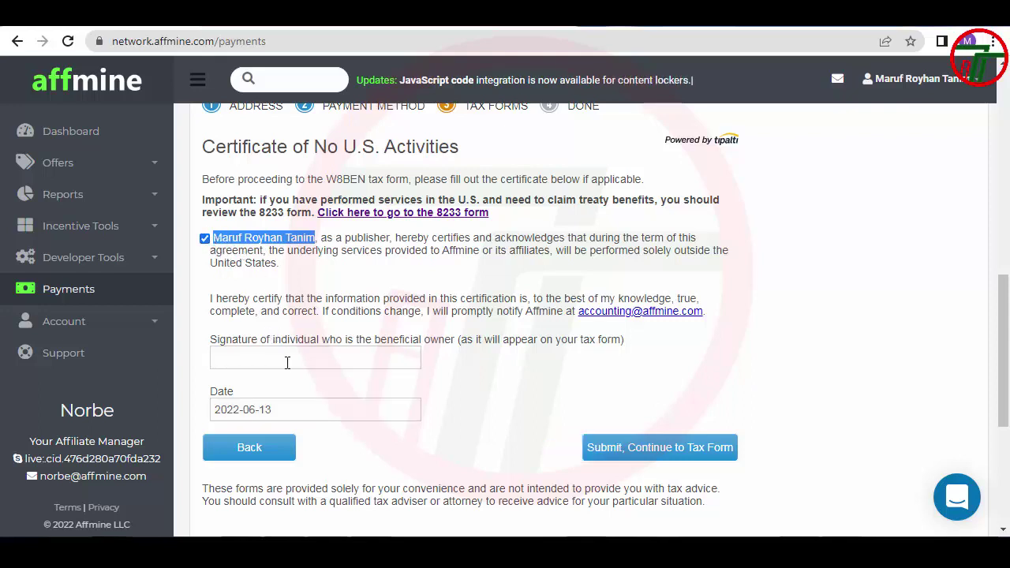
click(286, 360)
key(ctrl+v)
click(665, 456)
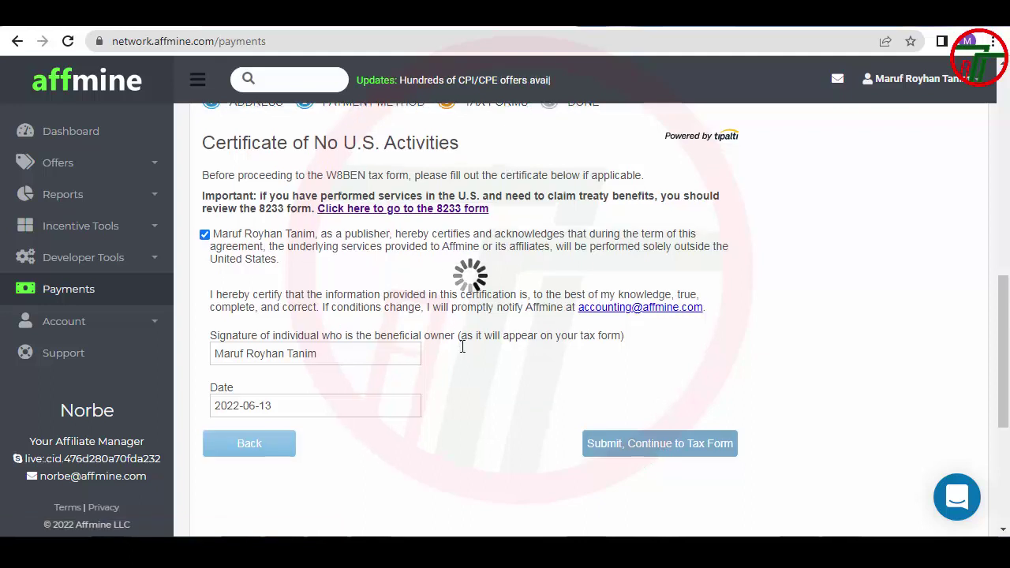
Fill in the beneficial owner's name and set country of citizenship to Bangladesh
click(392, 221)
key(ctrl+v)
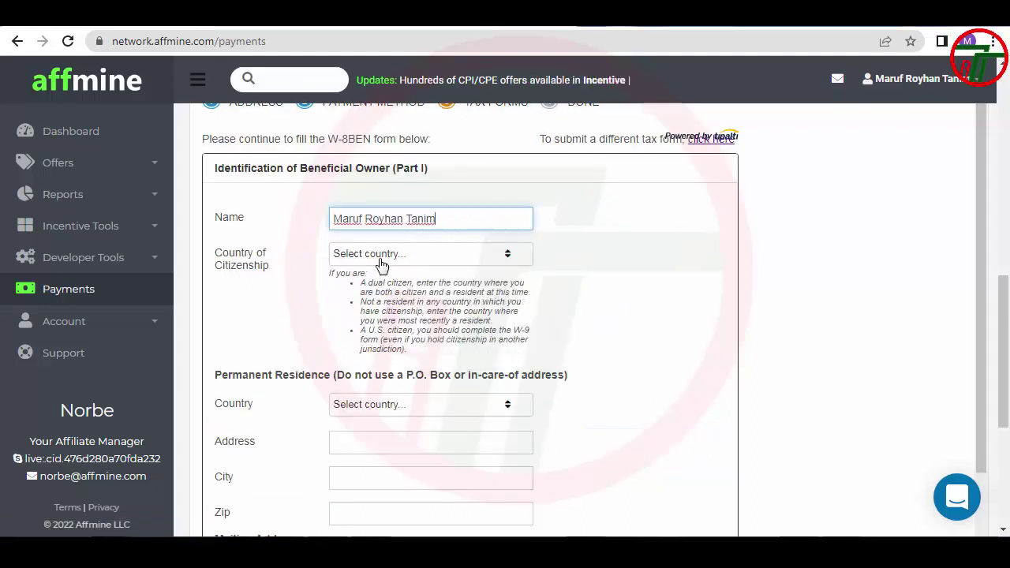
click(380, 266)
click(410, 254)
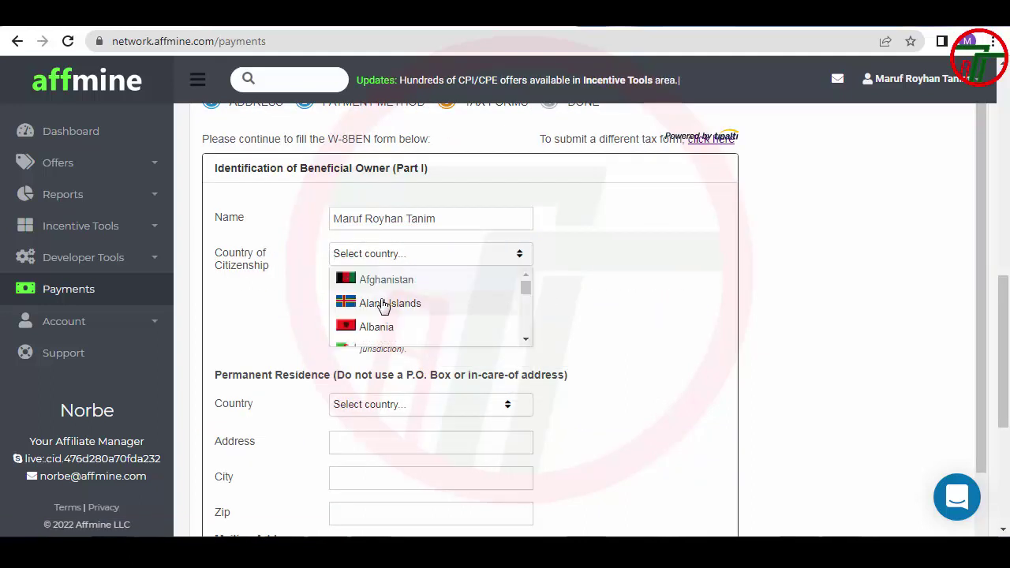
scroll(385, 306, down, 4)
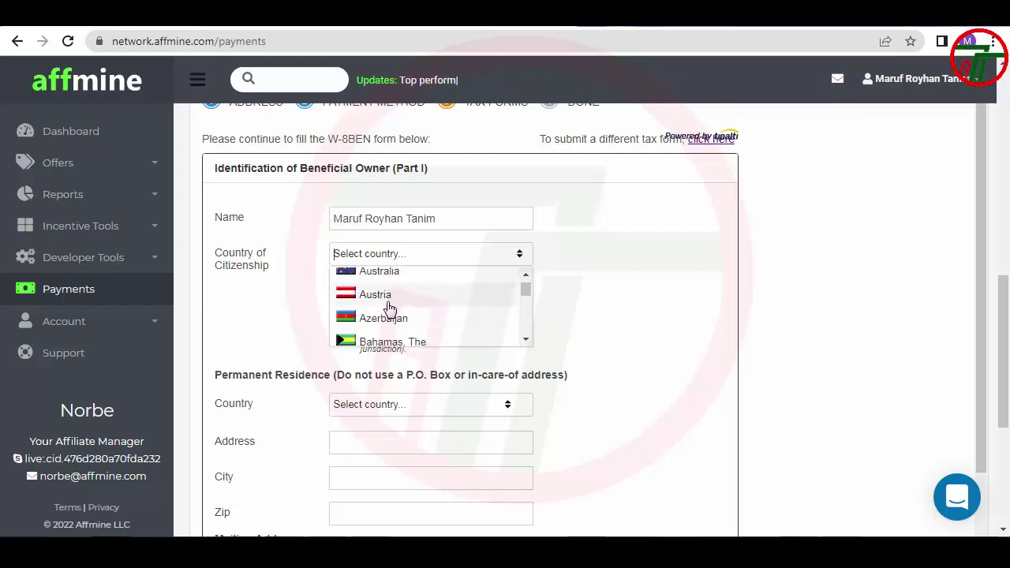
scroll(388, 309, down, 1)
click(385, 311)
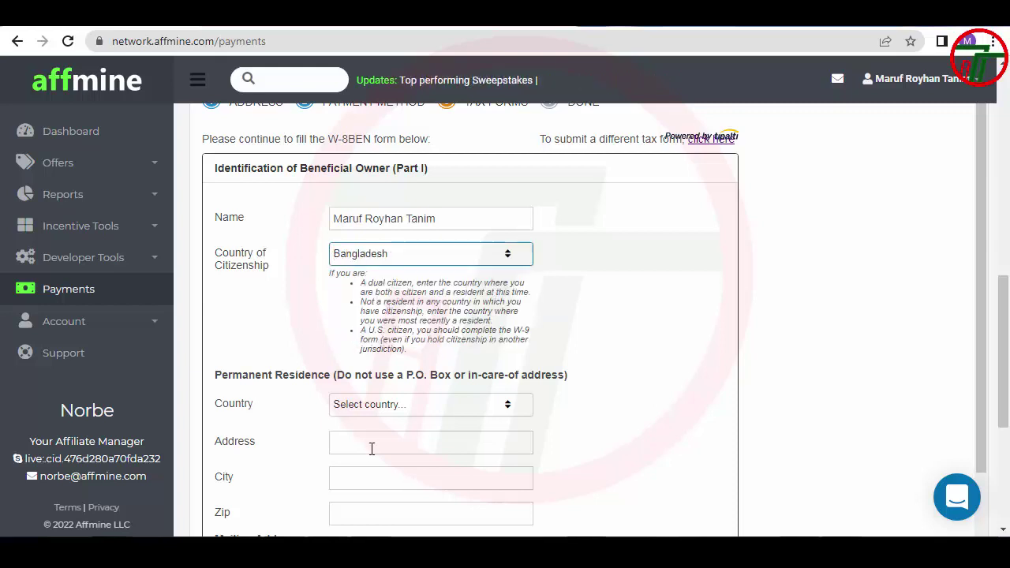
Set permanent residence to Bangladesh and fill its address from a saved suggestion without the country
click(414, 398)
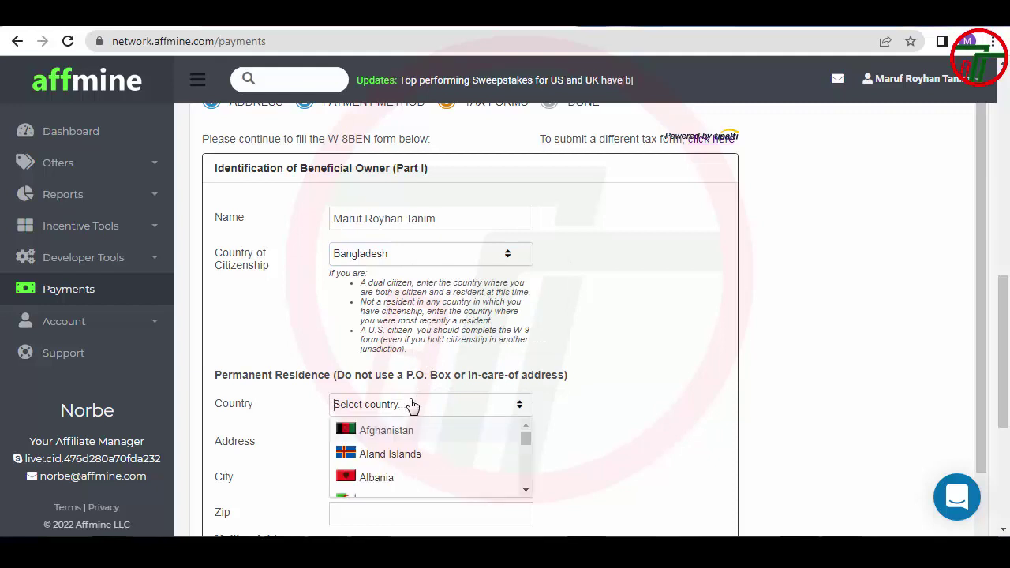
scroll(394, 457, down, 4)
scroll(392, 461, down, 2)
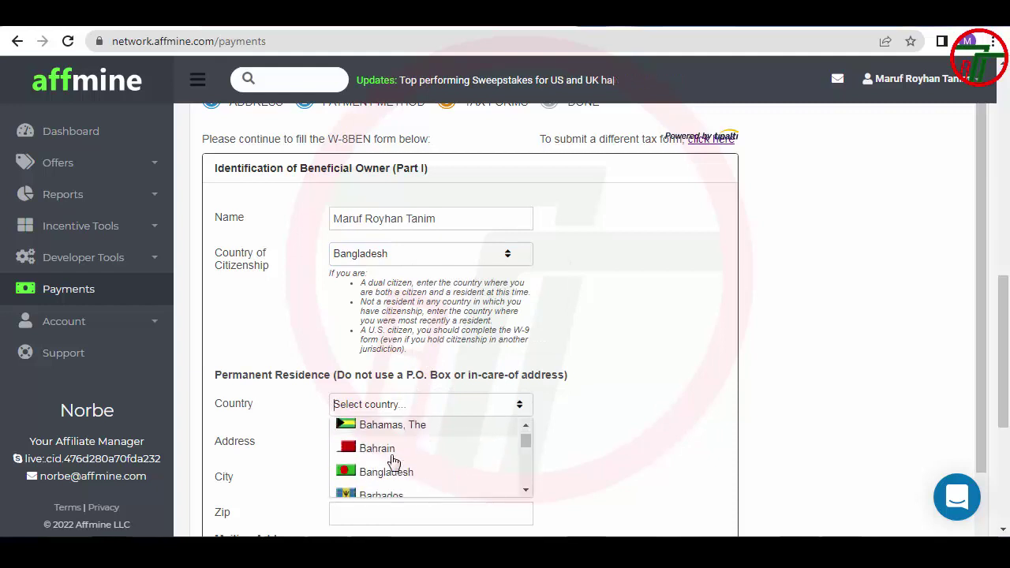
click(392, 460)
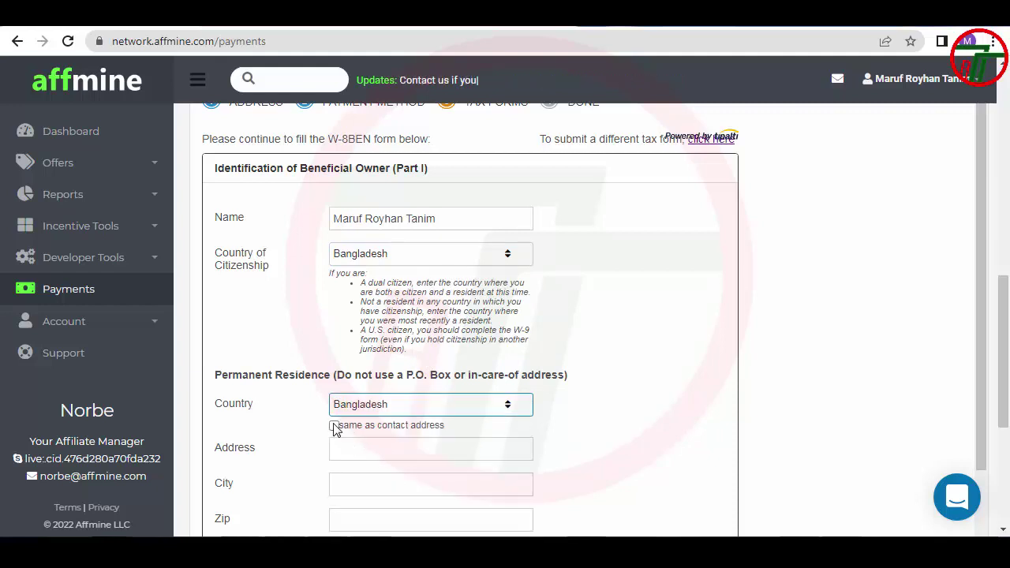
click(334, 425)
scroll(341, 434, down, 2)
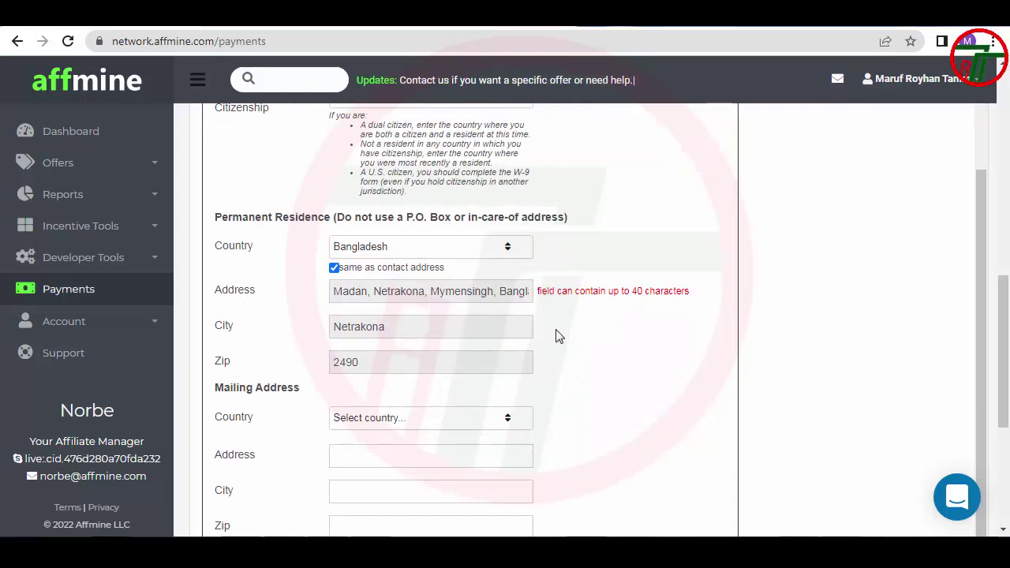
click(401, 295)
click(335, 268)
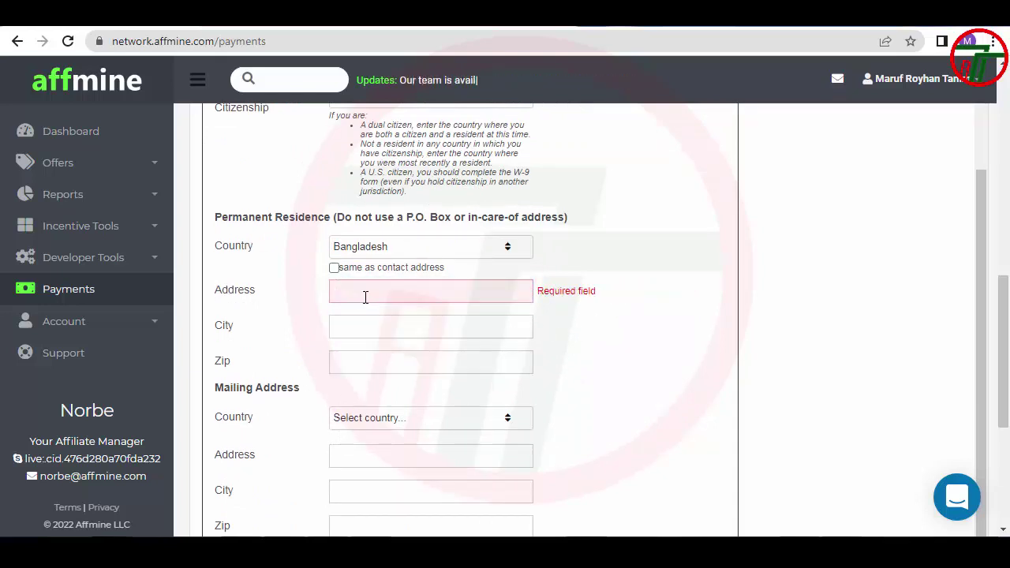
click(365, 295)
click(442, 335)
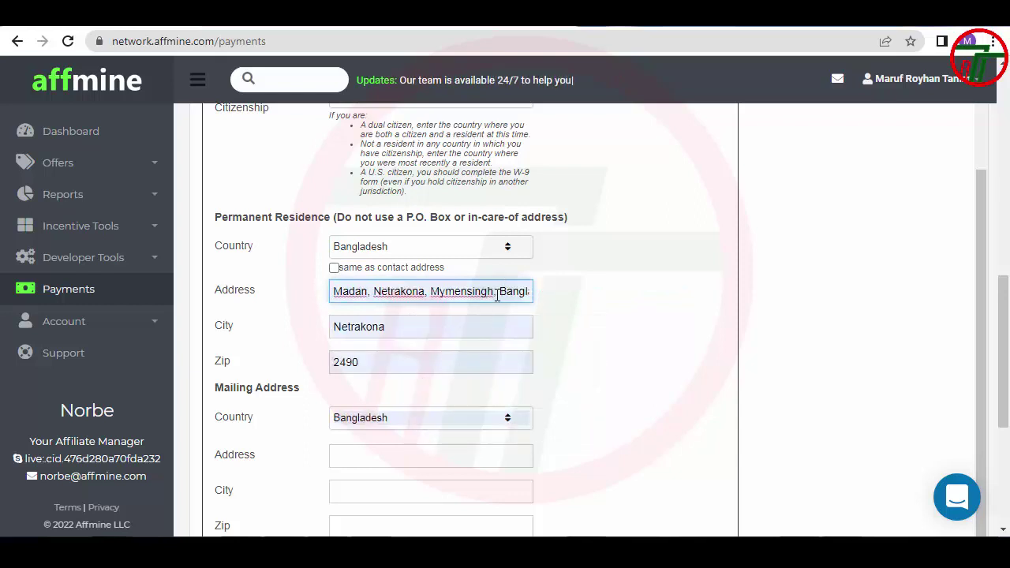
key(shift+End)
key(BackSpace)
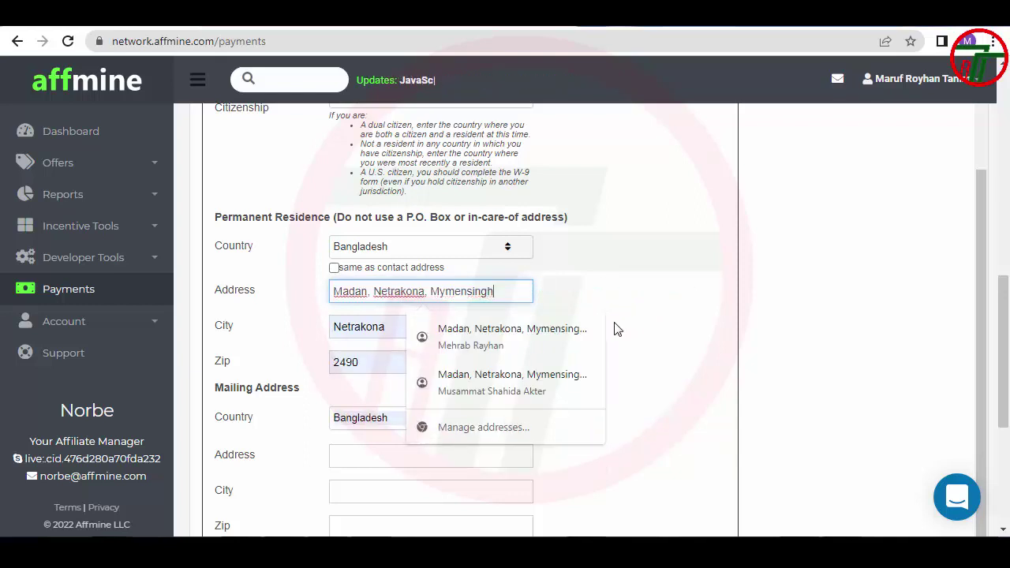
click(304, 360)
Set the mailing country to Bangladesh, mark it same as permanent residence, and submit Part I
scroll(311, 358, down, 2)
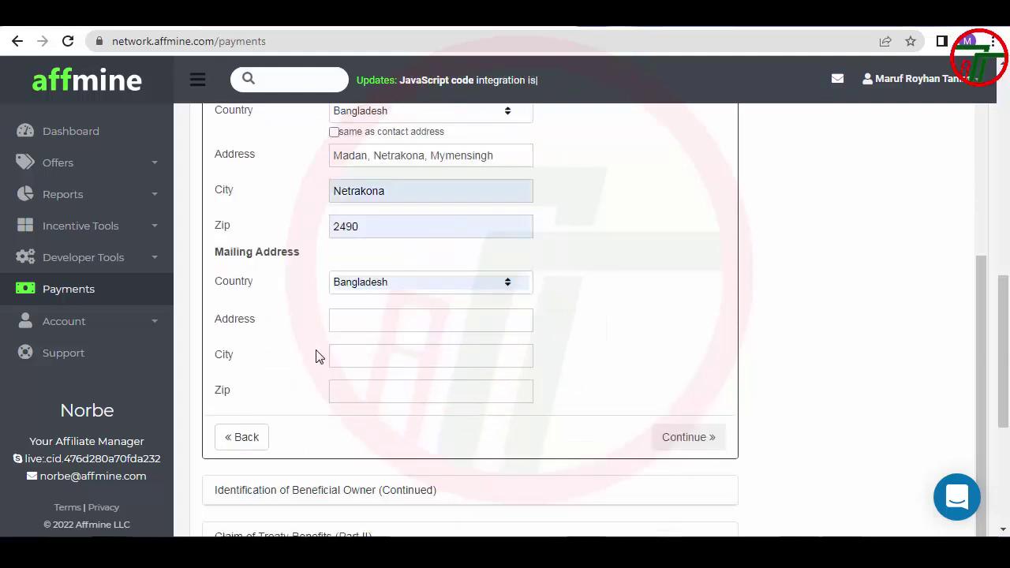
click(403, 268)
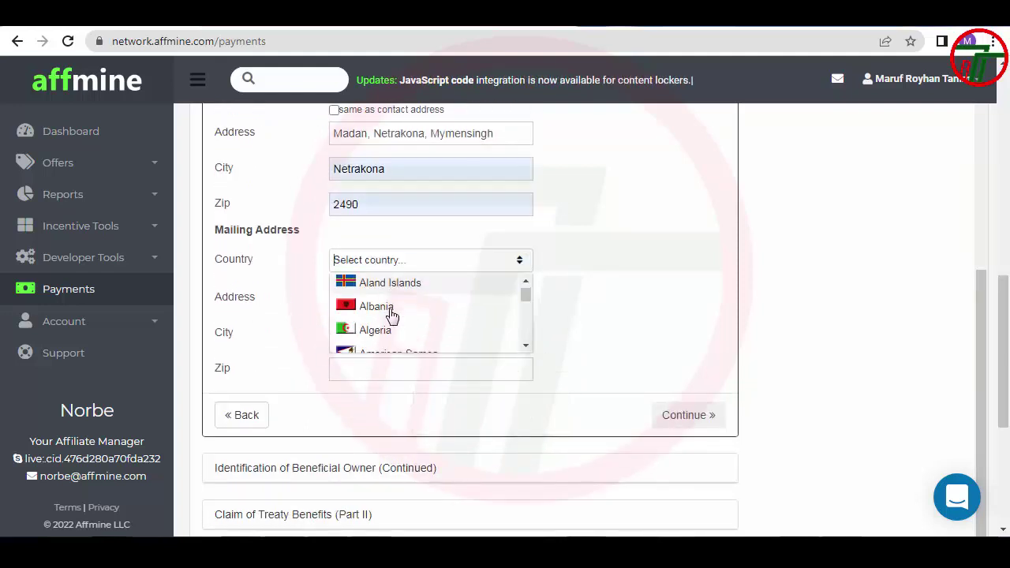
scroll(391, 316, down, 5)
click(390, 318)
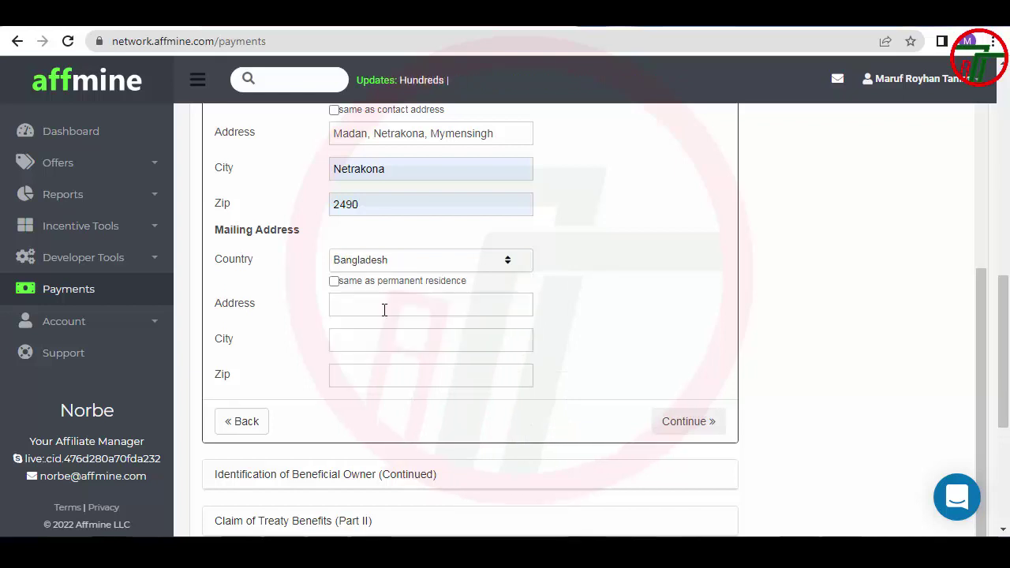
click(334, 282)
scroll(385, 335, down, 1)
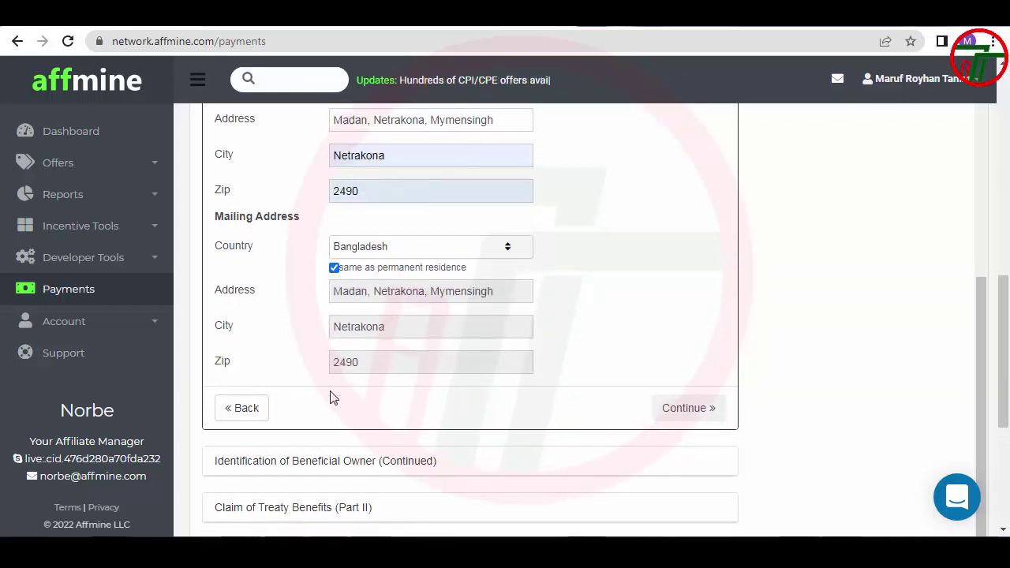
click(688, 408)
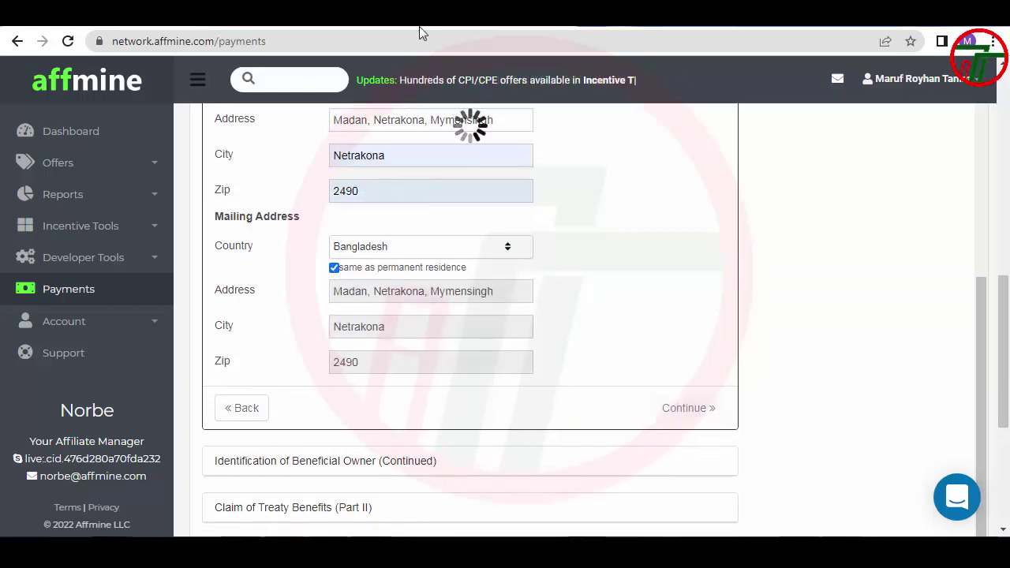
Confirm Part I and declare that a foreign tax ID is not legally required
click(745, 361)
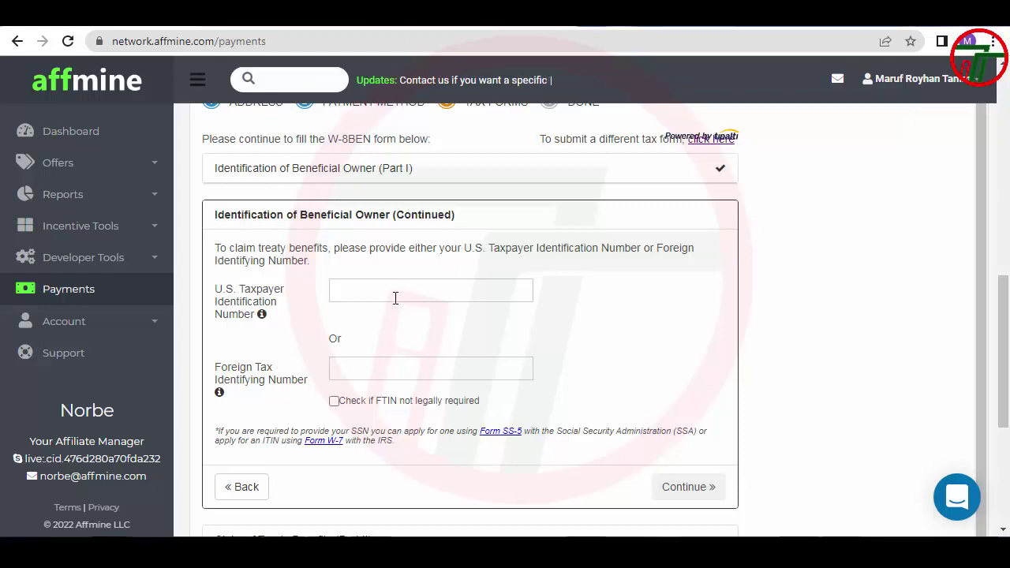
click(335, 401)
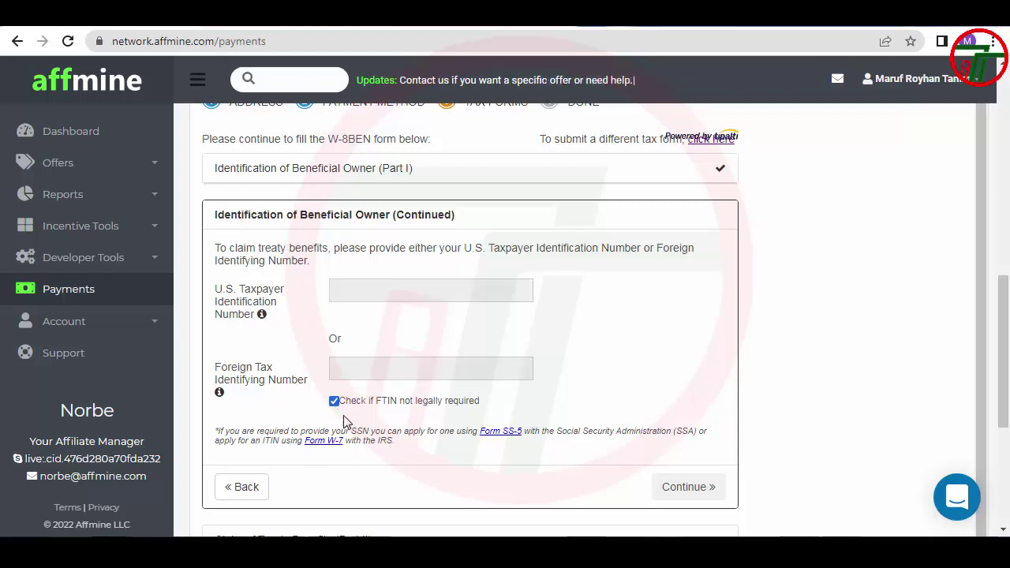
click(681, 493)
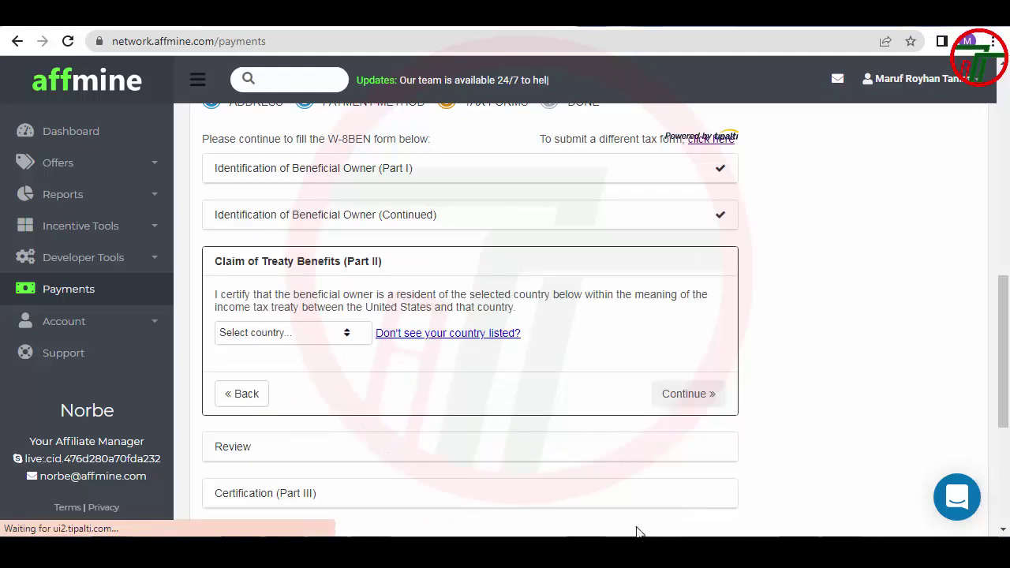
Claim treaty benefits for Bangladesh and confirm to reach the W-8BEN review
click(291, 334)
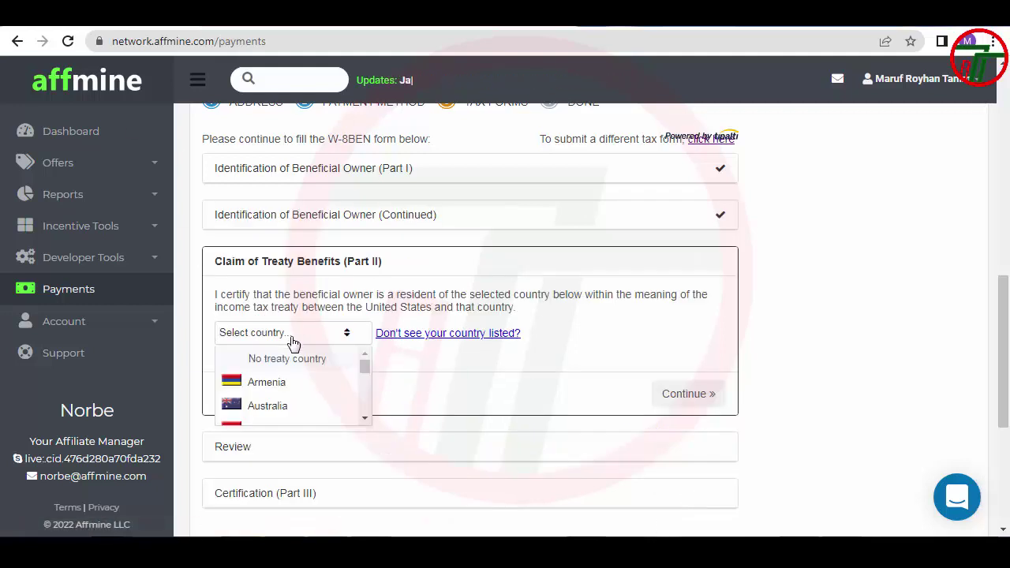
scroll(272, 385, down, 4)
scroll(273, 386, down, 3)
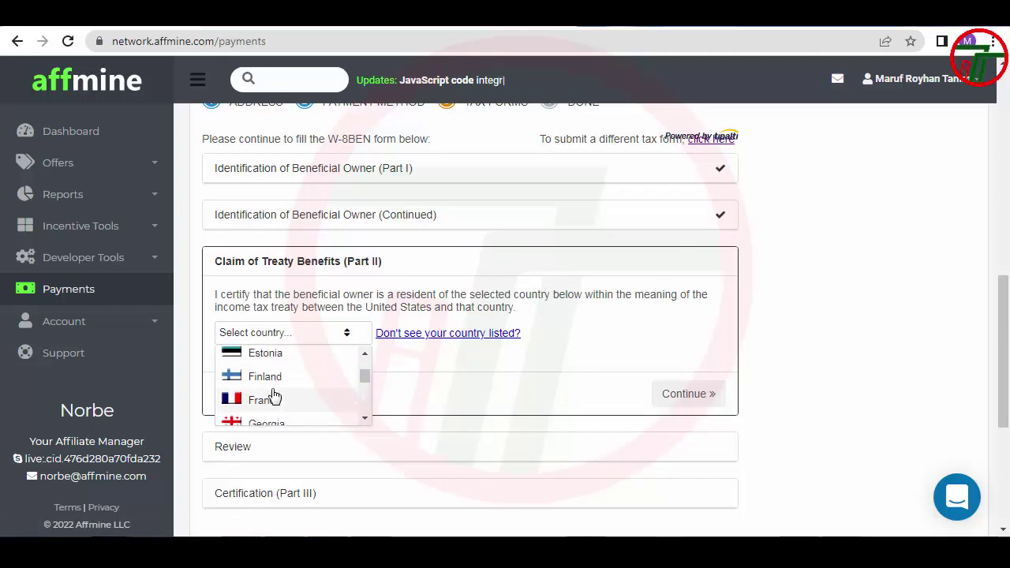
scroll(274, 388, up, 5)
scroll(273, 394, up, 3)
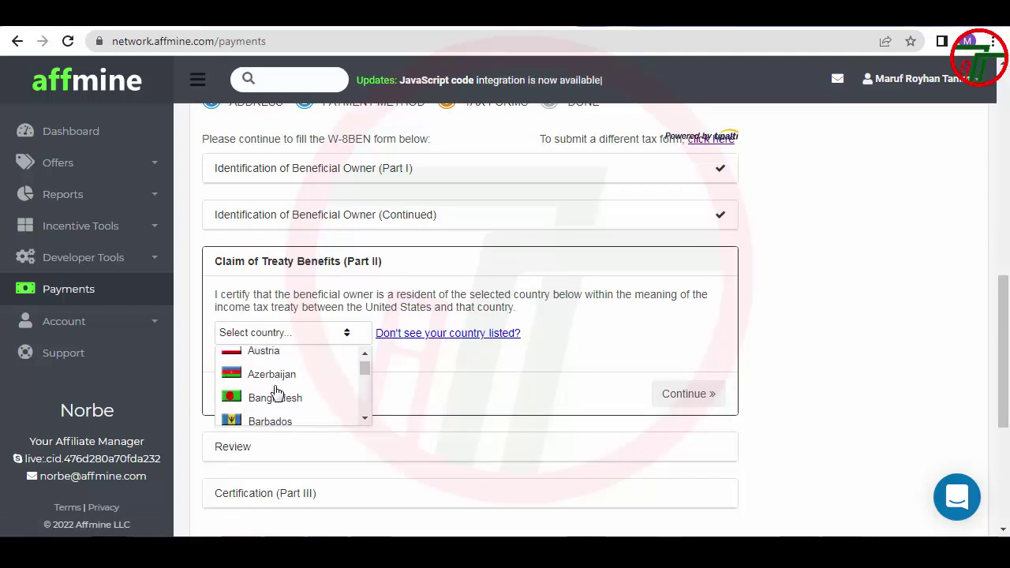
click(273, 397)
click(680, 395)
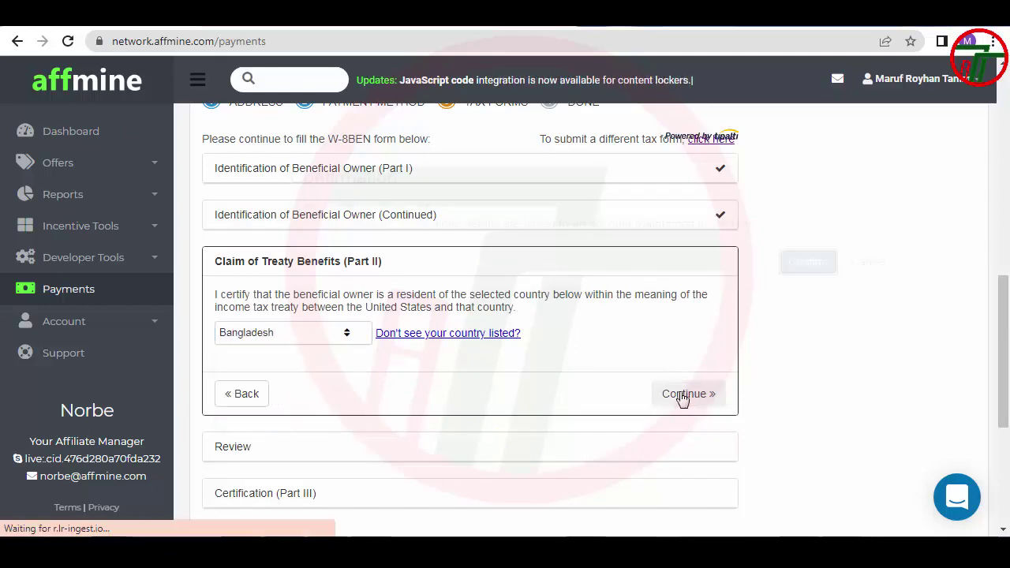
click(821, 297)
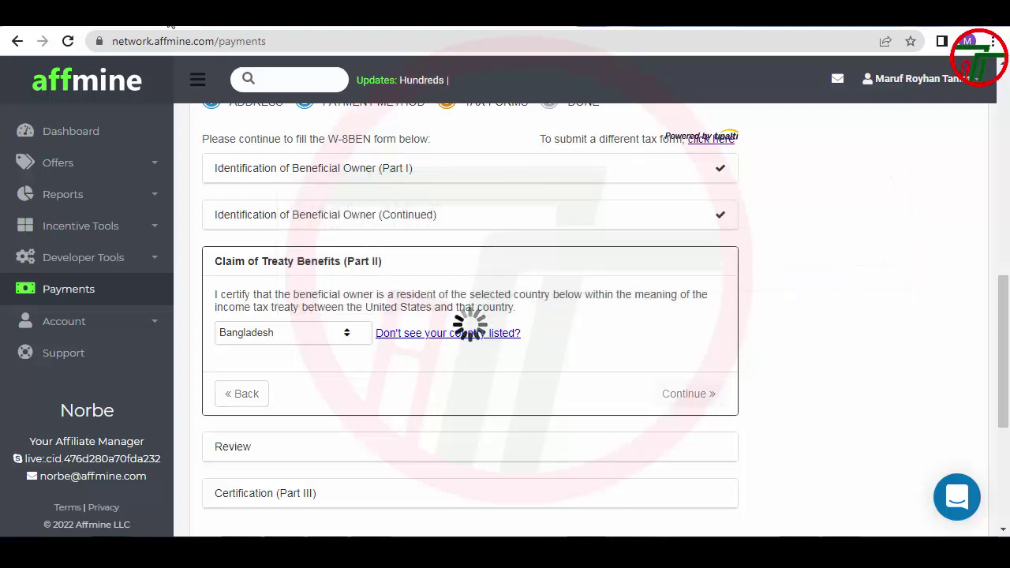
scroll(345, 482, down, 7)
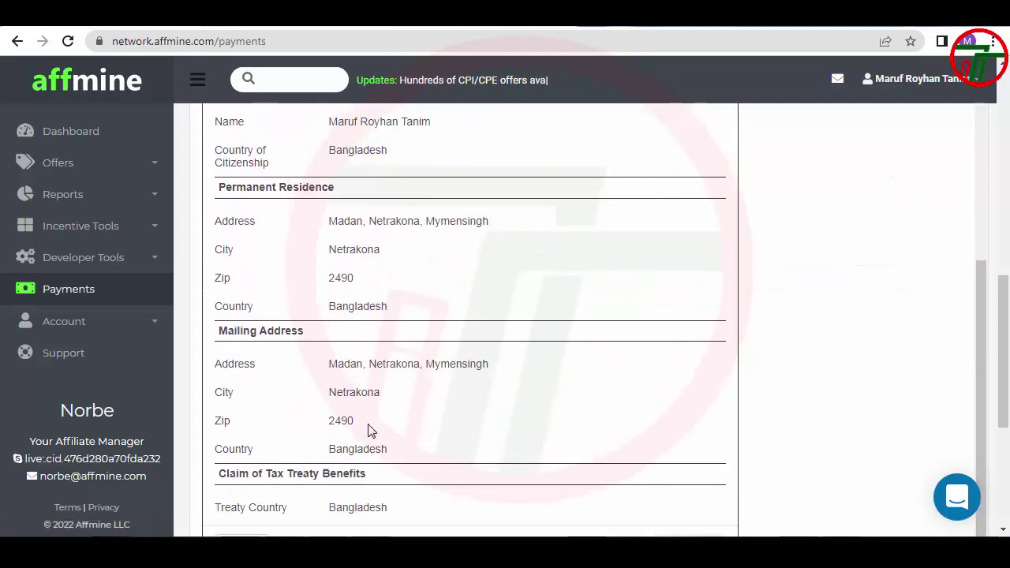
Move past the review and tick all six Part III certification checkboxes
click(702, 251)
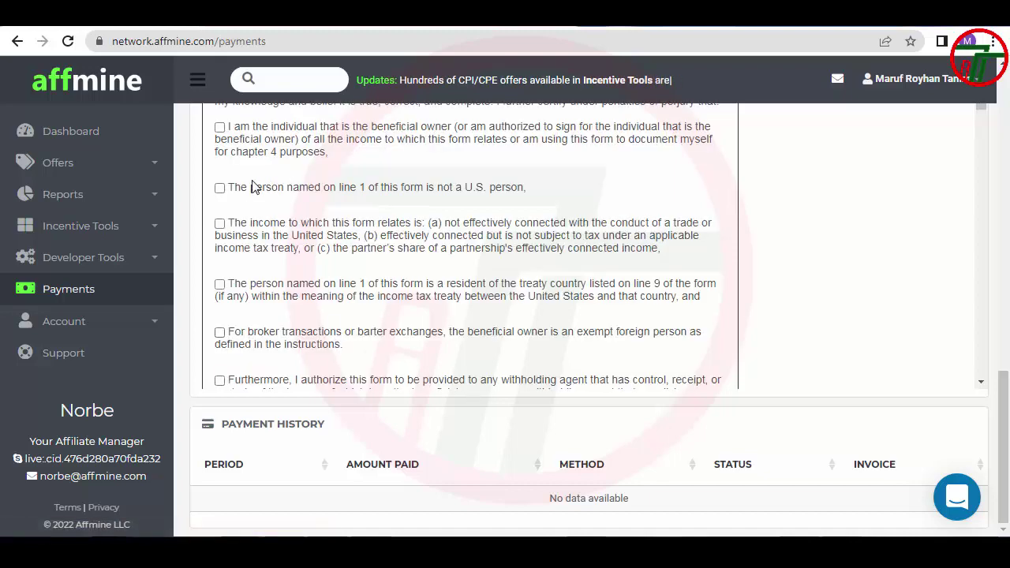
scroll(247, 195, up, 1)
click(219, 206)
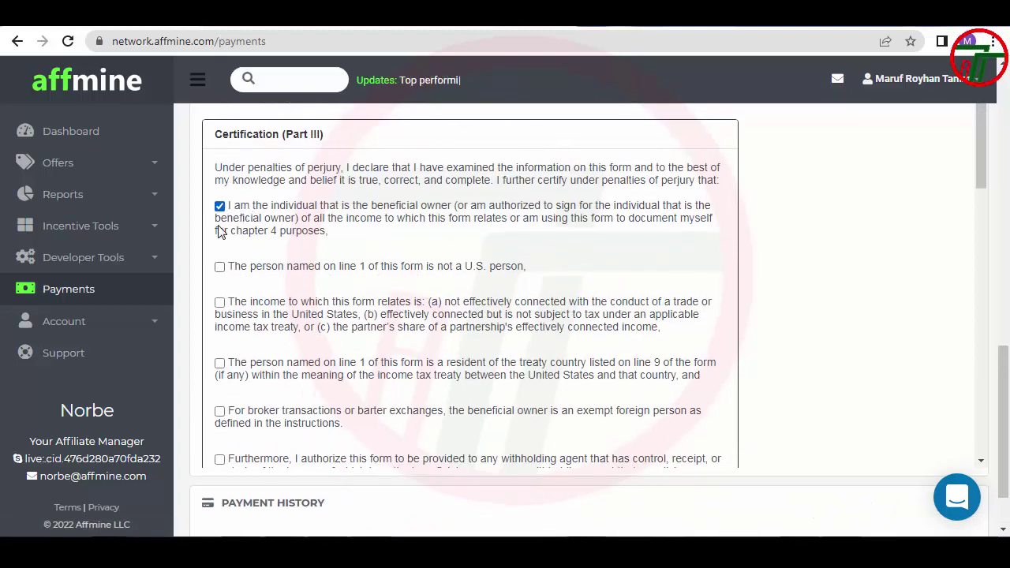
click(219, 266)
click(219, 302)
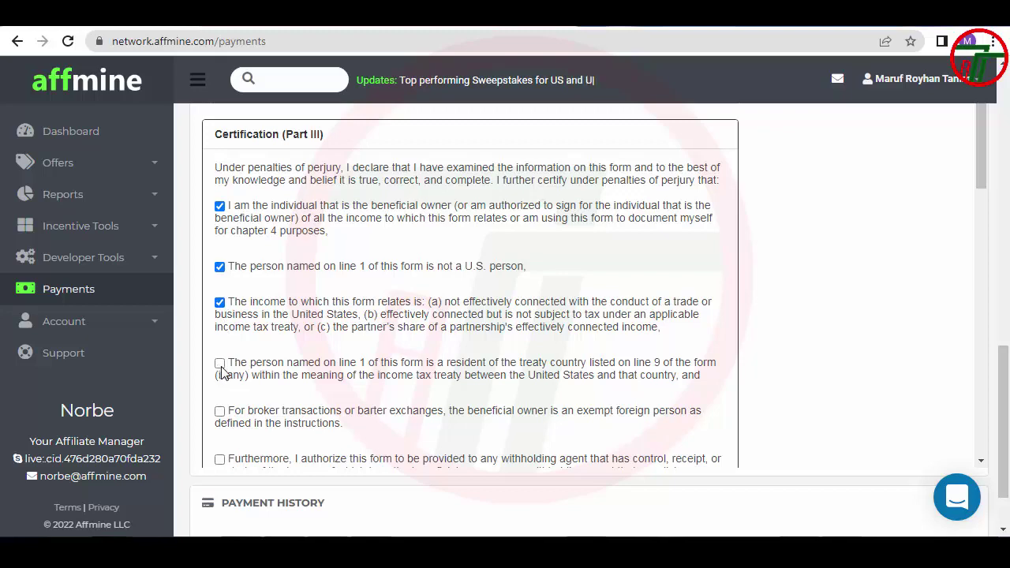
click(219, 362)
triple_click(221, 414)
click(220, 459)
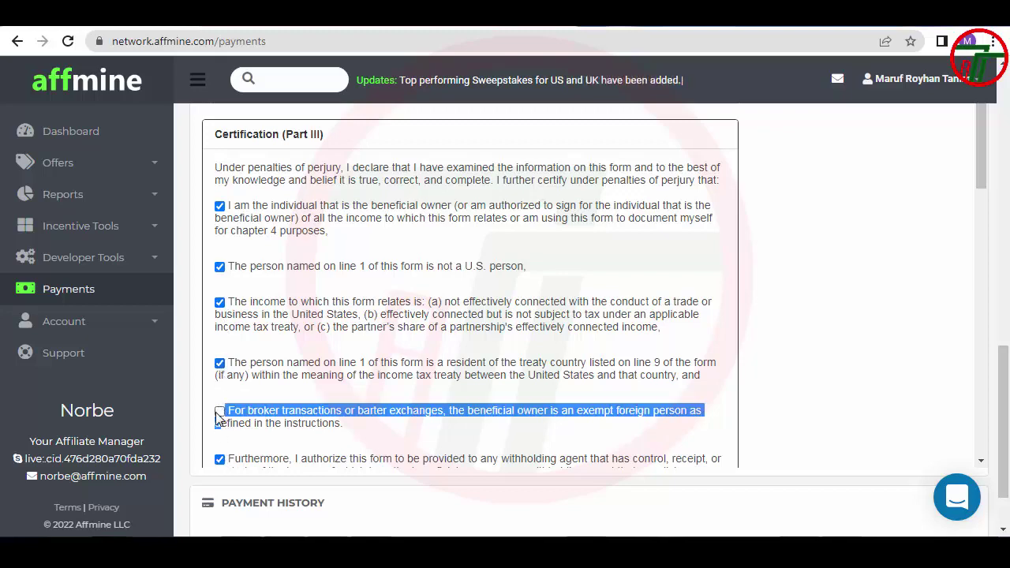
click(219, 411)
scroll(255, 402, down, 3)
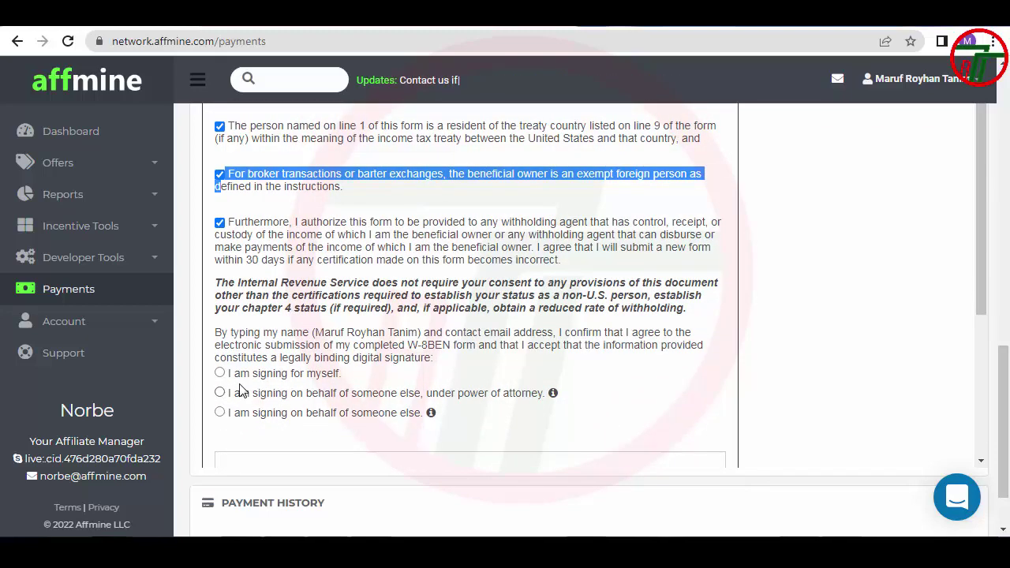
Choose 'I am signing for myself' and enter the signer's full name
click(286, 377)
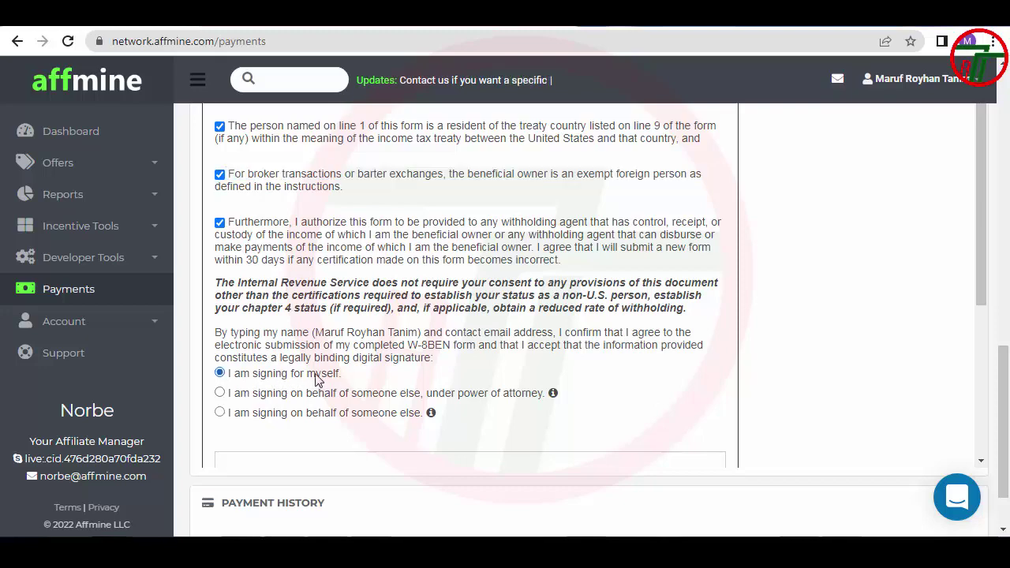
scroll(315, 378, down, 1)
click(316, 384)
text(Maruf Royhan Tanim)
scroll(423, 367, down, 1)
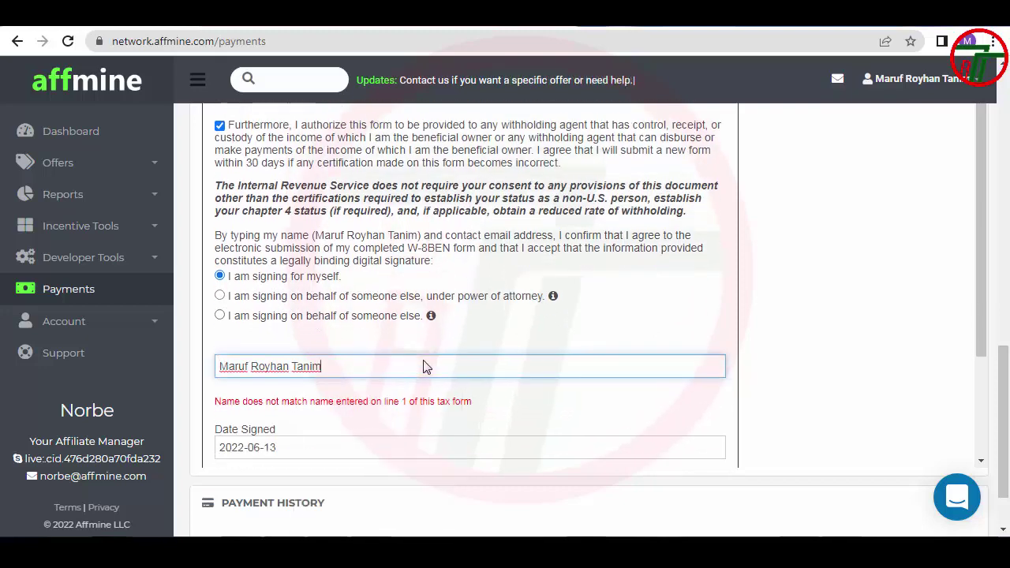
scroll(423, 366, down, 3)
Paste the Google account's e-mail address as the contact e-mail and submit the W-8BEN
click(349, 322)
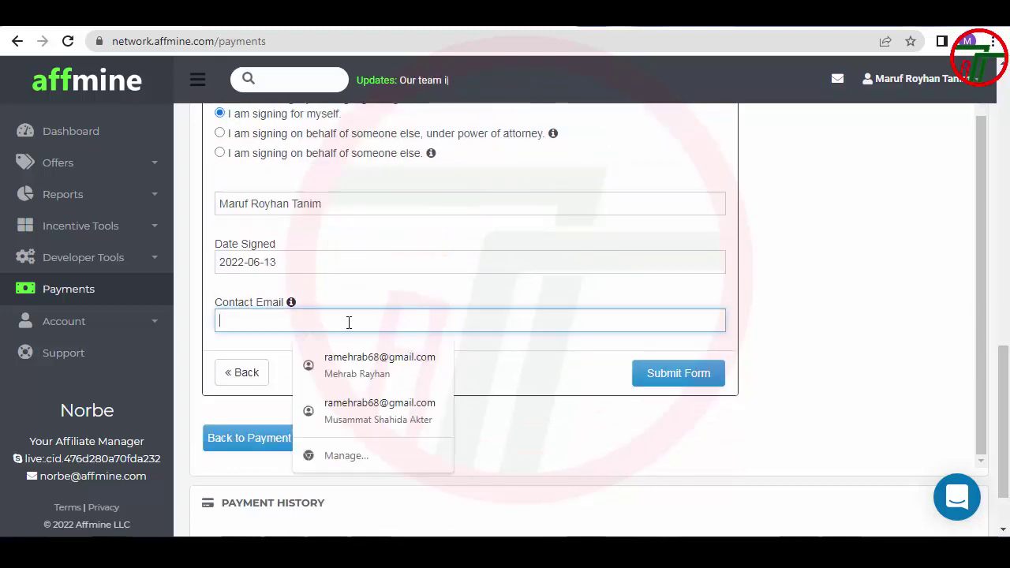
key(ctrl+Tab)
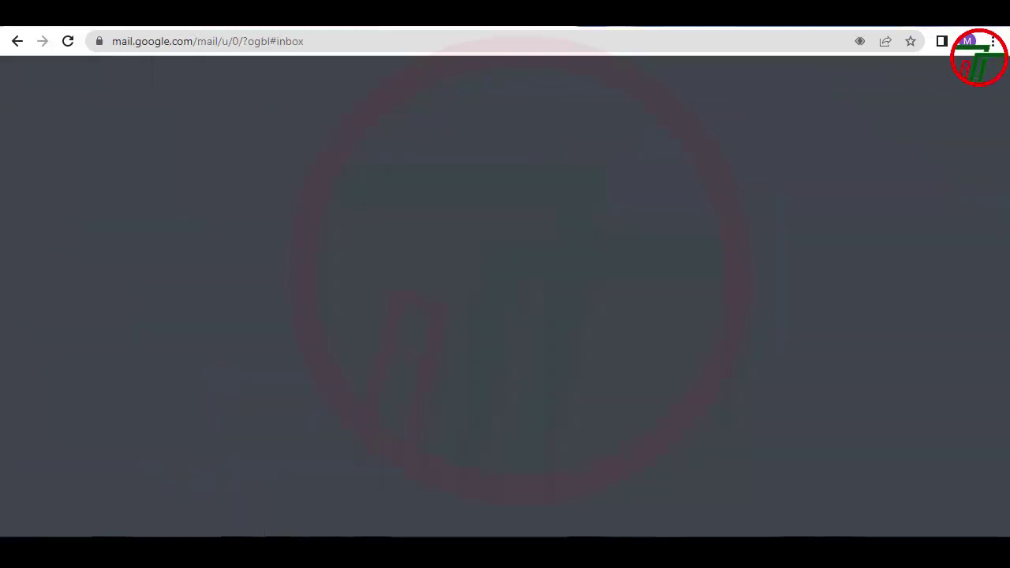
click(981, 81)
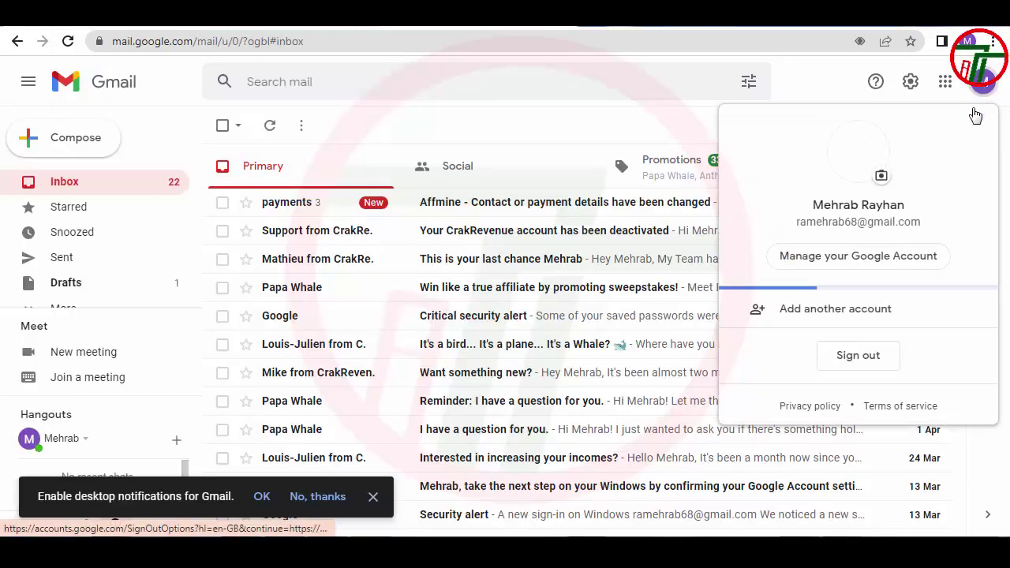
triple_click(869, 224)
key(ctrl+c)
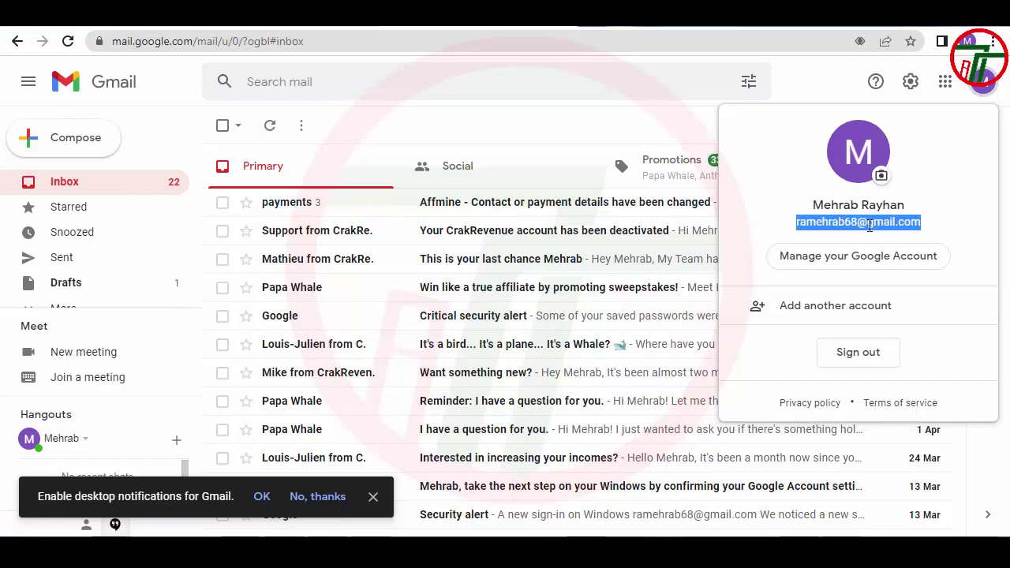
key(ctrl+Tab)
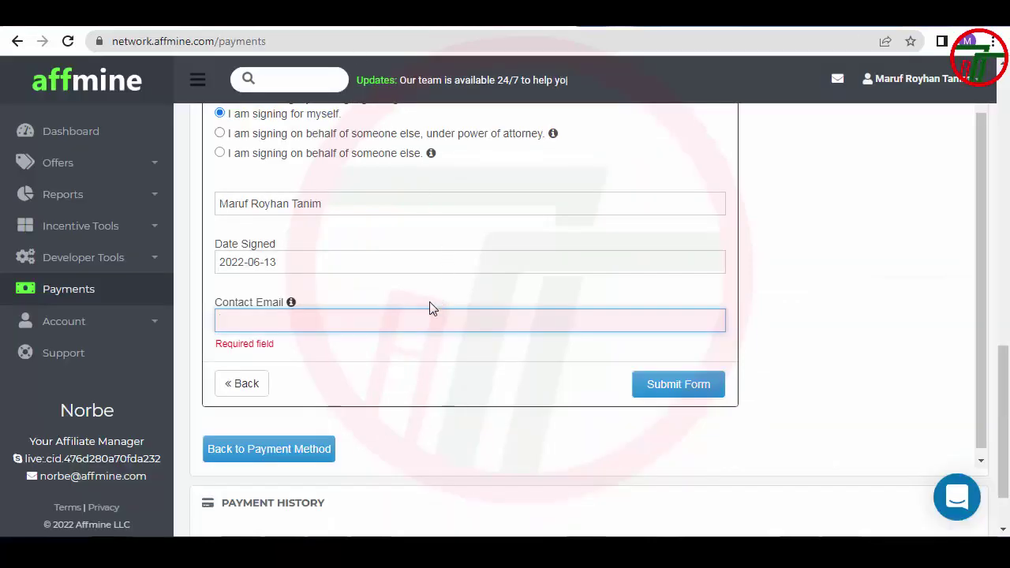
key(ctrl+v)
click(676, 376)
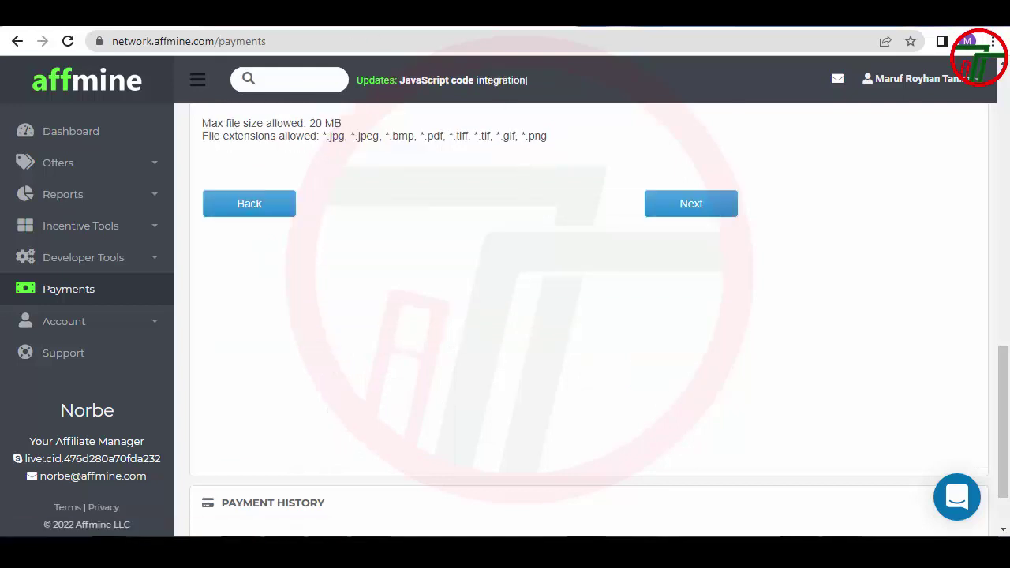
scroll(536, 342, up, 4)
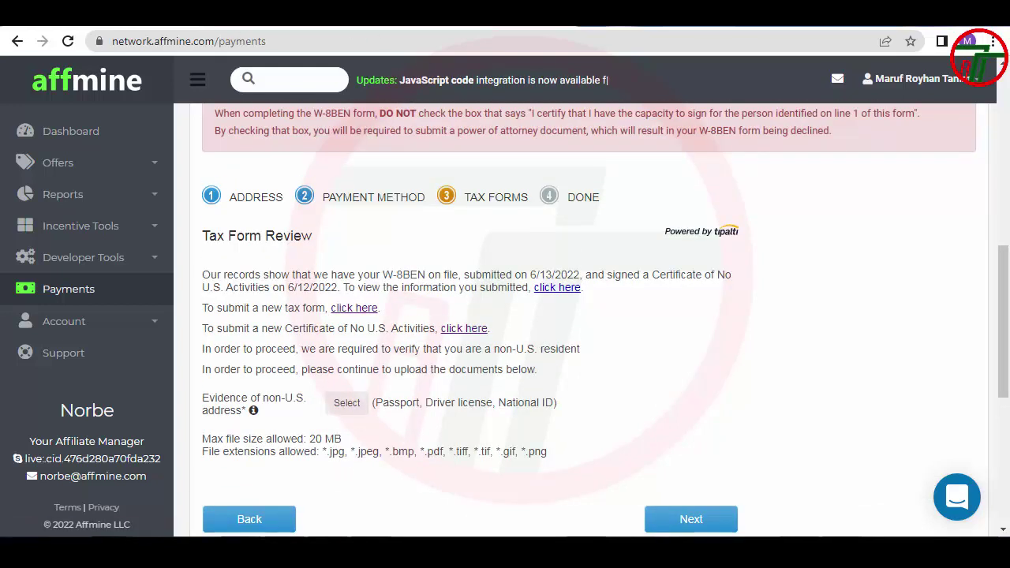
Add non-U.S. address evidence of type National ID and open the file picker
click(347, 403)
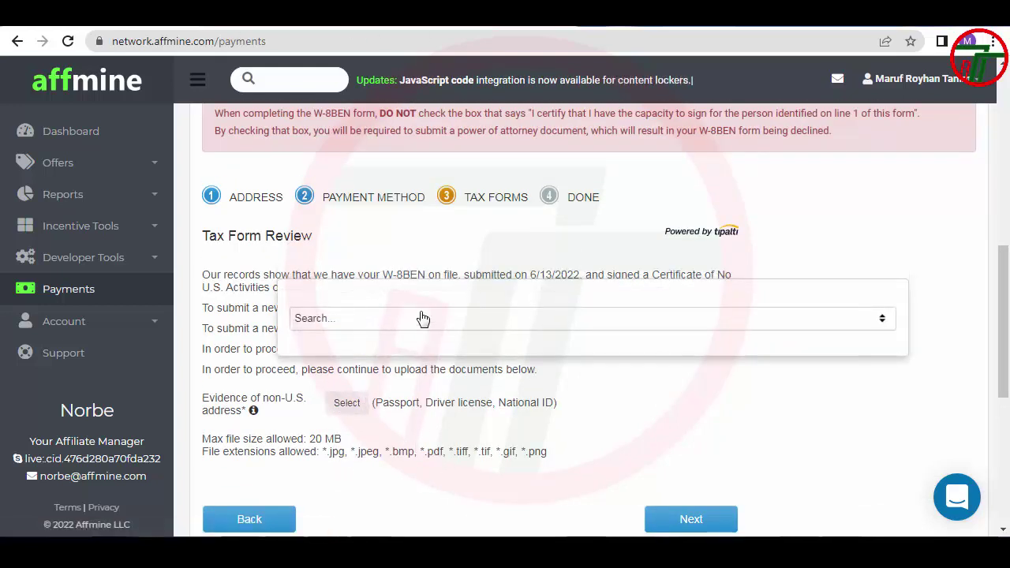
click(423, 318)
click(329, 387)
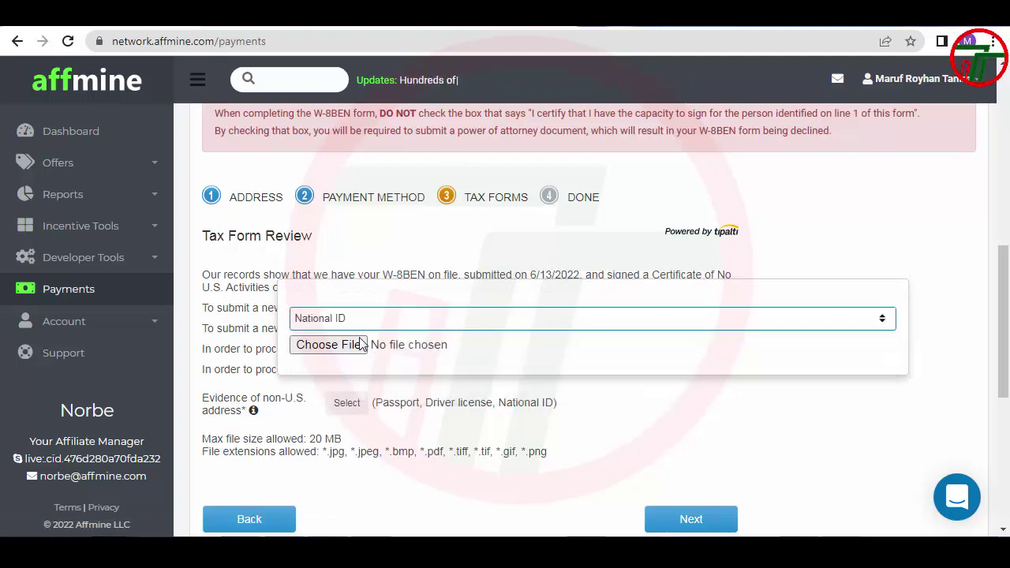
click(360, 345)
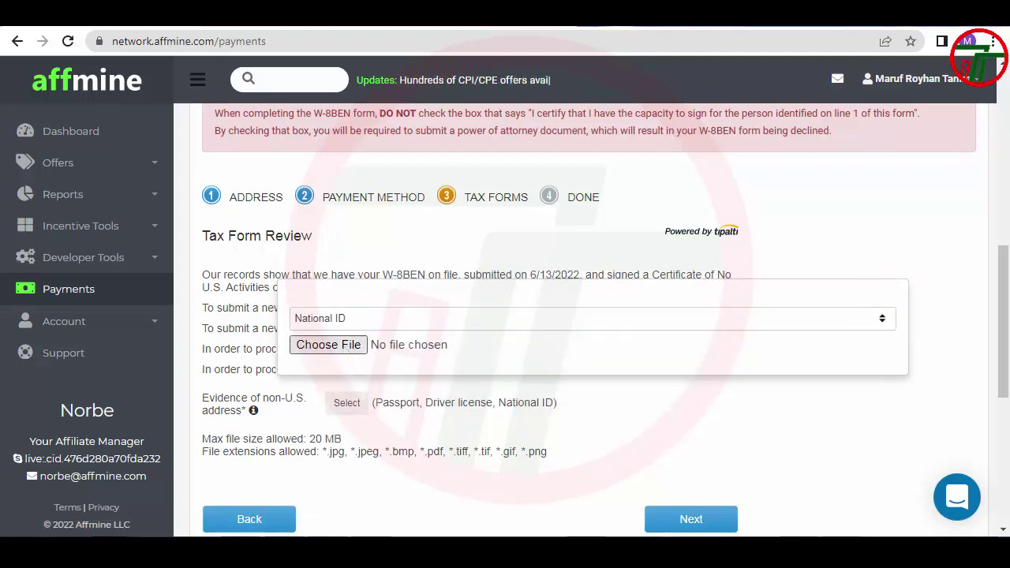
scroll(237, 300, down, 3)
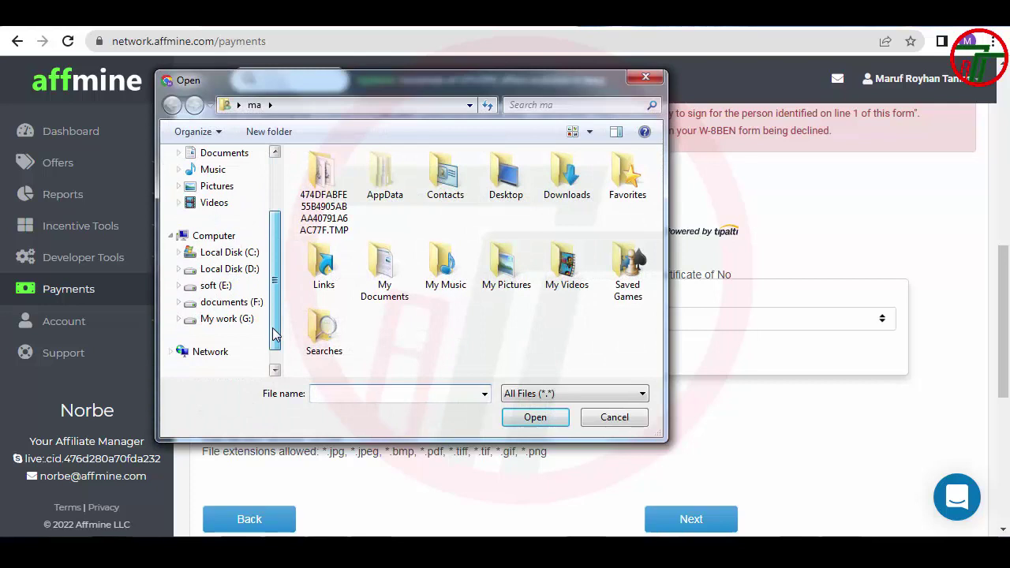
Navigate documents (F:) > old > documents > avee > my folder > certificate (old) to the id card folder
click(228, 306)
click(349, 292)
scroll(349, 339, down, 1)
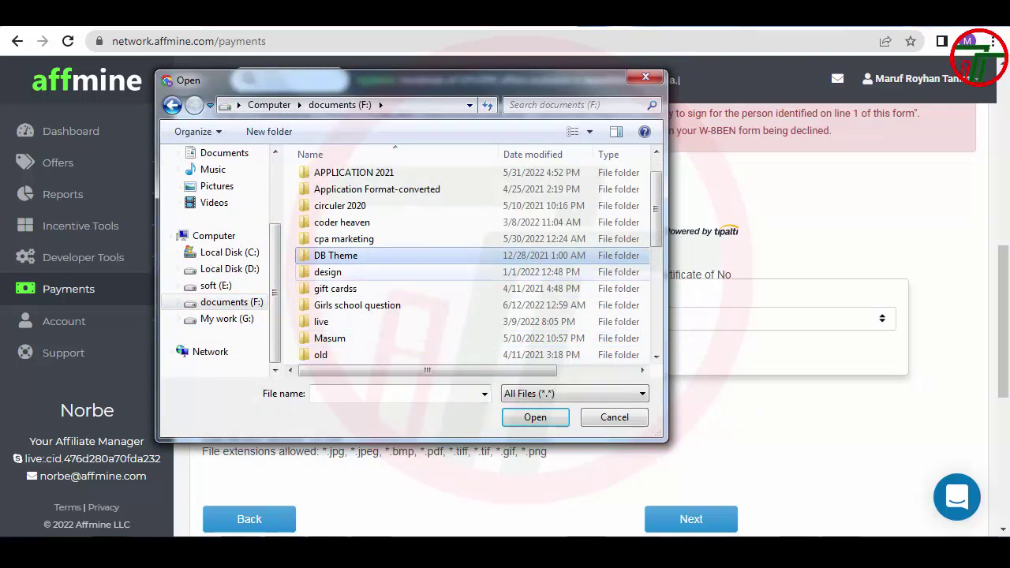
click(349, 240)
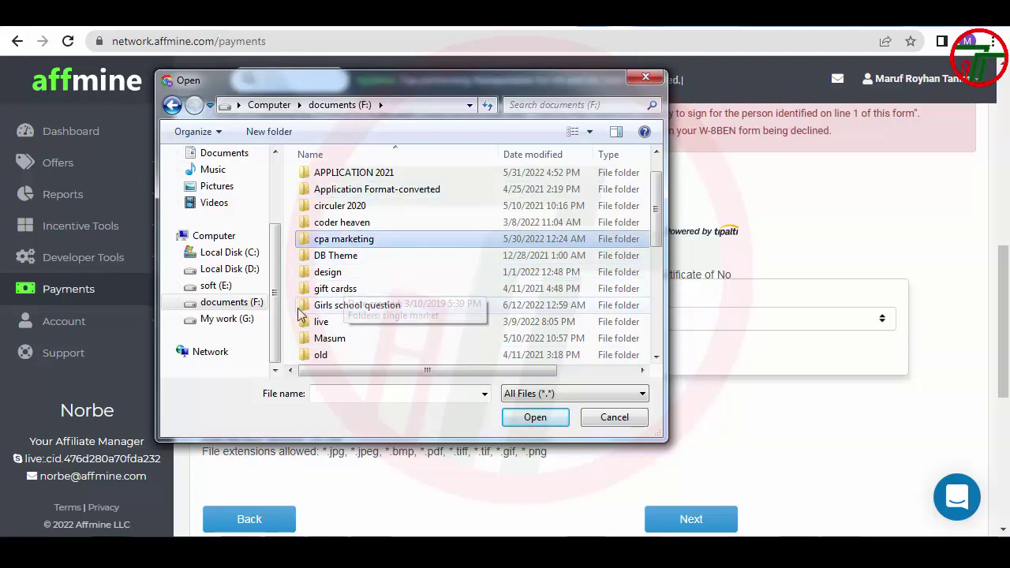
click(327, 356)
double_click(327, 355)
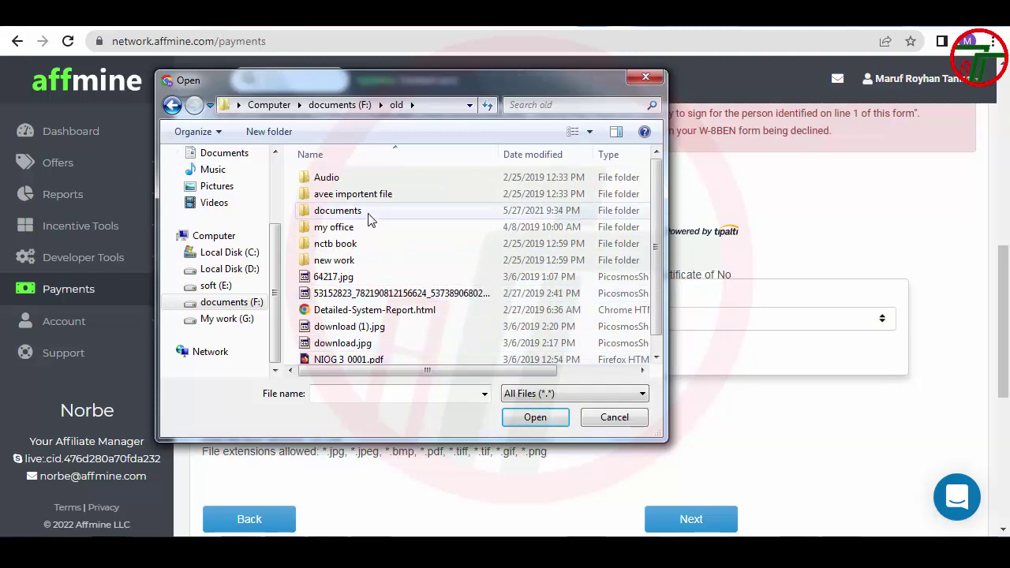
double_click(361, 212)
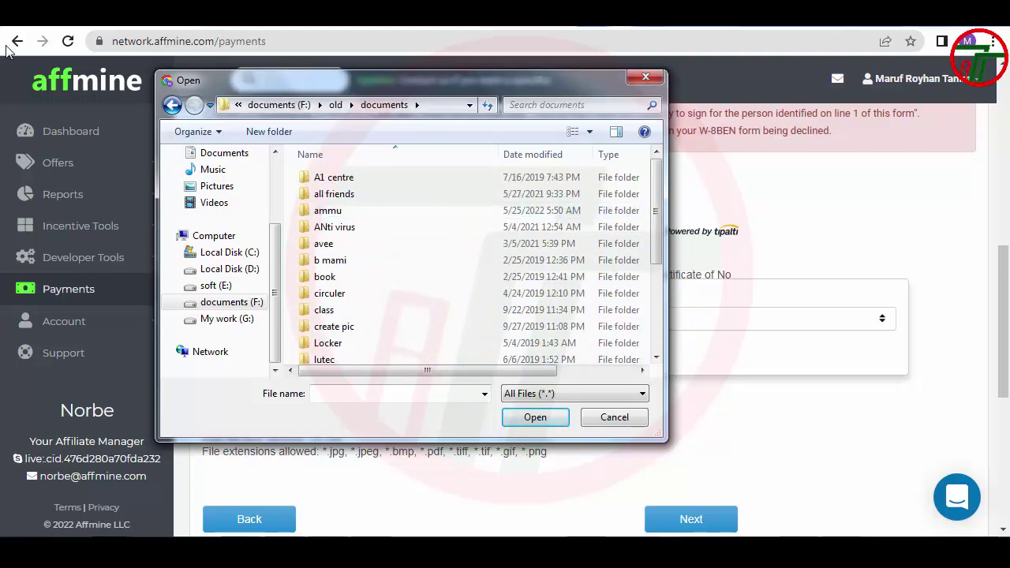
double_click(330, 242)
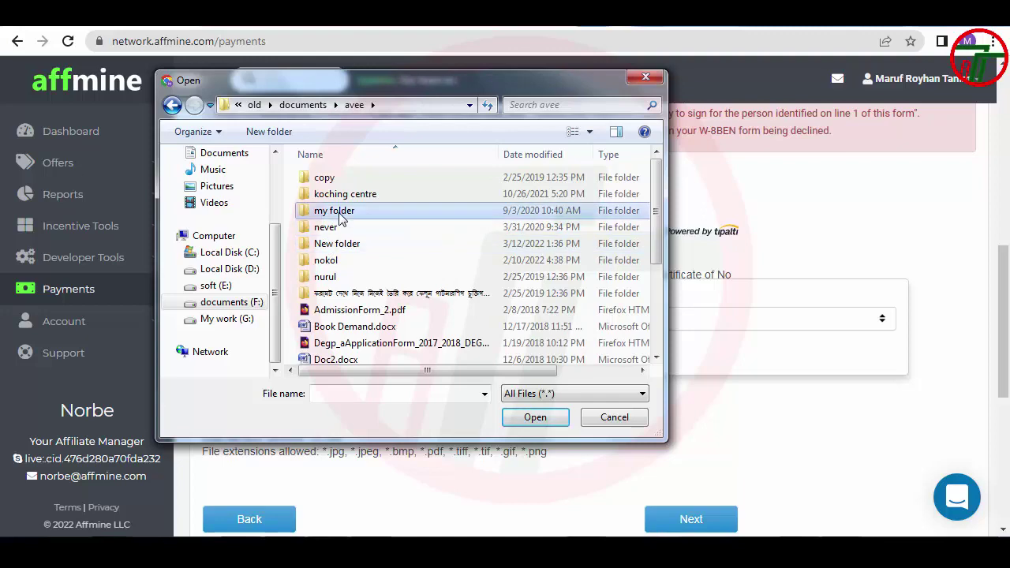
double_click(339, 211)
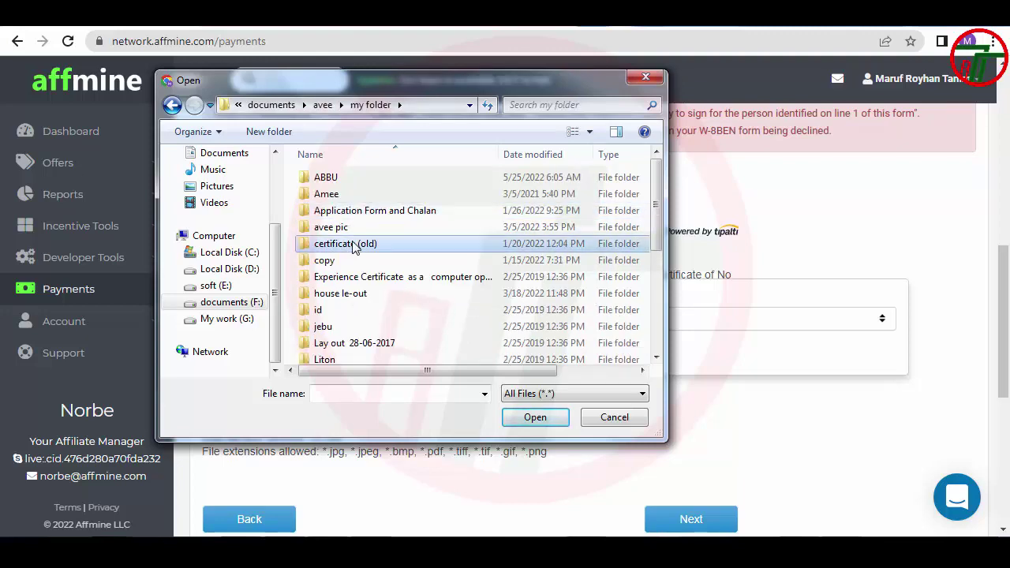
double_click(347, 245)
scroll(345, 256, down, 3)
scroll(344, 258, down, 2)
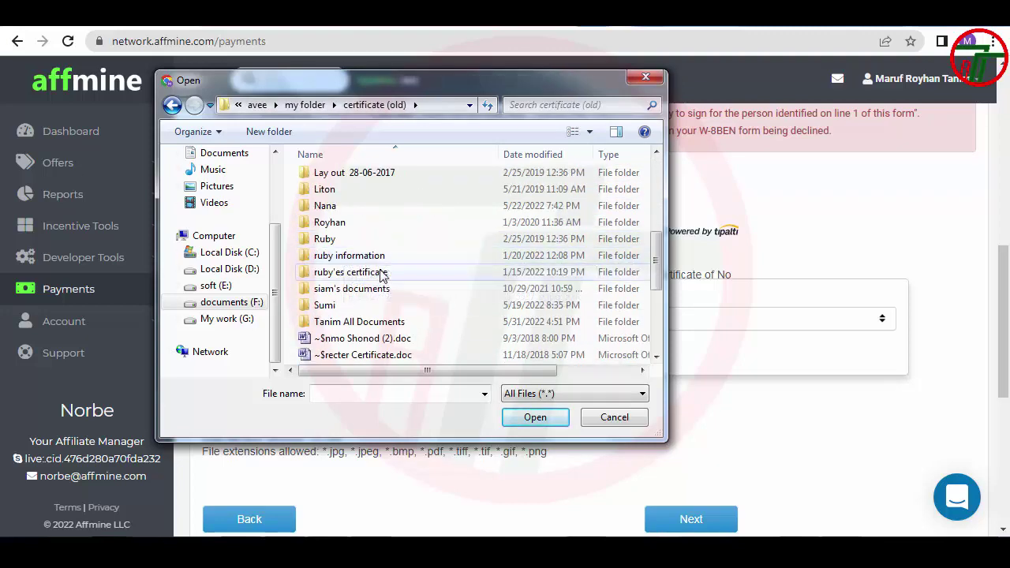
double_click(351, 323)
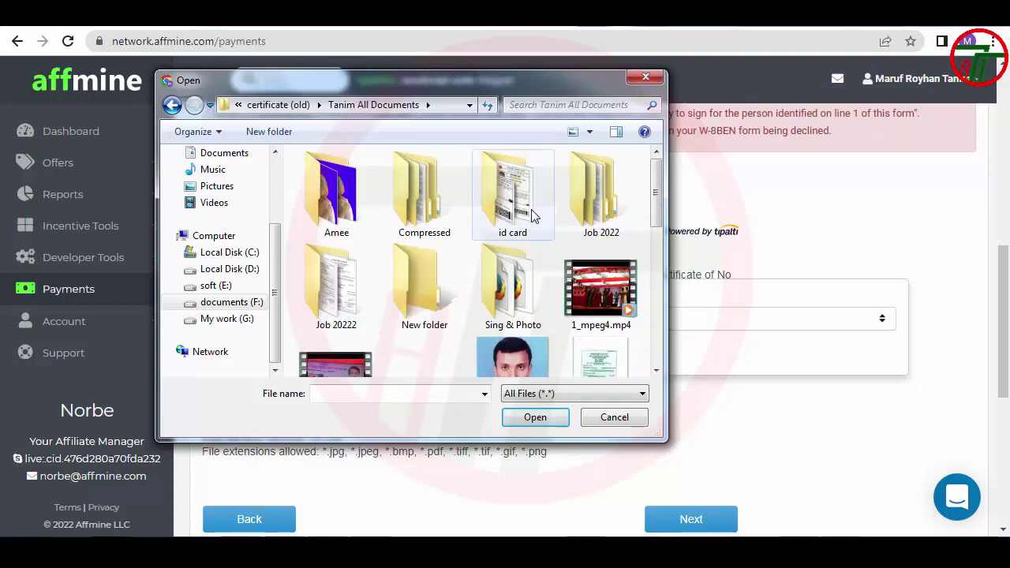
double_click(512, 188)
Select a4 2.jpg and preview the ID card image before closing the preview
click(507, 191)
right_click(507, 191)
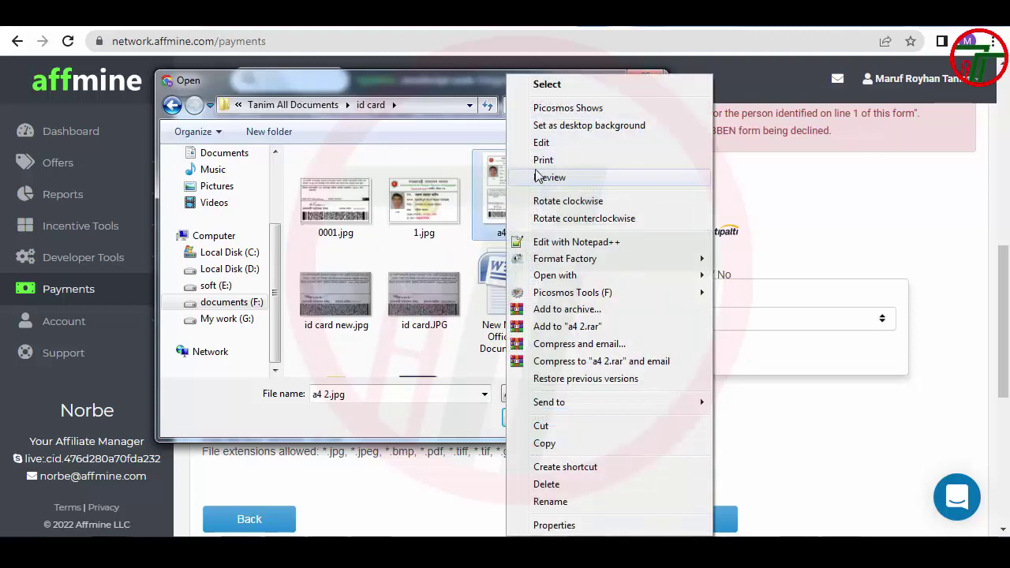
click(552, 173)
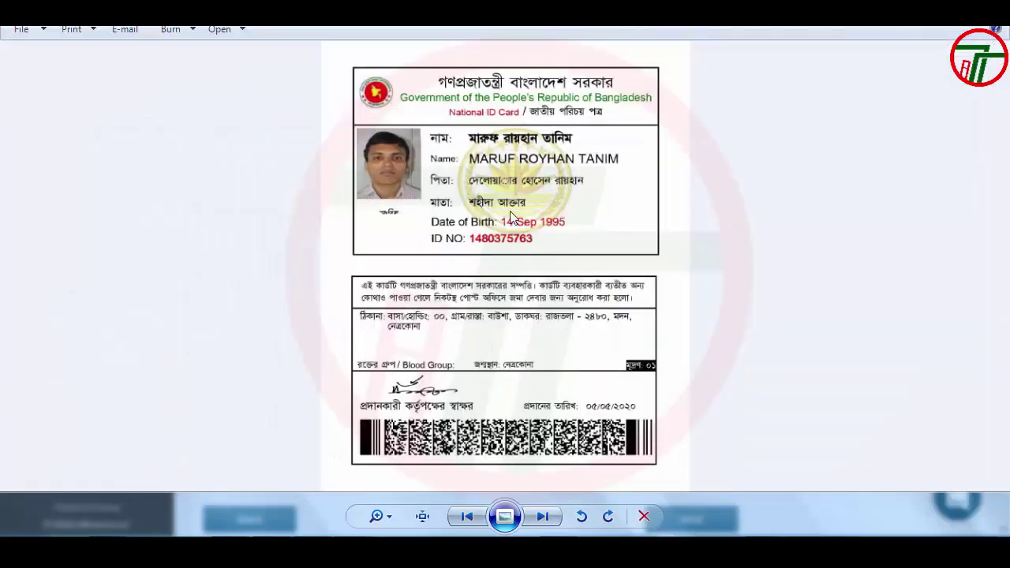
scroll(548, 233, up, 1)
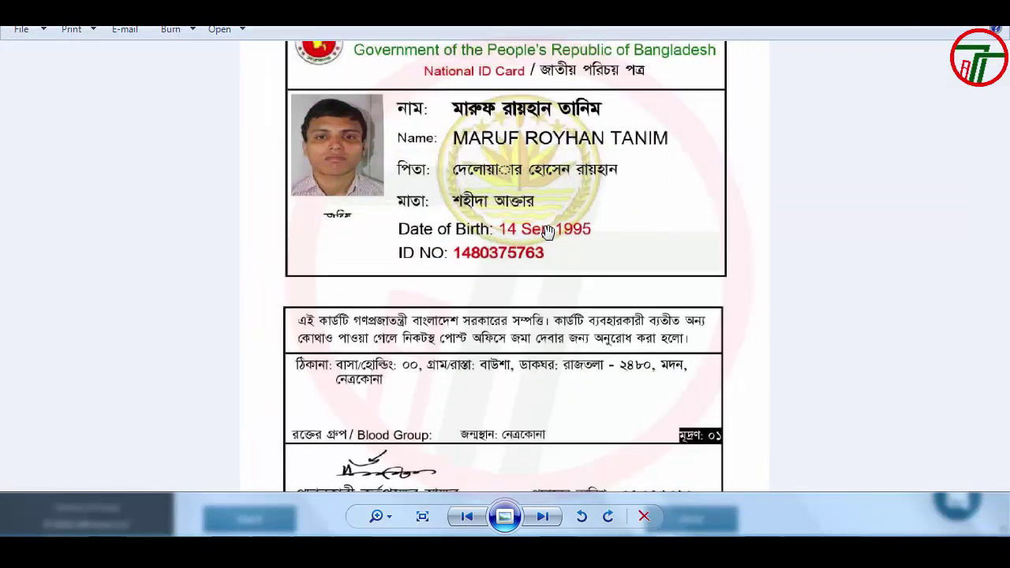
scroll(548, 234, down, 1)
key(Escape)
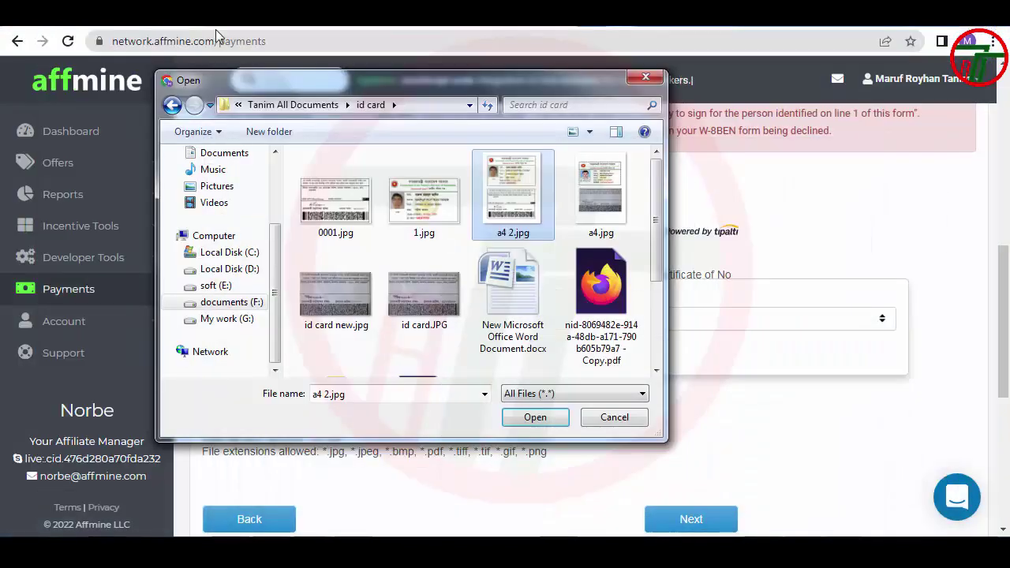
Upload the ID card image a4 2.jpg as the evidence of non-U.S. address
click(601, 302)
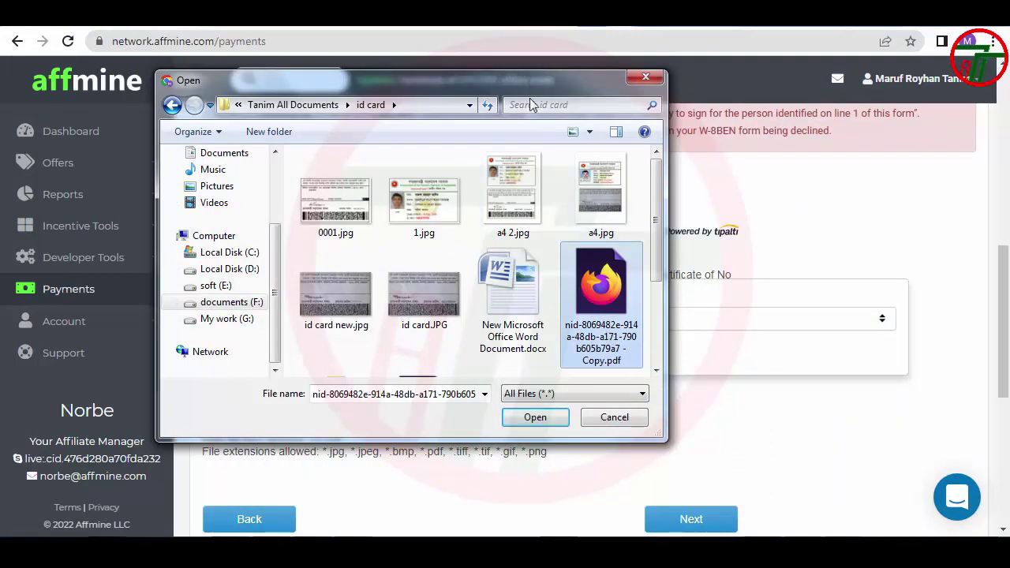
drag(534, 79, 646, 533)
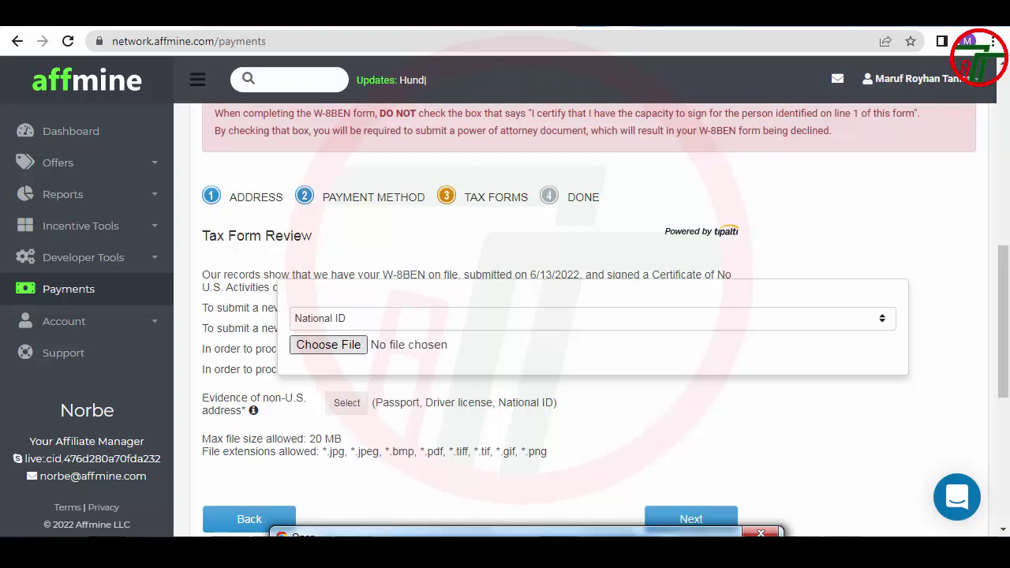
drag(647, 534, 531, 90)
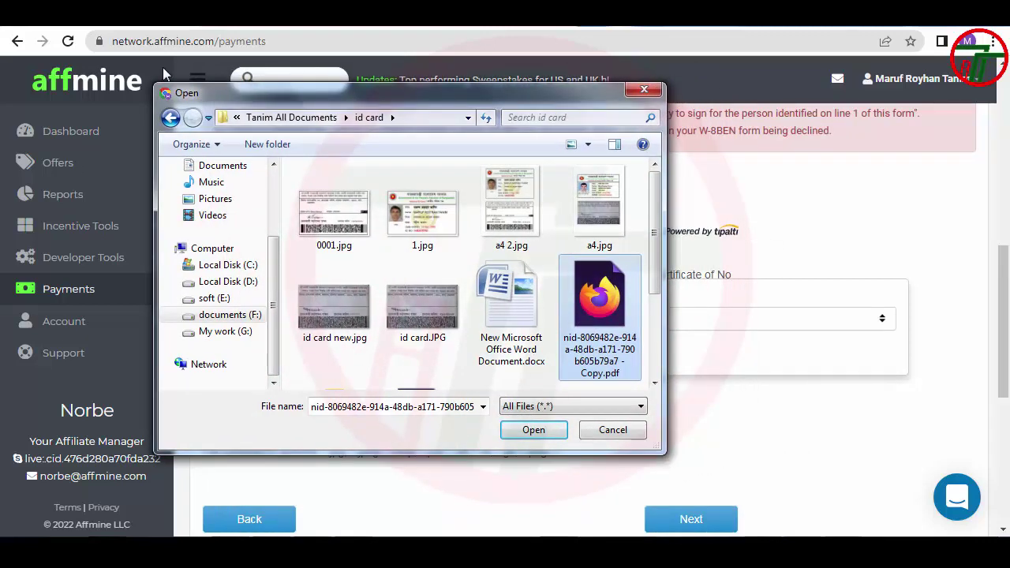
click(497, 233)
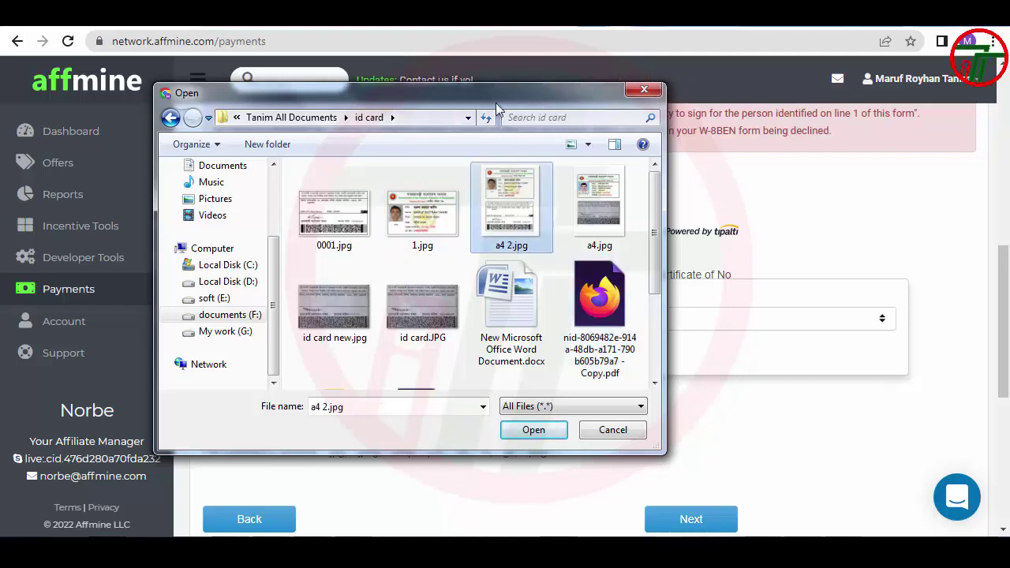
drag(496, 102, 342, 101)
click(390, 436)
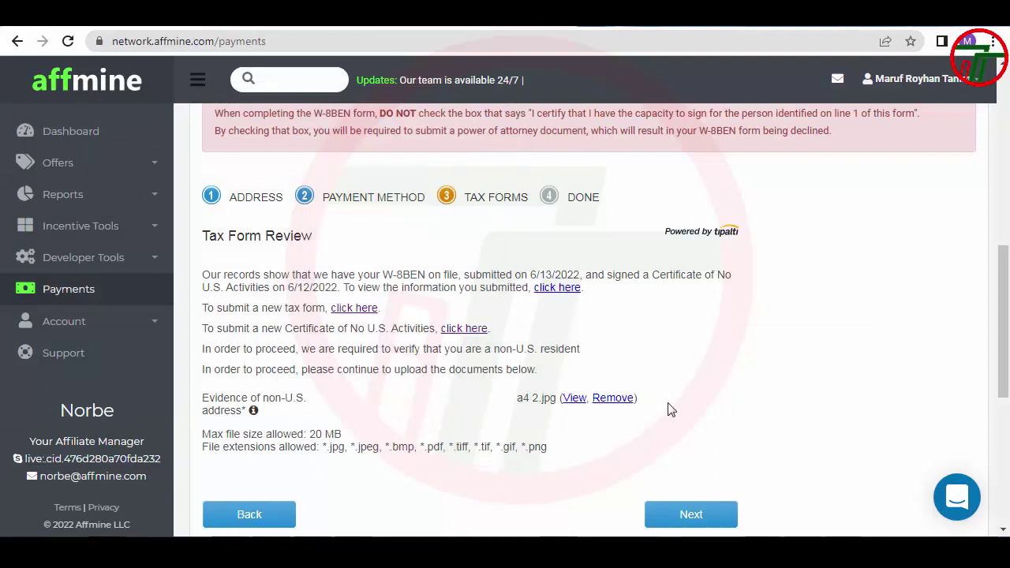
Submit the Tax Form Review step to reach Done, then reload the Payments overview
scroll(670, 418, down, 1)
click(691, 443)
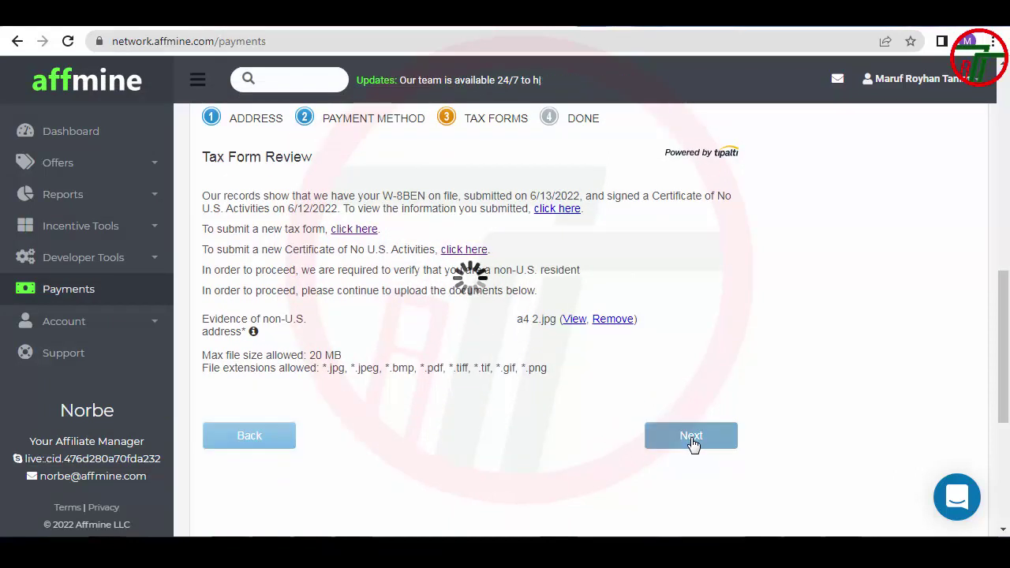
scroll(354, 378, up, 3)
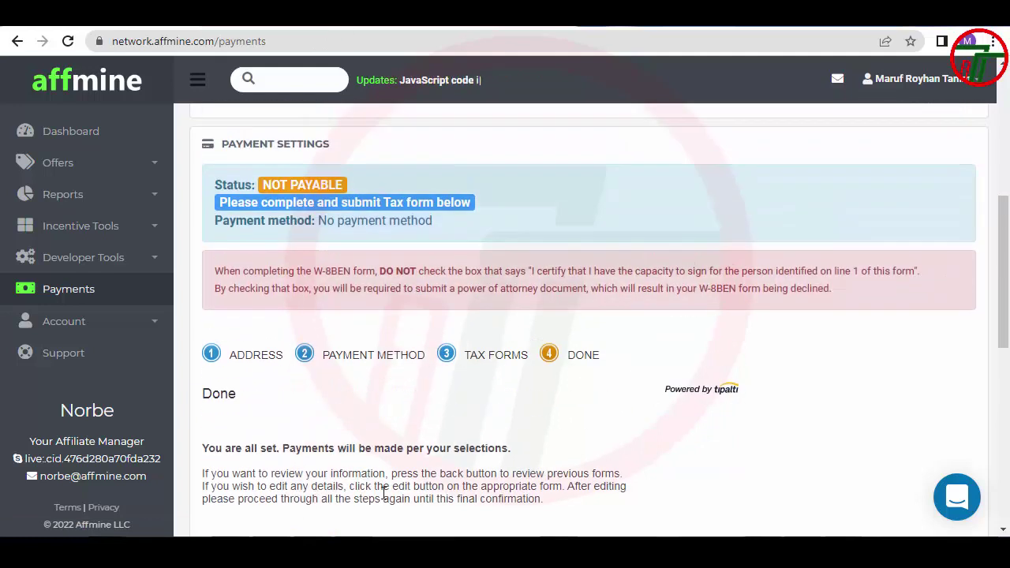
scroll(387, 465, up, 1)
click(69, 292)
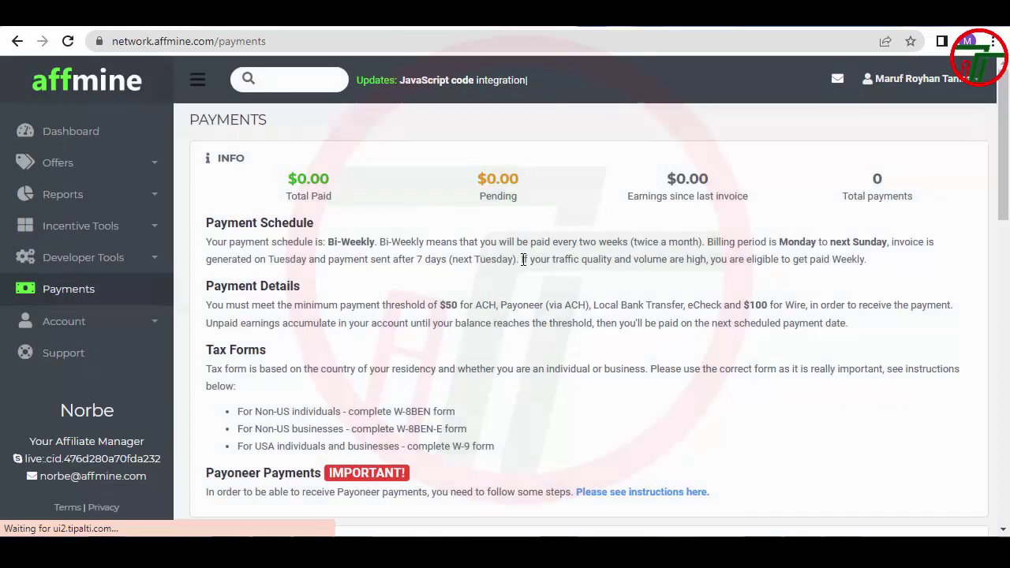
scroll(527, 268, down, 4)
scroll(525, 246, down, 2)
drag(505, 206, 210, 208)
click(609, 205)
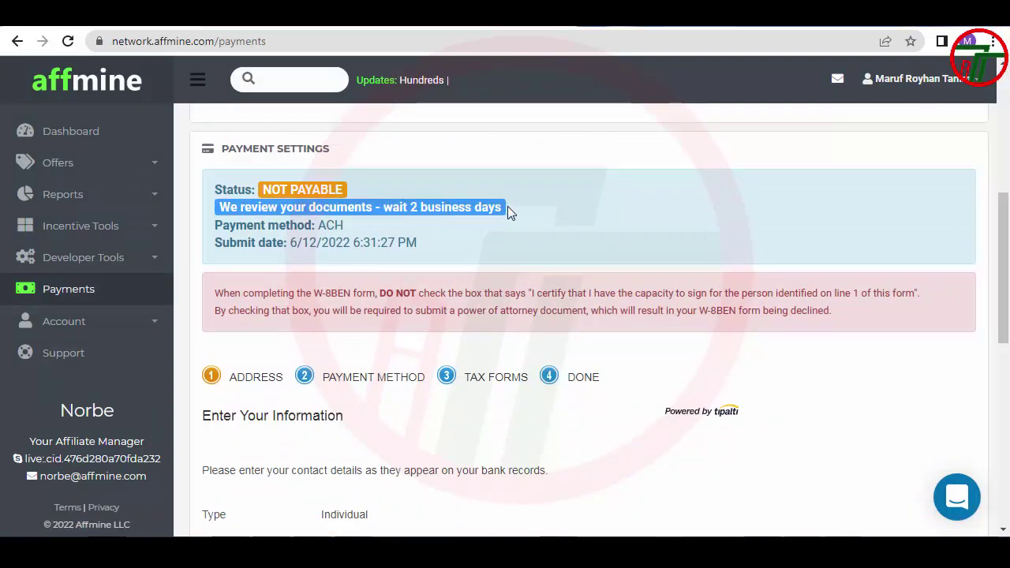
scroll(478, 255, down, 7)
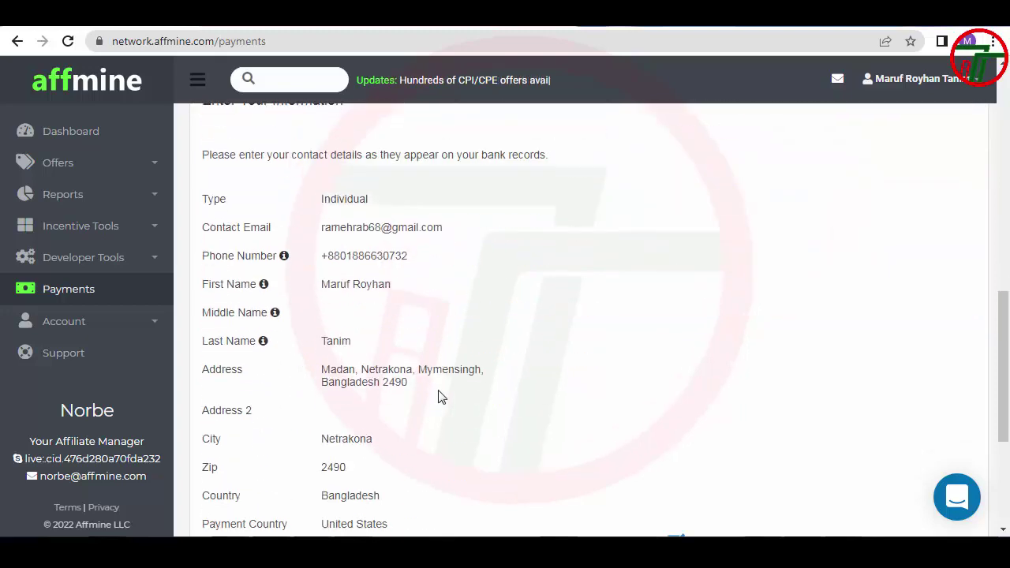
scroll(440, 393, down, 1)
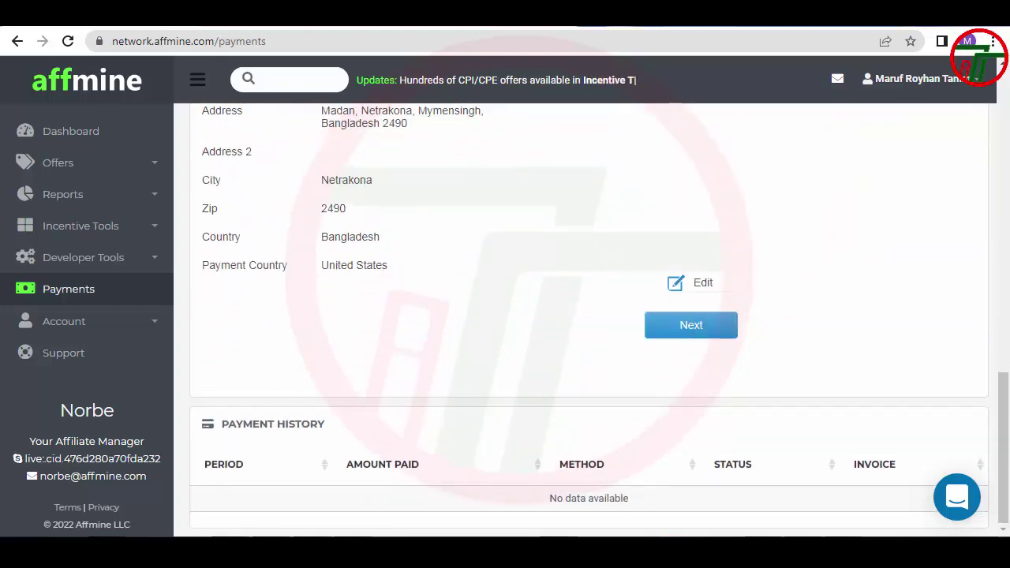
scroll(110, 214, up, 10)
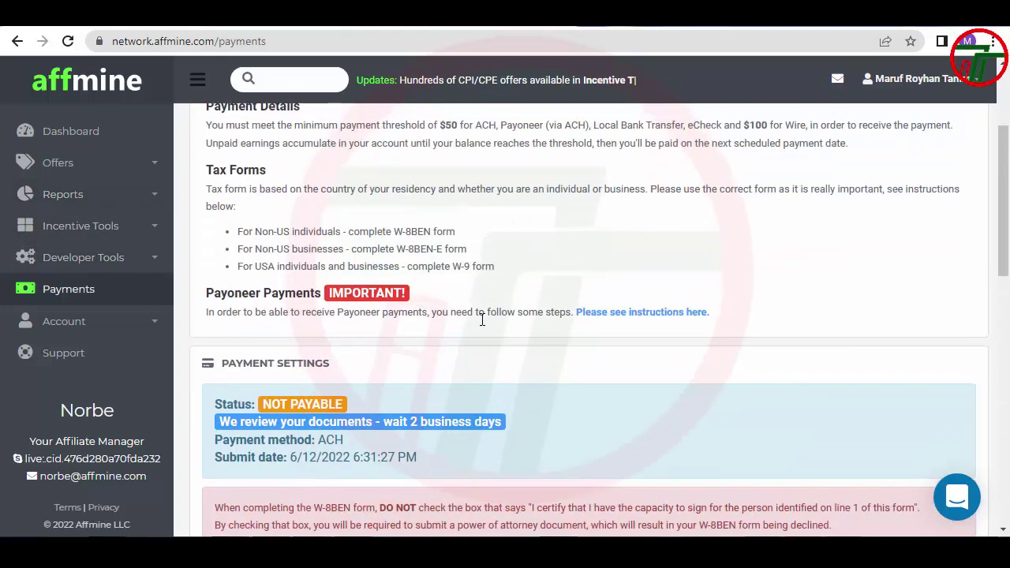
scroll(482, 320, up, 3)
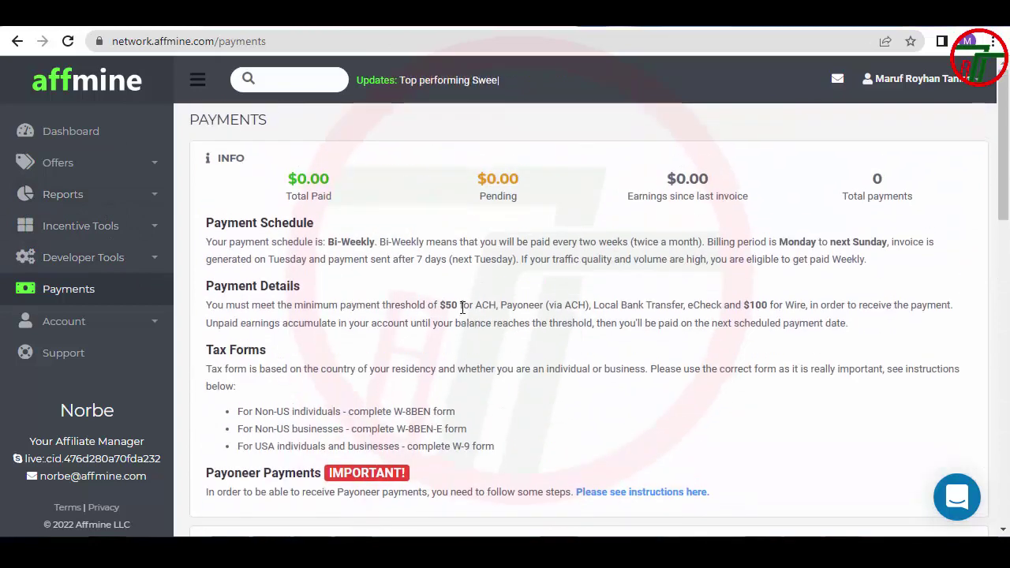